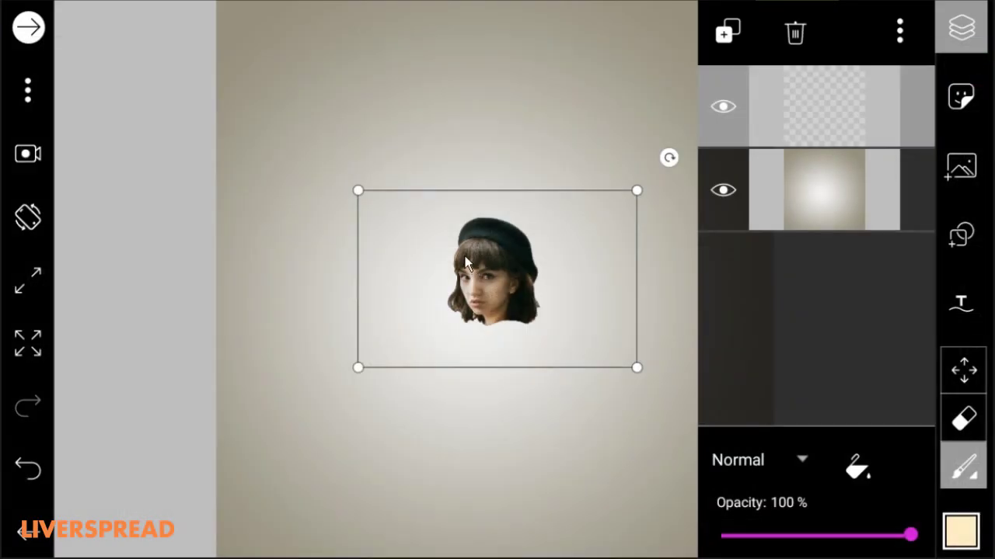
- Enlarge the woman's head cutout, centre it on the beige gradient background and apply the placement
{"action": "left_click_drag", "start_coordinate": [346, 186], "coordinate": [199, 201]}
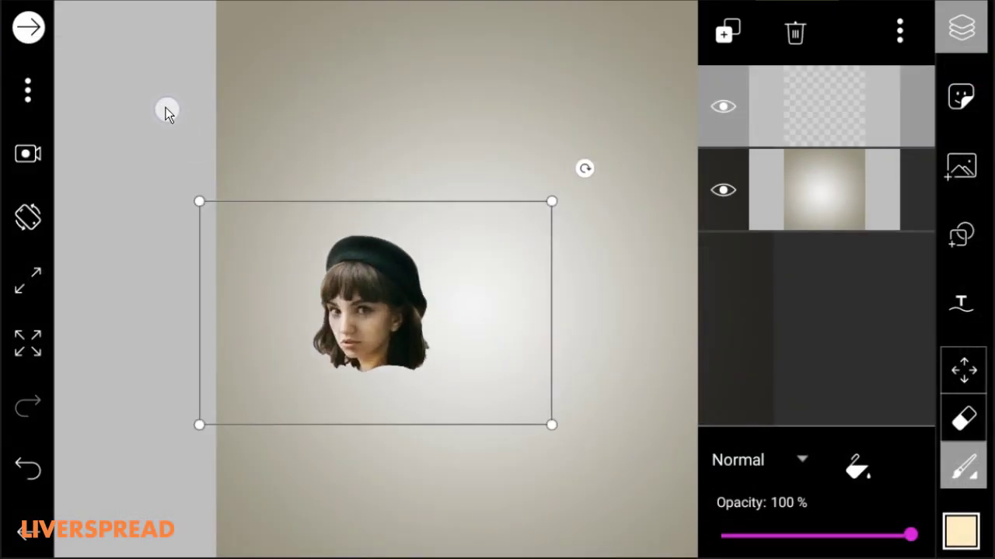
{"action": "left_click_drag", "start_coordinate": [165, 107], "coordinate": [127, 84]}
{"action": "left_click_drag", "start_coordinate": [551, 424], "coordinate": [760, 556]}
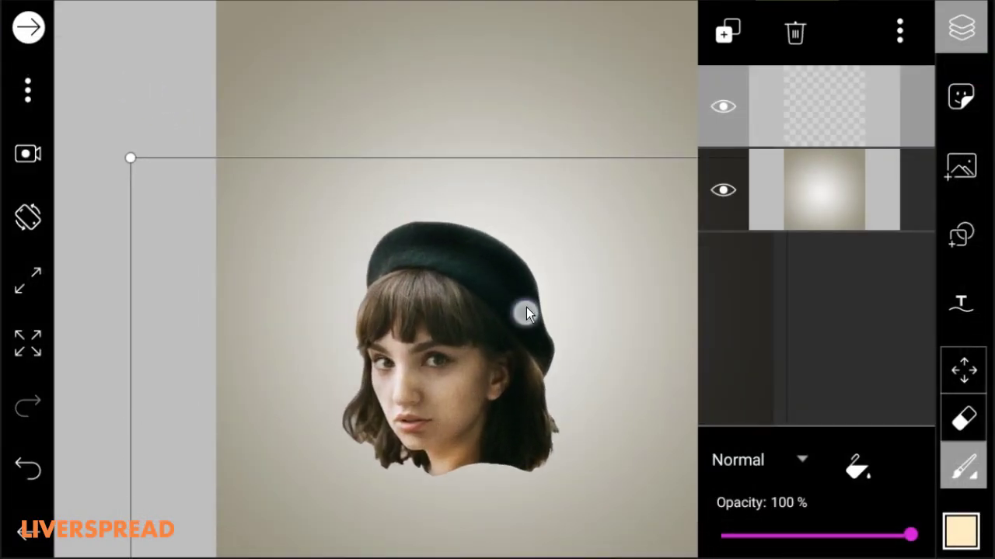
{"action": "left_click_drag", "start_coordinate": [526, 308], "coordinate": [541, 274]}
{"action": "left_click_drag", "start_coordinate": [186, 472], "coordinate": [59, 556]}
{"action": "left_click_drag", "start_coordinate": [432, 324], "coordinate": [478, 309]}
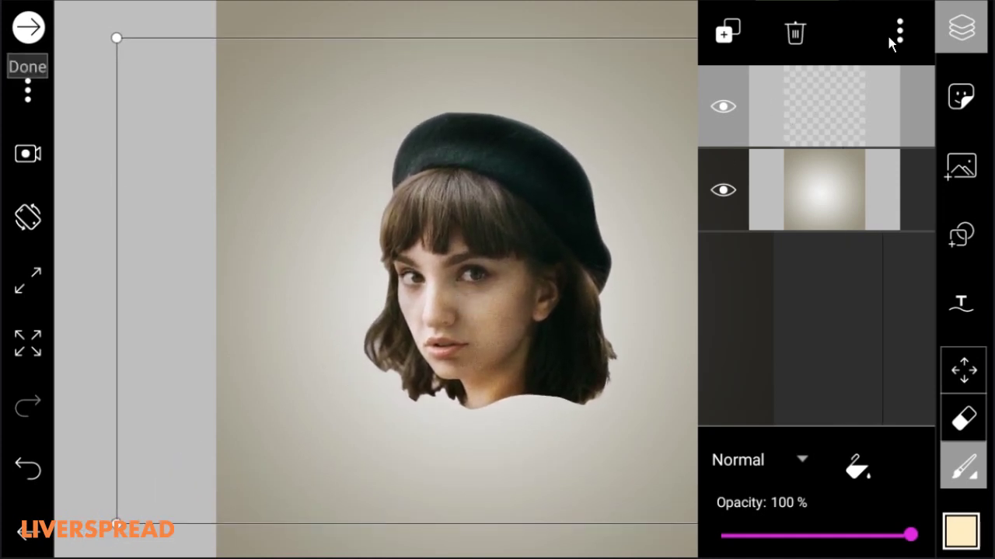
{"action": "left_click", "coordinate": [206, 21]}
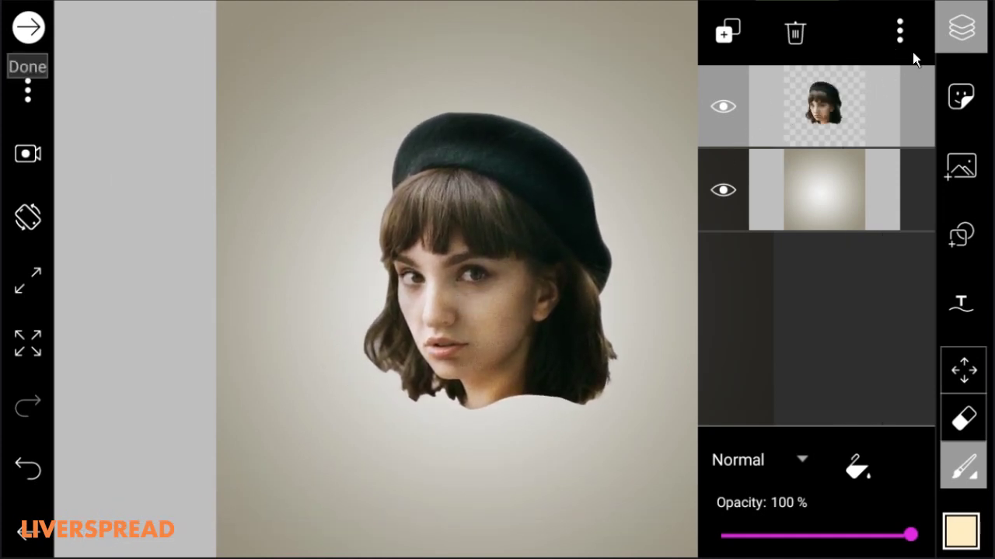
- Duplicate the head cutout layer and hide the lower copy
{"action": "left_click", "coordinate": [899, 31]}
{"action": "left_click", "coordinate": [901, 146]}
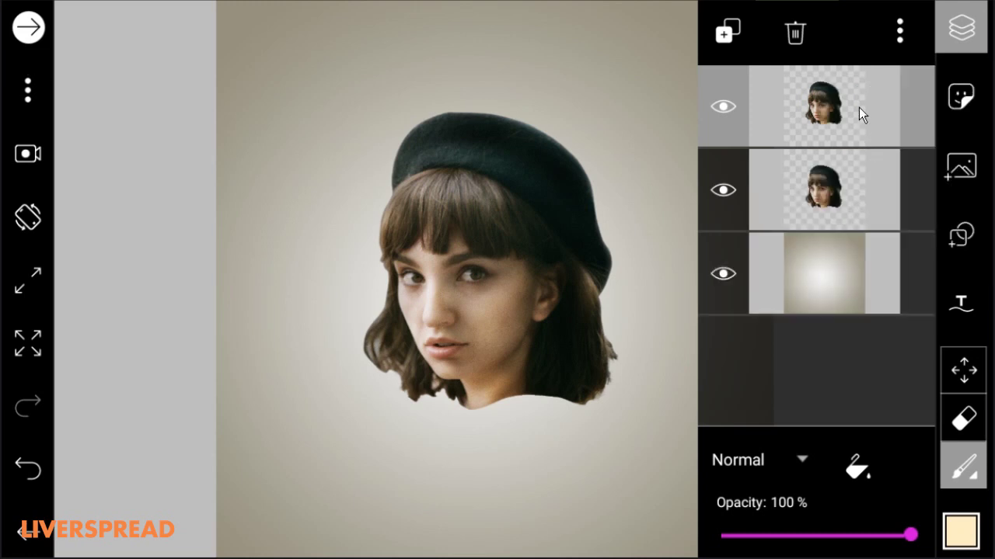
{"action": "left_click", "coordinate": [757, 195]}
{"action": "left_click", "coordinate": [958, 39]}
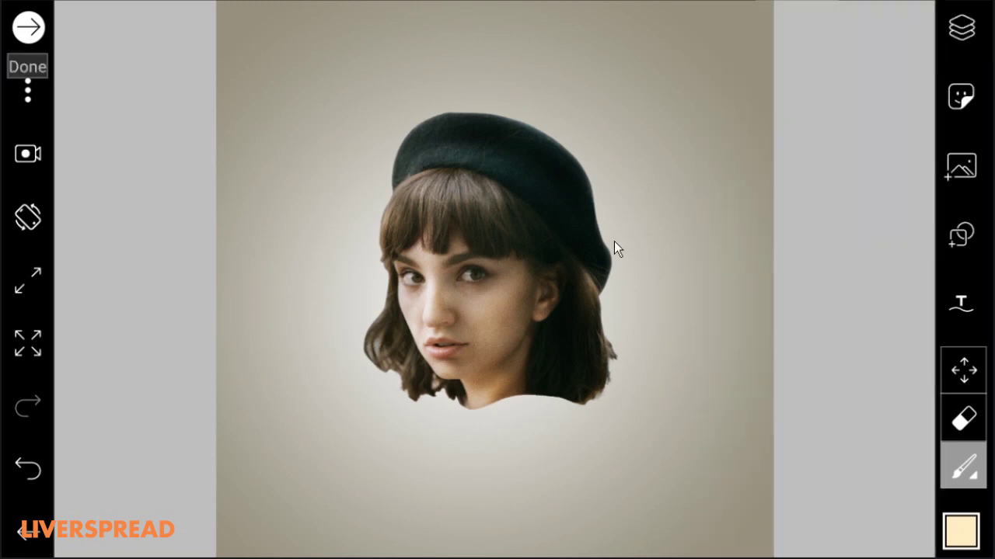
- Set the eraser to 89% hardness with Zoomability on, and erase the right edge of the beret and the hair below it
{"action": "left_click_drag", "start_coordinate": [505, 272], "coordinate": [565, 331]}
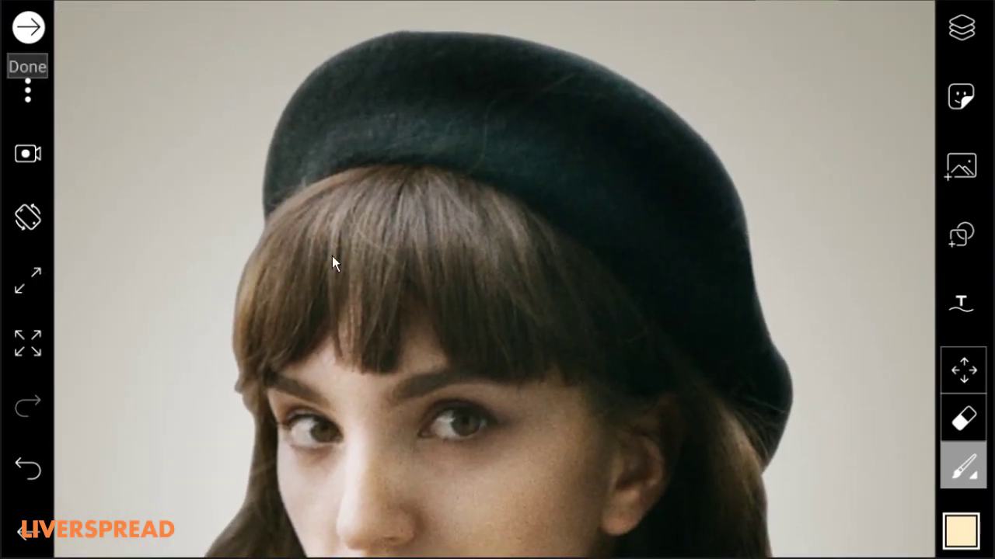
{"action": "left_click", "coordinate": [961, 407]}
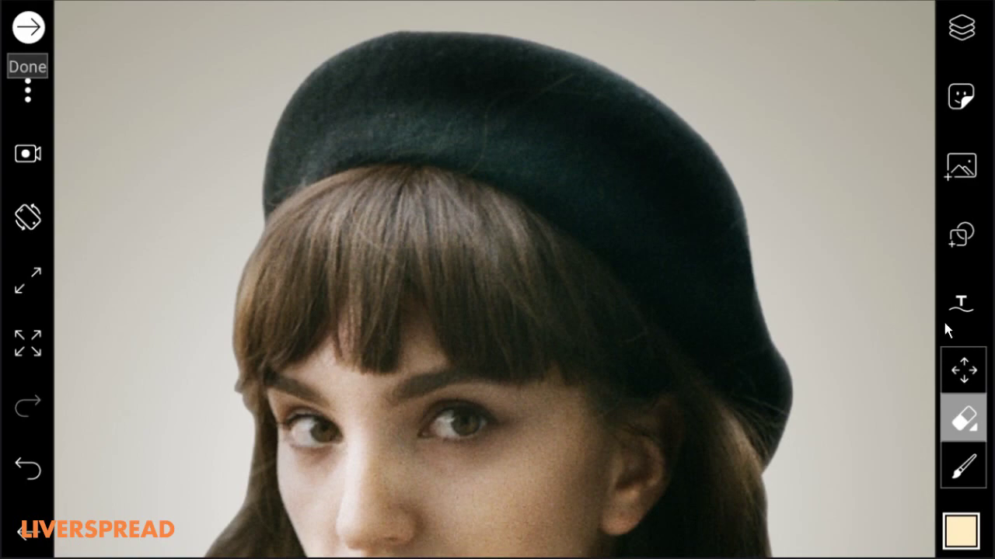
{"action": "left_click", "coordinate": [964, 422]}
{"action": "left_click", "coordinate": [779, 161]}
{"action": "left_click_drag", "start_coordinate": [516, 252], "coordinate": [723, 277]}
{"action": "left_click", "coordinate": [677, 302]}
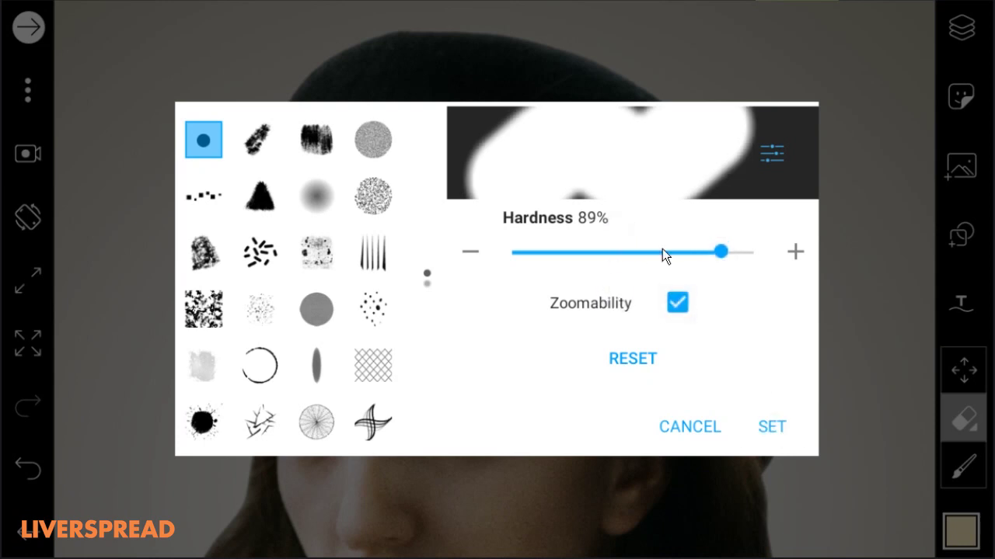
{"action": "mouse_move", "coordinate": [653, 148]}
{"action": "left_mouse_down"}
{"action": "mouse_move", "coordinate": [644, 160]}
{"action": "mouse_move", "coordinate": [713, 199]}
{"action": "mouse_move", "coordinate": [801, 411]}
{"action": "mouse_move", "coordinate": [893, 352]}
{"action": "left_mouse_up"}
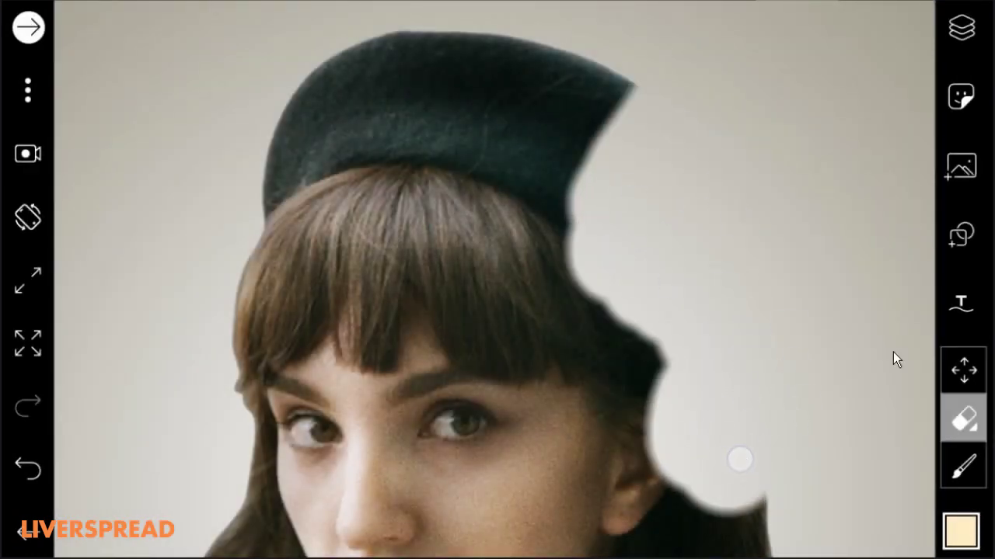
- Set the eraser hardness to 96% with Zoomability off, and erase further into the right side of the beret and hair
{"action": "left_click", "coordinate": [963, 419]}
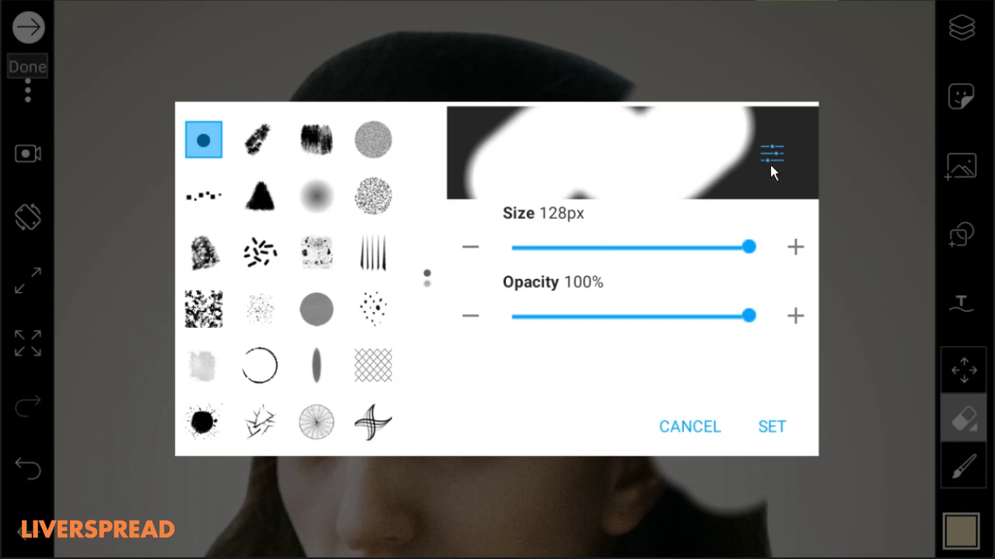
{"action": "left_click", "coordinate": [770, 155]}
{"action": "left_click_drag", "start_coordinate": [720, 252], "coordinate": [745, 259]}
{"action": "left_click", "coordinate": [689, 311]}
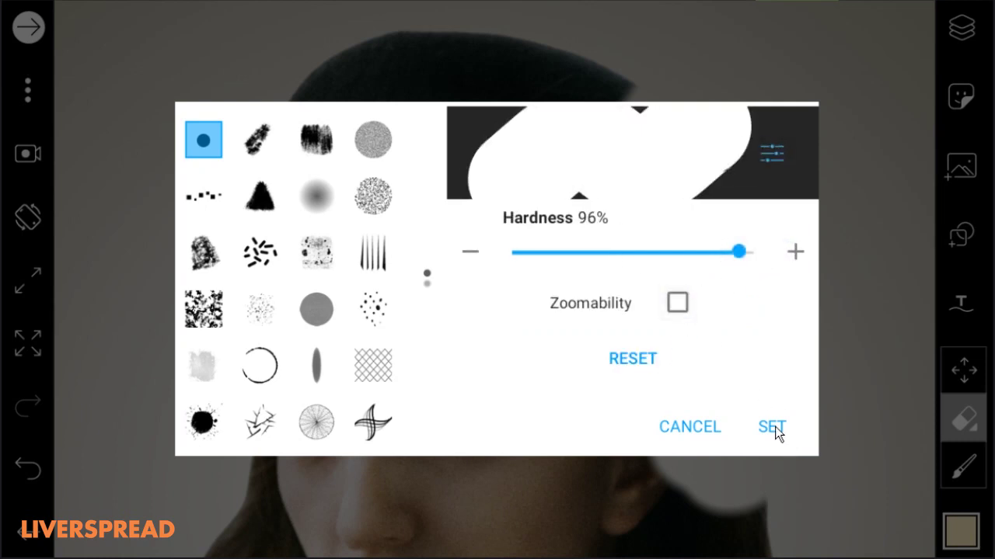
{"action": "left_click", "coordinate": [775, 427]}
{"action": "mouse_move", "coordinate": [649, 308]}
{"action": "left_mouse_down"}
{"action": "mouse_move", "coordinate": [612, 431]}
{"action": "mouse_move", "coordinate": [604, 291]}
{"action": "mouse_move", "coordinate": [646, 186]}
{"action": "mouse_move", "coordinate": [649, 131]}
{"action": "mouse_move", "coordinate": [593, 176]}
{"action": "left_mouse_up"}
- Set the eraser size to 40 px and erase further inward along the beret, hair and face on the right side
{"action": "left_click", "coordinate": [964, 420]}
{"action": "mouse_move", "coordinate": [688, 249]}
{"action": "left_mouse_down"}
{"action": "mouse_move", "coordinate": [566, 246]}
{"action": "mouse_move", "coordinate": [587, 247]}
{"action": "left_mouse_up"}
{"action": "left_click", "coordinate": [772, 426]}
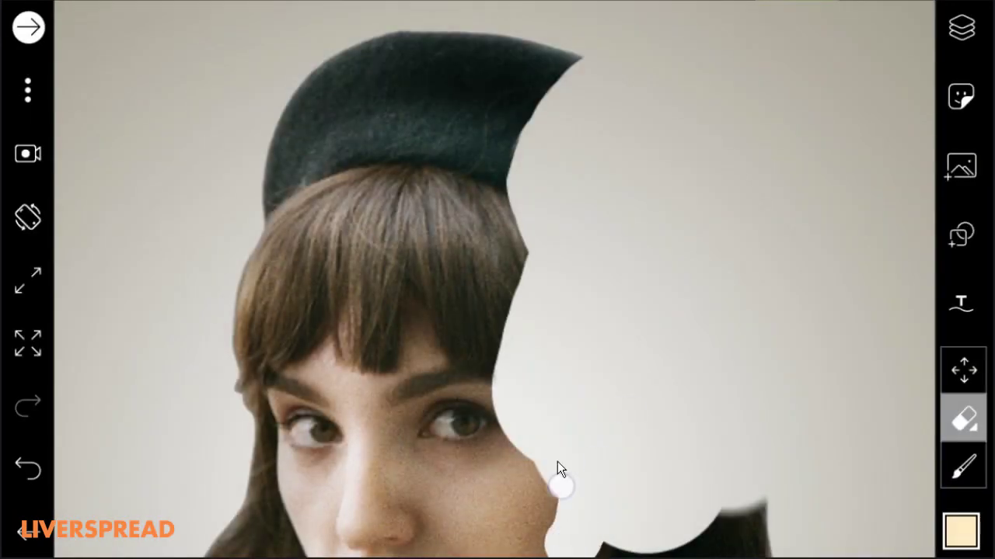
{"action": "mouse_move", "coordinate": [557, 462]}
{"action": "left_mouse_down"}
{"action": "mouse_move", "coordinate": [486, 375]}
{"action": "mouse_move", "coordinate": [537, 133]}
{"action": "mouse_move", "coordinate": [529, 117]}
{"action": "left_mouse_up"}
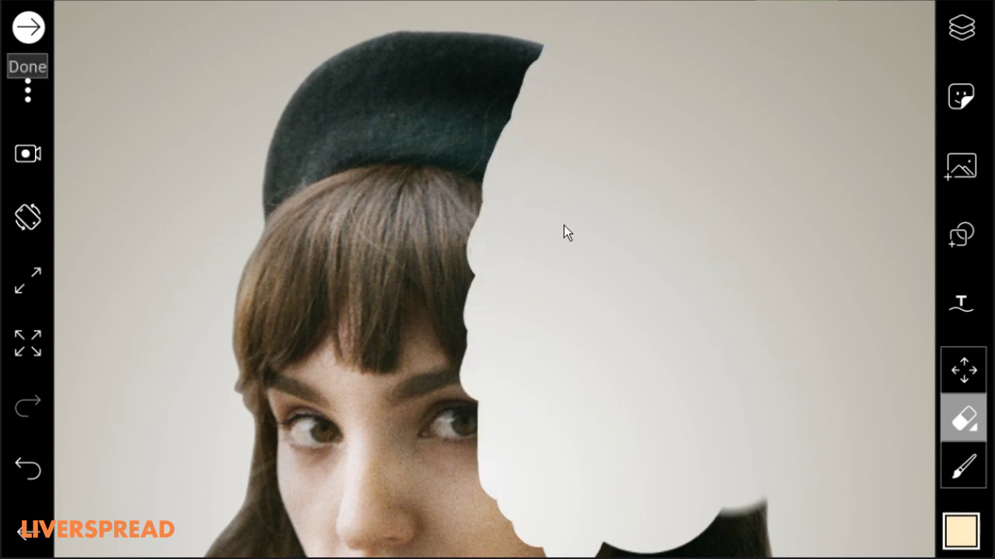
{"action": "left_click_drag", "start_coordinate": [461, 178], "coordinate": [480, 277]}
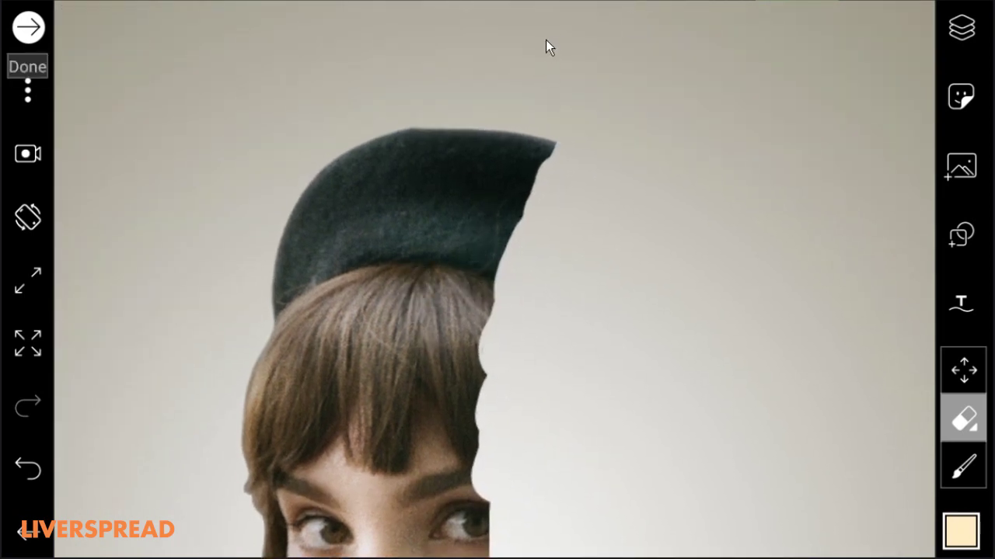
{"action": "left_click_drag", "start_coordinate": [509, 219], "coordinate": [573, 106]}
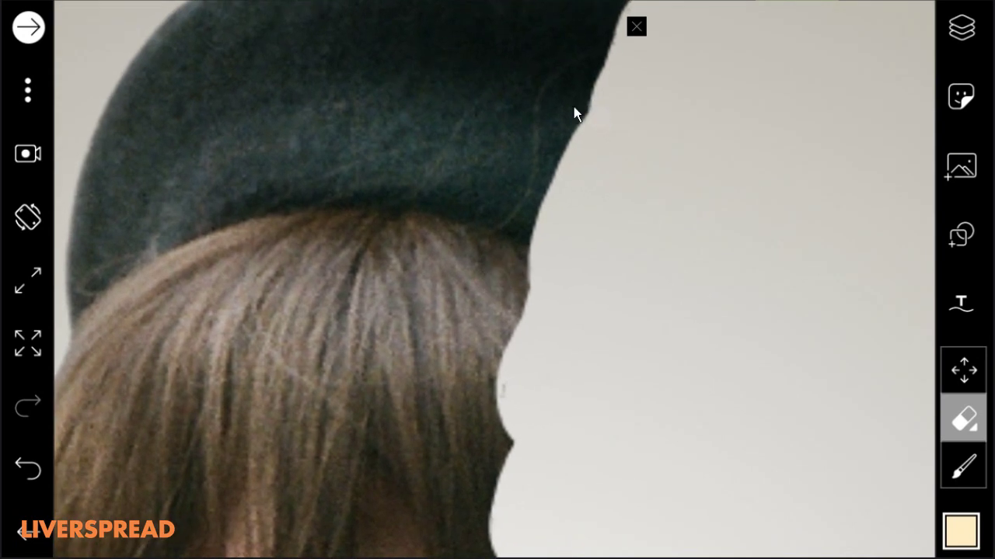
{"action": "mouse_move", "coordinate": [534, 188]}
{"action": "left_mouse_down"}
{"action": "mouse_move", "coordinate": [534, 202]}
{"action": "mouse_move", "coordinate": [559, 189]}
{"action": "left_mouse_up"}
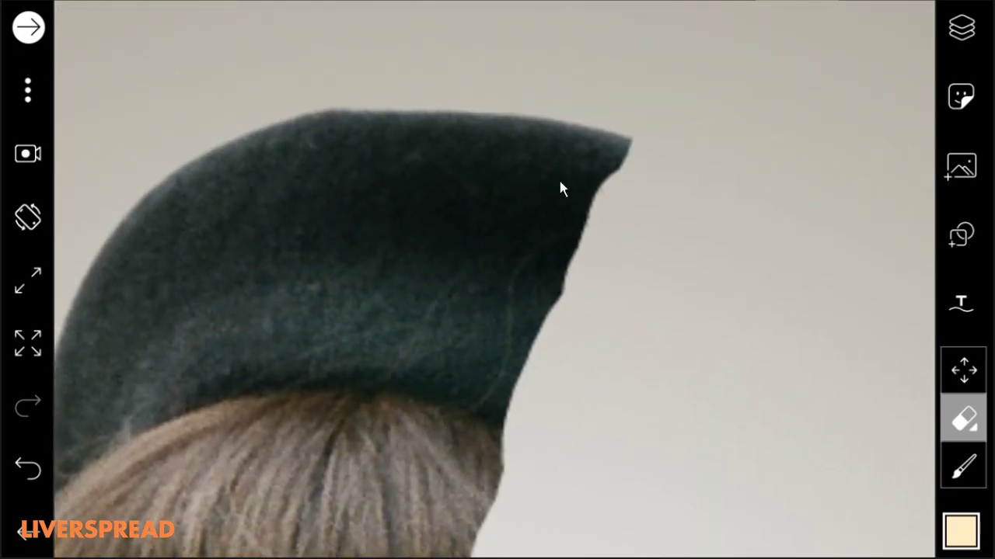
{"action": "mouse_move", "coordinate": [599, 159]}
{"action": "left_mouse_down"}
{"action": "mouse_move", "coordinate": [596, 150]}
{"action": "mouse_move", "coordinate": [536, 155]}
{"action": "mouse_move", "coordinate": [518, 132]}
{"action": "left_mouse_up"}
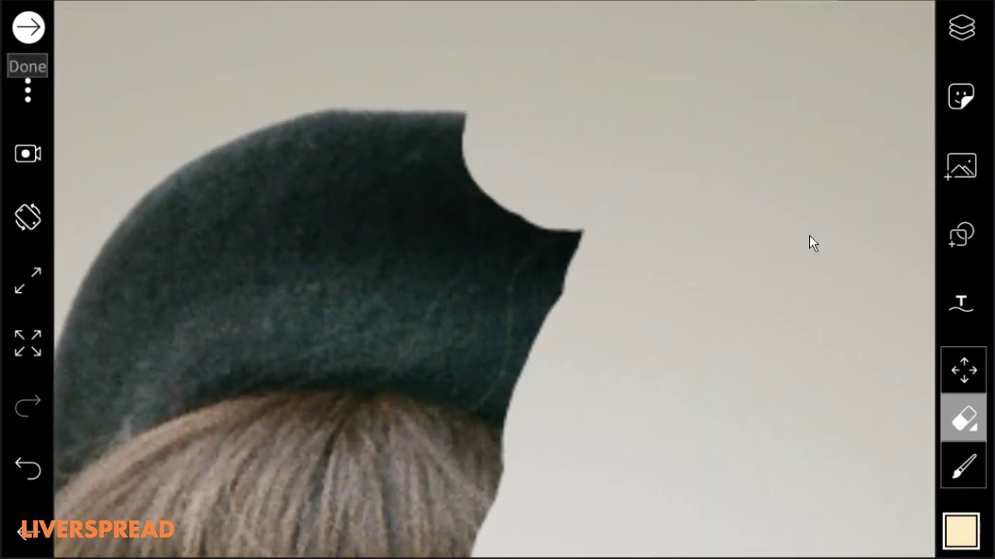
- Turn on the eraser's Zoomability and cut the beret away along a near-vertical line down to the hairline
{"action": "left_click", "coordinate": [971, 421]}
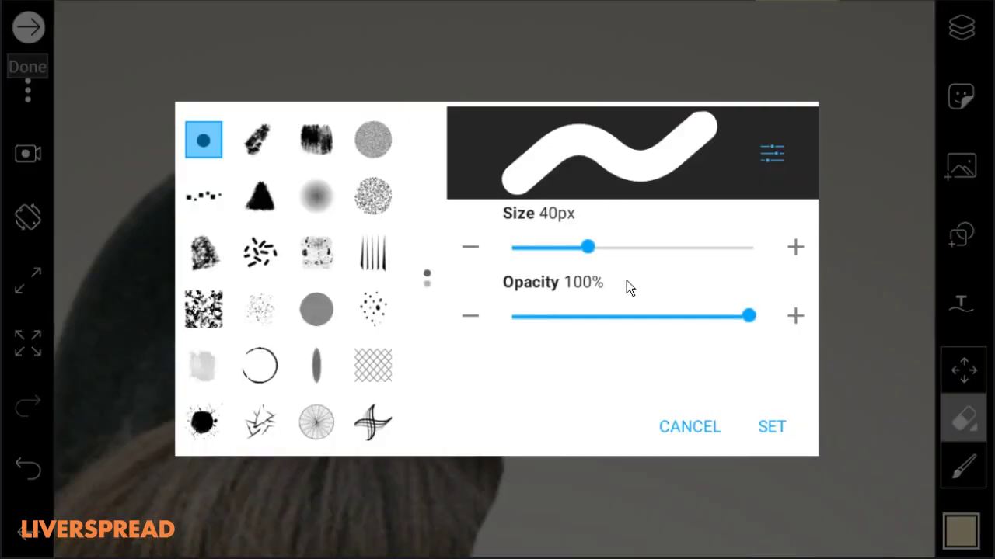
{"action": "left_click", "coordinate": [769, 153]}
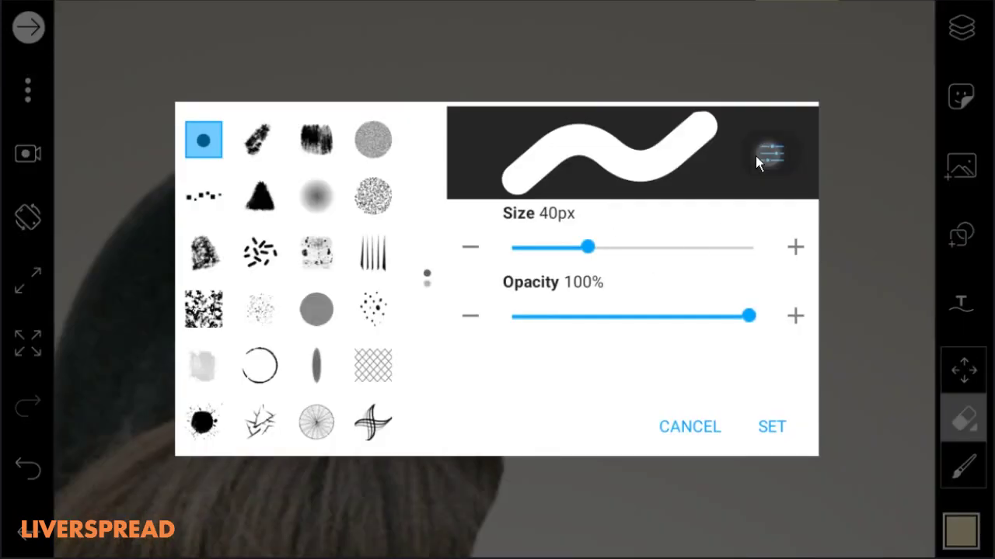
{"action": "left_click", "coordinate": [673, 303]}
{"action": "left_click", "coordinate": [752, 424]}
{"action": "mouse_move", "coordinate": [569, 235]}
{"action": "left_mouse_down"}
{"action": "mouse_move", "coordinate": [534, 310]}
{"action": "mouse_move", "coordinate": [528, 197]}
{"action": "mouse_move", "coordinate": [481, 230]}
{"action": "mouse_move", "coordinate": [457, 192]}
{"action": "mouse_move", "coordinate": [465, 130]}
{"action": "mouse_move", "coordinate": [451, 119]}
{"action": "mouse_move", "coordinate": [452, 102]}
{"action": "mouse_move", "coordinate": [426, 201]}
{"action": "mouse_move", "coordinate": [443, 115]}
{"action": "mouse_move", "coordinate": [427, 177]}
{"action": "mouse_move", "coordinate": [406, 368]}
{"action": "mouse_move", "coordinate": [436, 377]}
{"action": "mouse_move", "coordinate": [438, 333]}
{"action": "mouse_move", "coordinate": [467, 293]}
{"action": "mouse_move", "coordinate": [466, 365]}
{"action": "mouse_move", "coordinate": [428, 368]}
{"action": "mouse_move", "coordinate": [428, 226]}
{"action": "left_mouse_up"}
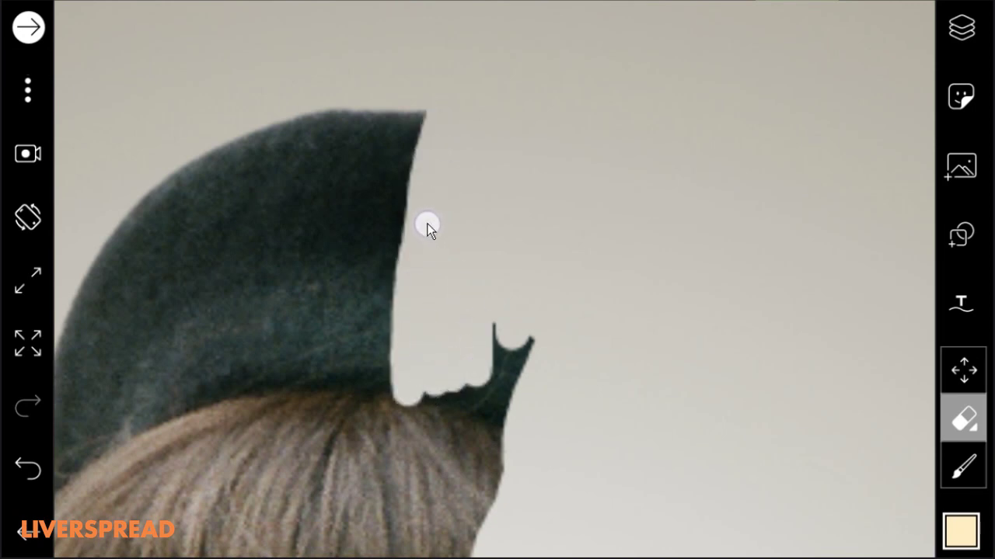
- Erase a narrow vertical strip along the nose bridge from between the eyebrows towards the nose tip
{"action": "mouse_move", "coordinate": [439, 315]}
{"action": "left_mouse_down"}
{"action": "mouse_move", "coordinate": [437, 113]}
{"action": "mouse_move", "coordinate": [467, 119]}
{"action": "mouse_move", "coordinate": [451, 137]}
{"action": "mouse_move", "coordinate": [420, 129]}
{"action": "mouse_move", "coordinate": [437, 226]}
{"action": "mouse_move", "coordinate": [395, 165]}
{"action": "mouse_move", "coordinate": [386, 214]}
{"action": "left_mouse_up"}
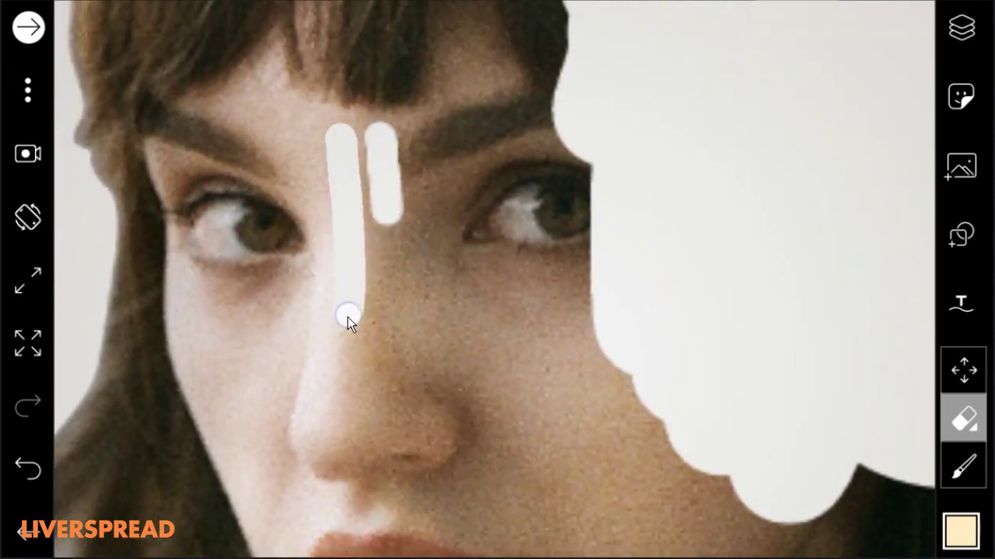
{"action": "left_click_drag", "start_coordinate": [336, 397], "coordinate": [339, 456]}
{"action": "mouse_move", "coordinate": [391, 160]}
{"action": "left_mouse_down"}
{"action": "mouse_move", "coordinate": [409, 253]}
{"action": "mouse_move", "coordinate": [381, 331]}
{"action": "left_mouse_up"}
{"action": "left_click_drag", "start_coordinate": [338, 368], "coordinate": [334, 359]}
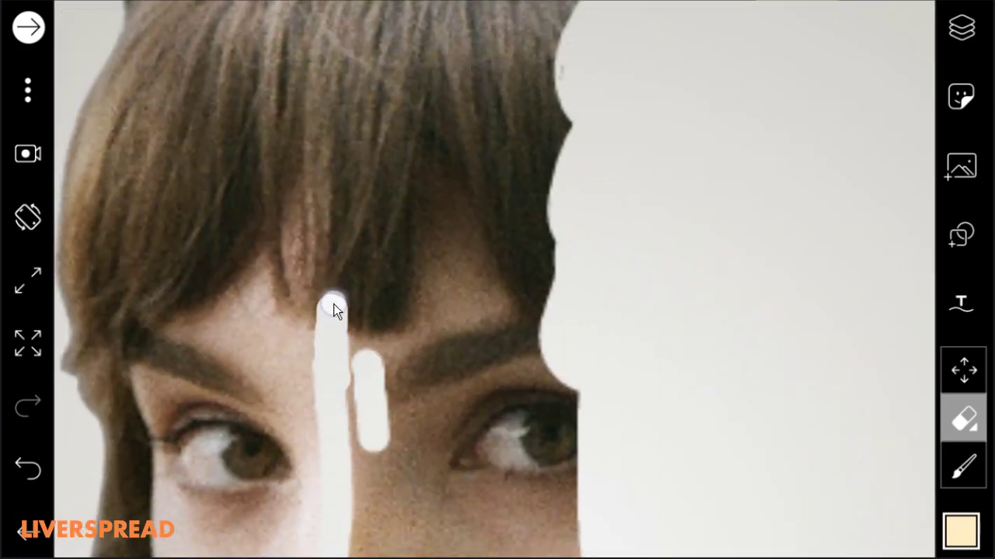
- Extend the erased strip up from the forehead through the fringe to the cut in the beret, smoothing its edges
{"action": "left_click_drag", "start_coordinate": [333, 303], "coordinate": [336, 246]}
{"action": "left_click_drag", "start_coordinate": [400, 175], "coordinate": [370, 334]}
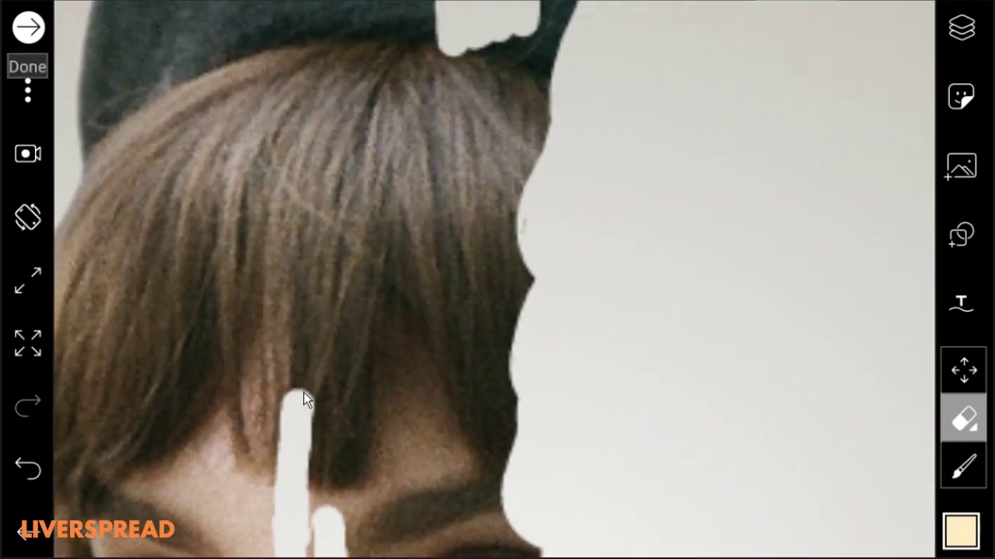
{"action": "left_click_drag", "start_coordinate": [306, 400], "coordinate": [324, 274]}
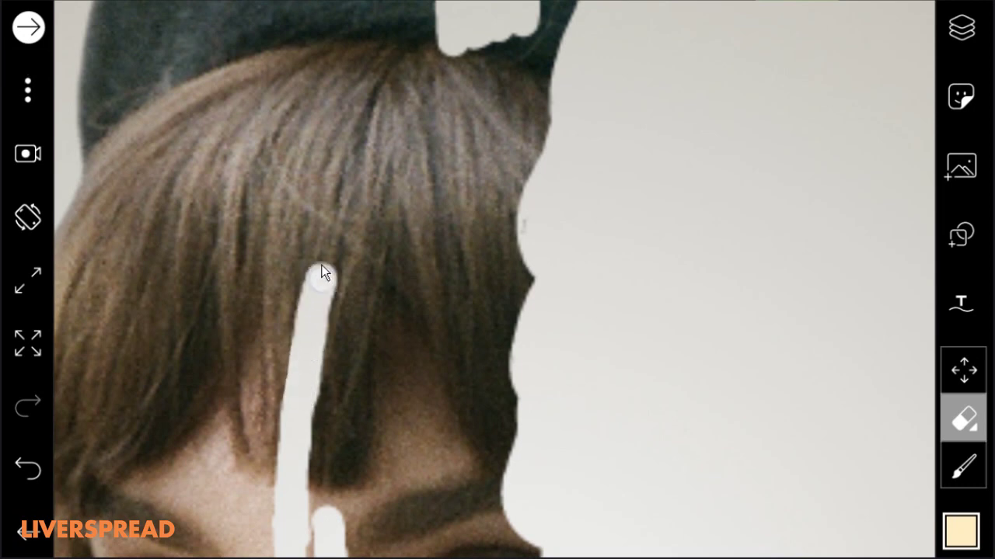
{"action": "mouse_move", "coordinate": [306, 311]}
{"action": "left_mouse_down"}
{"action": "mouse_move", "coordinate": [335, 192]}
{"action": "mouse_move", "coordinate": [381, 93]}
{"action": "mouse_move", "coordinate": [431, 45]}
{"action": "left_mouse_up"}
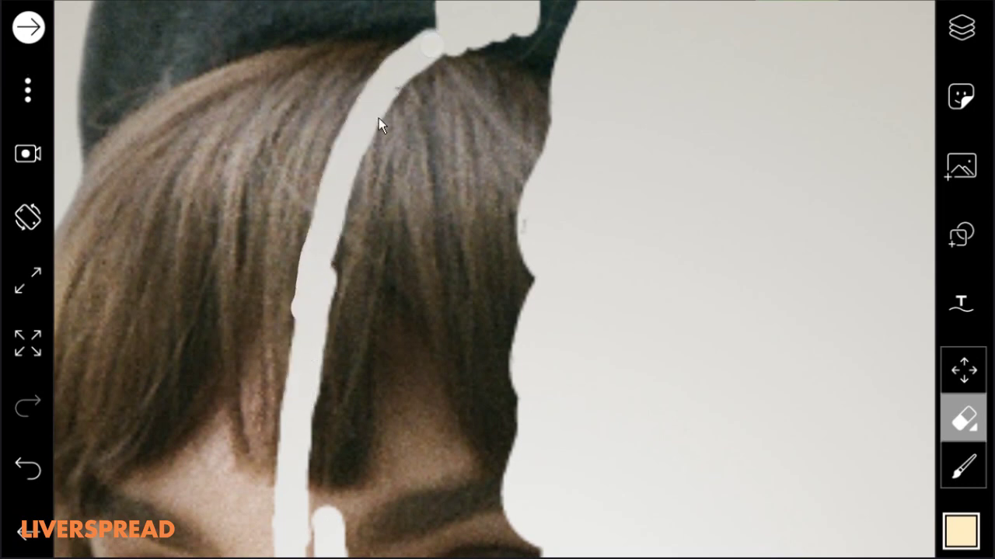
{"action": "mouse_move", "coordinate": [351, 144]}
{"action": "left_mouse_down"}
{"action": "mouse_move", "coordinate": [301, 328]}
{"action": "mouse_move", "coordinate": [299, 383]}
{"action": "left_mouse_up"}
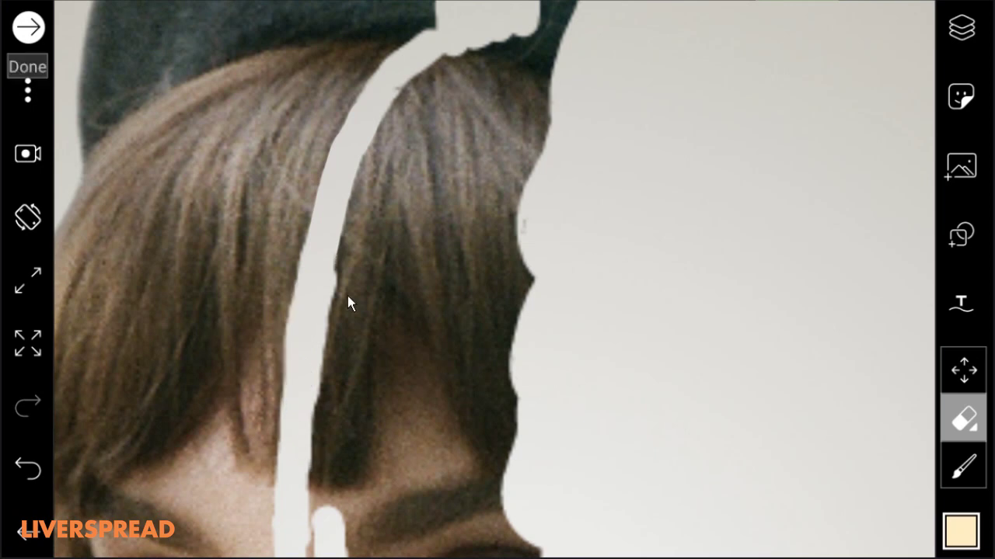
{"action": "left_click_drag", "start_coordinate": [315, 277], "coordinate": [310, 111]}
{"action": "mouse_move", "coordinate": [300, 176]}
{"action": "left_mouse_down"}
{"action": "mouse_move", "coordinate": [291, 266]}
{"action": "mouse_move", "coordinate": [300, 162]}
{"action": "mouse_move", "coordinate": [292, 235]}
{"action": "left_mouse_up"}
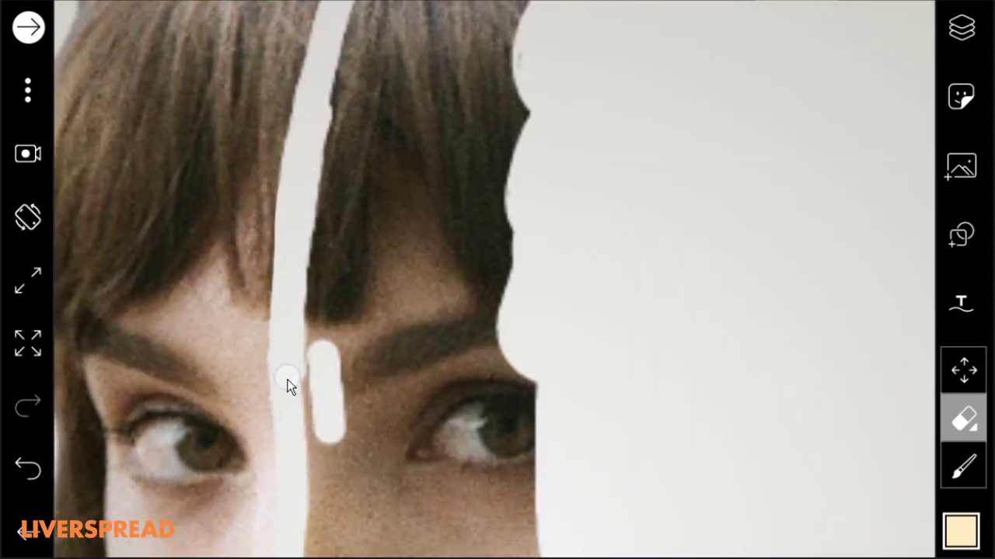
- Extend the erased strip down past the nose tip and in a wavy line through the lips to the chin
{"action": "scroll", "coordinate": [349, 426], "scroll_direction": "down", "scroll_amount": 3}
{"action": "scroll", "coordinate": [313, 282], "scroll_direction": "down", "scroll_amount": 2}
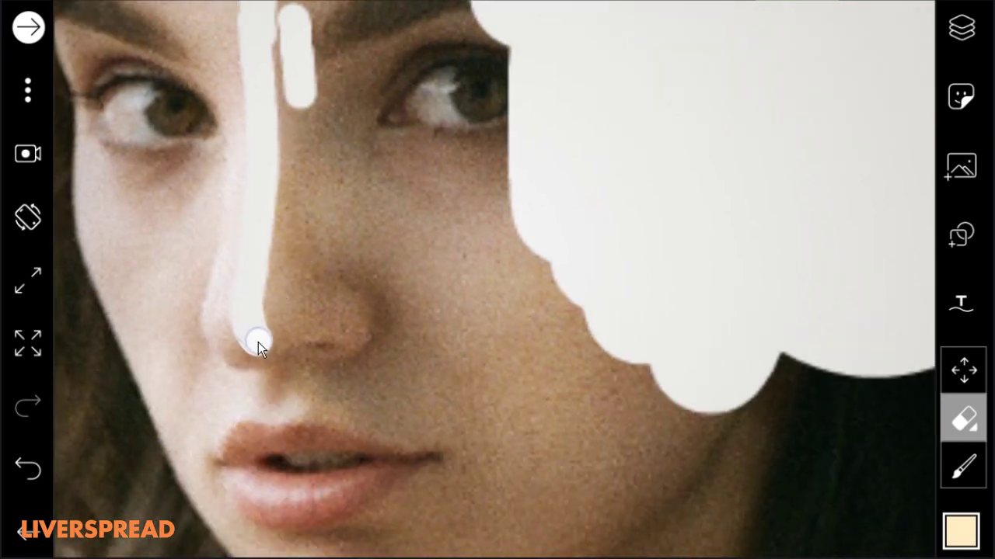
{"action": "mouse_move", "coordinate": [274, 345]}
{"action": "left_mouse_down"}
{"action": "mouse_move", "coordinate": [306, 347]}
{"action": "mouse_move", "coordinate": [291, 355]}
{"action": "mouse_move", "coordinate": [287, 412]}
{"action": "mouse_move", "coordinate": [293, 390]}
{"action": "mouse_move", "coordinate": [322, 460]}
{"action": "mouse_move", "coordinate": [346, 338]}
{"action": "mouse_move", "coordinate": [290, 304]}
{"action": "mouse_move", "coordinate": [285, 344]}
{"action": "mouse_move", "coordinate": [339, 421]}
{"action": "left_mouse_up"}
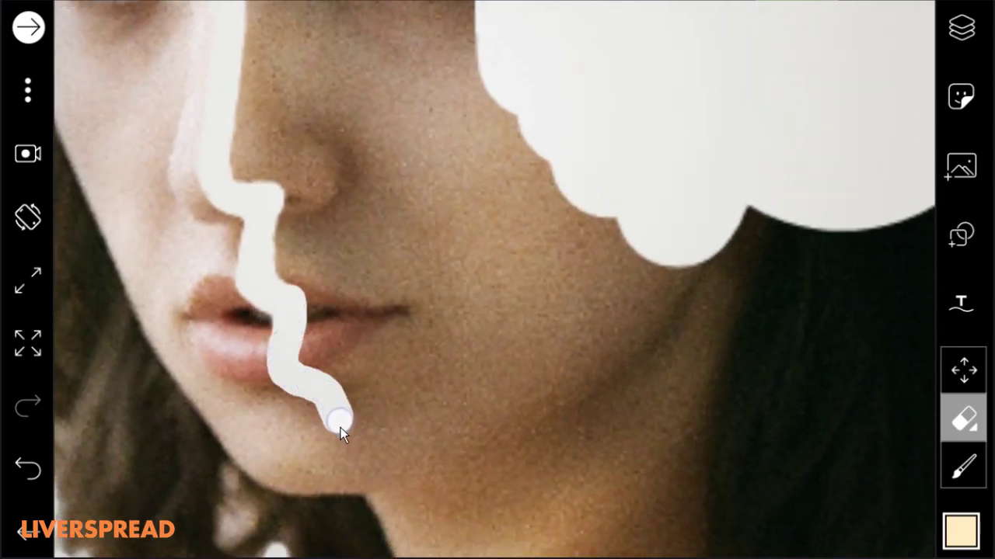
{"action": "left_click_drag", "start_coordinate": [277, 375], "coordinate": [283, 345]}
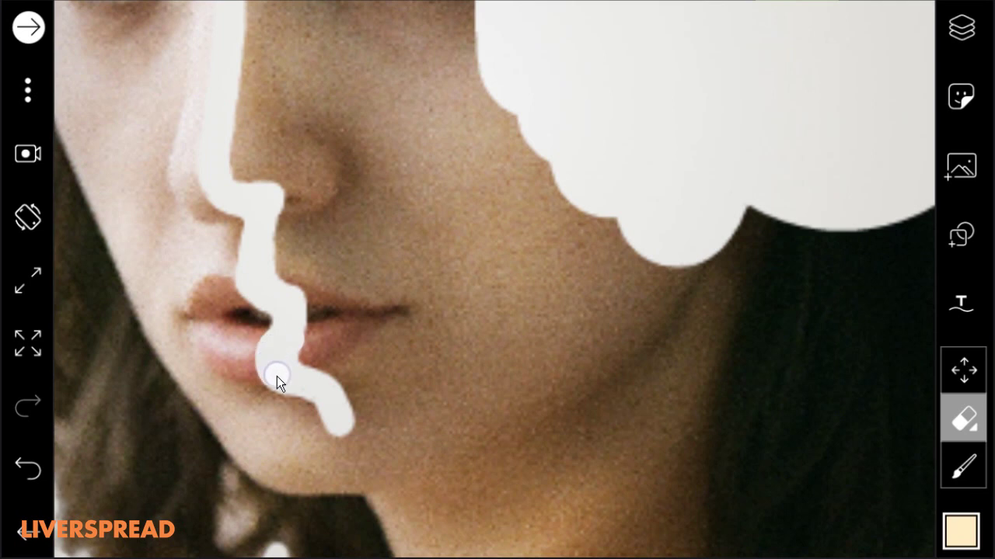
{"action": "mouse_move", "coordinate": [318, 417]}
{"action": "left_mouse_down"}
{"action": "mouse_move", "coordinate": [325, 442]}
{"action": "mouse_move", "coordinate": [289, 388]}
{"action": "mouse_move", "coordinate": [321, 422]}
{"action": "mouse_move", "coordinate": [336, 476]}
{"action": "left_mouse_up"}
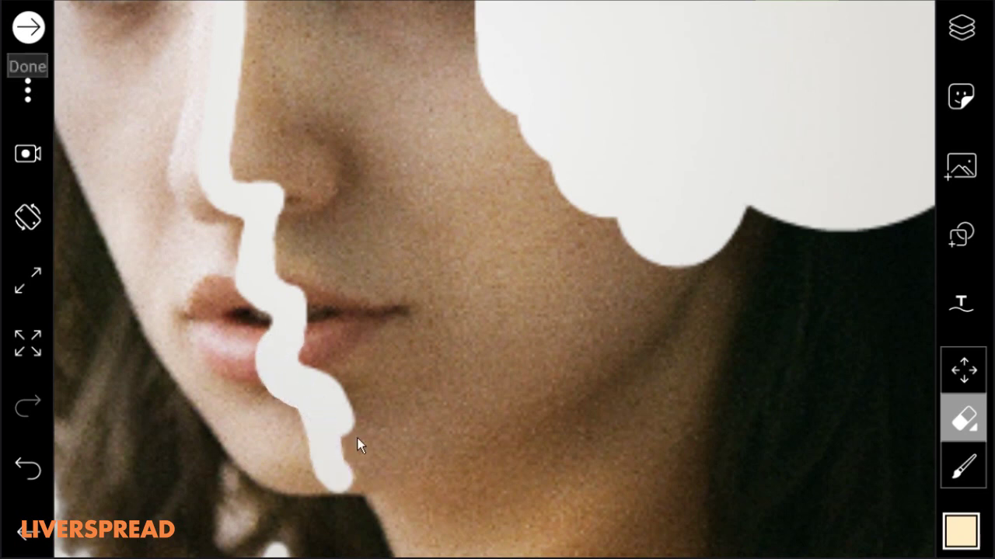
- Continue the erased strip under the chin and down the neck, and clear the lower jaw, neck and hair to its right
{"action": "mouse_move", "coordinate": [360, 443]}
{"action": "left_mouse_down"}
{"action": "mouse_move", "coordinate": [383, 395]}
{"action": "mouse_move", "coordinate": [298, 267]}
{"action": "left_mouse_up"}
{"action": "mouse_move", "coordinate": [271, 329]}
{"action": "left_mouse_down"}
{"action": "mouse_move", "coordinate": [271, 351]}
{"action": "mouse_move", "coordinate": [343, 349]}
{"action": "left_mouse_up"}
{"action": "left_click_drag", "start_coordinate": [379, 423], "coordinate": [396, 505]}
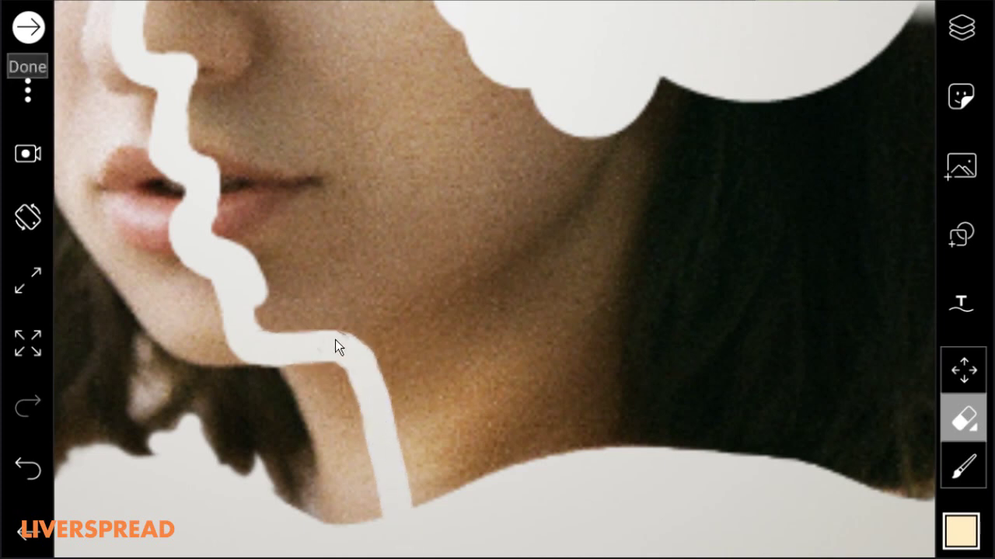
{"action": "mouse_move", "coordinate": [317, 314]}
{"action": "left_mouse_down"}
{"action": "mouse_move", "coordinate": [272, 299]}
{"action": "mouse_move", "coordinate": [322, 324]}
{"action": "mouse_move", "coordinate": [373, 307]}
{"action": "mouse_move", "coordinate": [401, 330]}
{"action": "mouse_move", "coordinate": [426, 515]}
{"action": "mouse_move", "coordinate": [463, 492]}
{"action": "mouse_move", "coordinate": [547, 372]}
{"action": "mouse_move", "coordinate": [539, 474]}
{"action": "mouse_move", "coordinate": [540, 460]}
{"action": "mouse_move", "coordinate": [656, 454]}
{"action": "mouse_move", "coordinate": [786, 325]}
{"action": "mouse_move", "coordinate": [839, 356]}
{"action": "mouse_move", "coordinate": [859, 441]}
{"action": "mouse_move", "coordinate": [897, 506]}
{"action": "mouse_move", "coordinate": [734, 428]}
{"action": "left_mouse_up"}
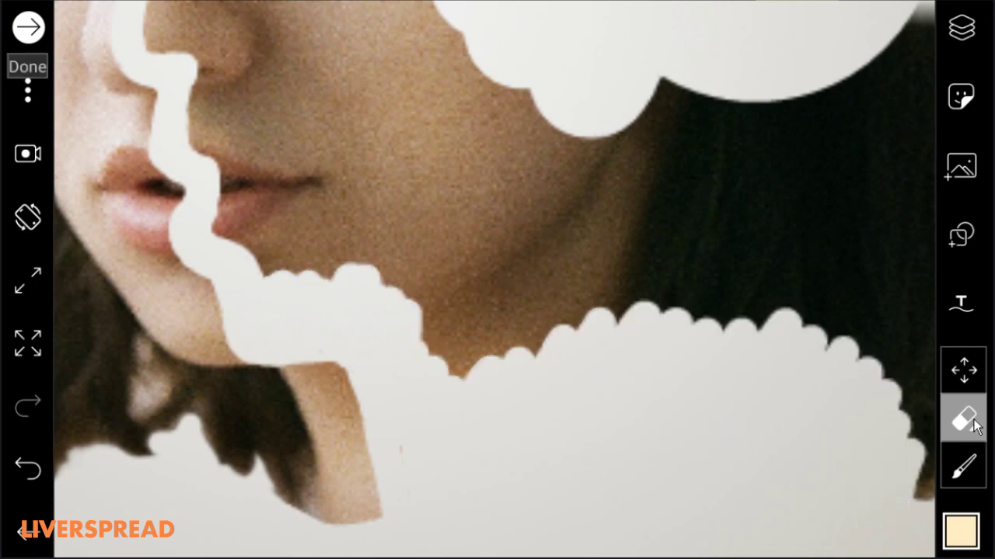
- Erase the remaining long hair, cheek, nose side and lower eye area to the right of the cut with the hard round eraser
{"action": "left_click", "coordinate": [968, 424]}
{"action": "scroll", "coordinate": [697, 282], "scroll_direction": "down", "scroll_amount": 3}
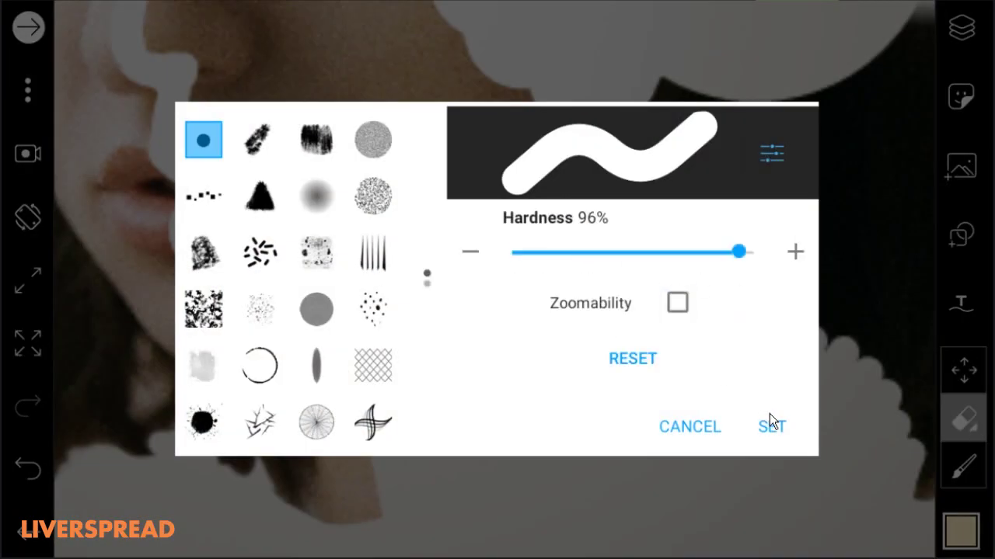
{"action": "left_click", "coordinate": [771, 425]}
{"action": "mouse_move", "coordinate": [719, 191]}
{"action": "left_mouse_down"}
{"action": "mouse_move", "coordinate": [693, 291]}
{"action": "mouse_move", "coordinate": [672, 299]}
{"action": "mouse_move", "coordinate": [810, 125]}
{"action": "mouse_move", "coordinate": [835, 216]}
{"action": "mouse_move", "coordinate": [816, 301]}
{"action": "mouse_move", "coordinate": [867, 324]}
{"action": "left_mouse_up"}
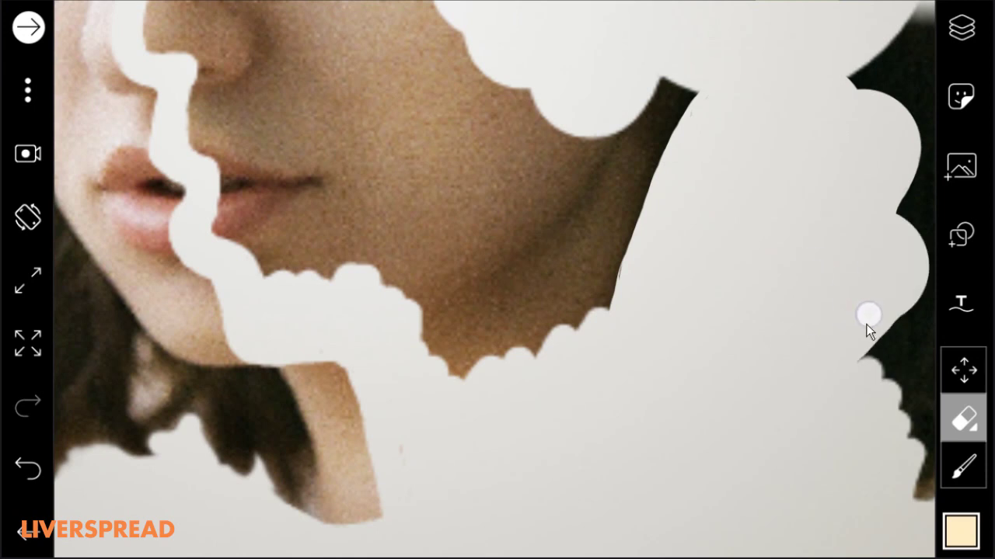
{"action": "mouse_move", "coordinate": [793, 104]}
{"action": "left_mouse_down"}
{"action": "mouse_move", "coordinate": [651, 246]}
{"action": "mouse_move", "coordinate": [642, 279]}
{"action": "mouse_move", "coordinate": [596, 293]}
{"action": "mouse_move", "coordinate": [668, 328]}
{"action": "mouse_move", "coordinate": [652, 412]}
{"action": "mouse_move", "coordinate": [667, 454]}
{"action": "mouse_move", "coordinate": [482, 316]}
{"action": "mouse_move", "coordinate": [429, 377]}
{"action": "mouse_move", "coordinate": [402, 329]}
{"action": "mouse_move", "coordinate": [408, 371]}
{"action": "mouse_move", "coordinate": [360, 323]}
{"action": "mouse_move", "coordinate": [369, 307]}
{"action": "mouse_move", "coordinate": [350, 279]}
{"action": "mouse_move", "coordinate": [332, 282]}
{"action": "mouse_move", "coordinate": [320, 325]}
{"action": "mouse_move", "coordinate": [356, 333]}
{"action": "mouse_move", "coordinate": [308, 266]}
{"action": "left_mouse_up"}
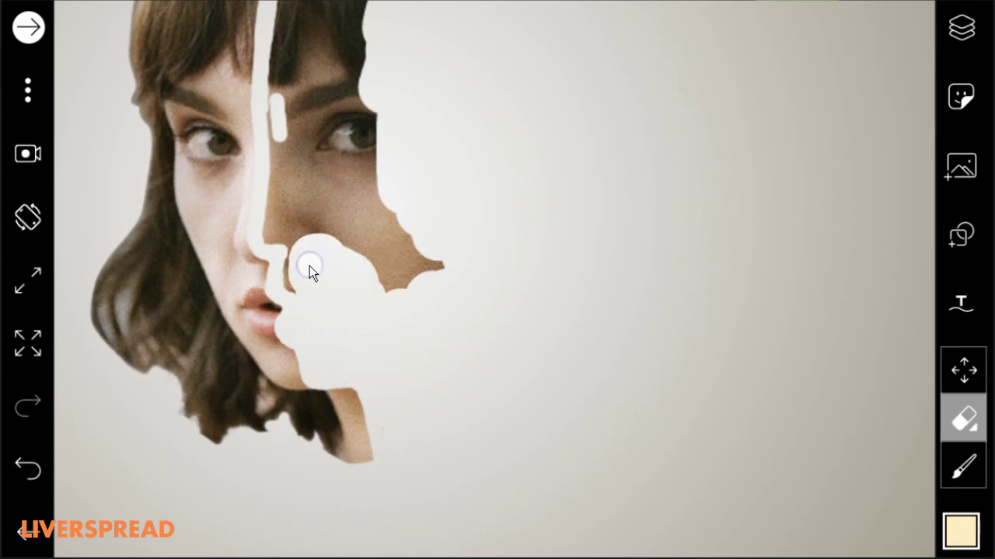
{"action": "mouse_move", "coordinate": [289, 233]}
{"action": "left_mouse_down"}
{"action": "mouse_move", "coordinate": [375, 202]}
{"action": "mouse_move", "coordinate": [388, 284]}
{"action": "left_mouse_up"}
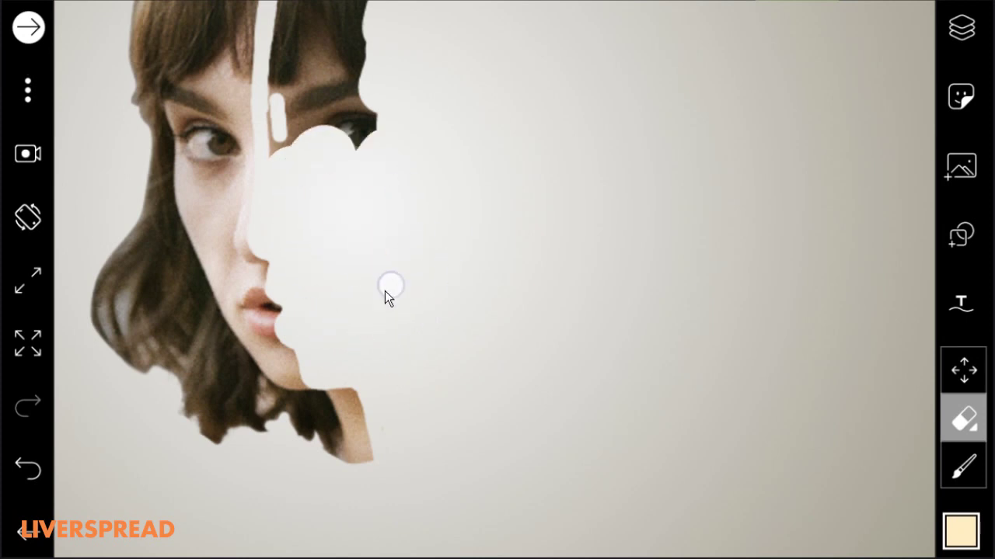
- Erase the leftover beret and fringe to the right of the curved cut, undoing the stroke that strayed into the kept beret
{"action": "mouse_move", "coordinate": [414, 121]}
{"action": "left_mouse_down"}
{"action": "mouse_move", "coordinate": [433, 380]}
{"action": "mouse_move", "coordinate": [426, 415]}
{"action": "mouse_move", "coordinate": [325, 382]}
{"action": "mouse_move", "coordinate": [295, 317]}
{"action": "mouse_move", "coordinate": [329, 215]}
{"action": "mouse_move", "coordinate": [373, 169]}
{"action": "mouse_move", "coordinate": [362, 178]}
{"action": "left_mouse_up"}
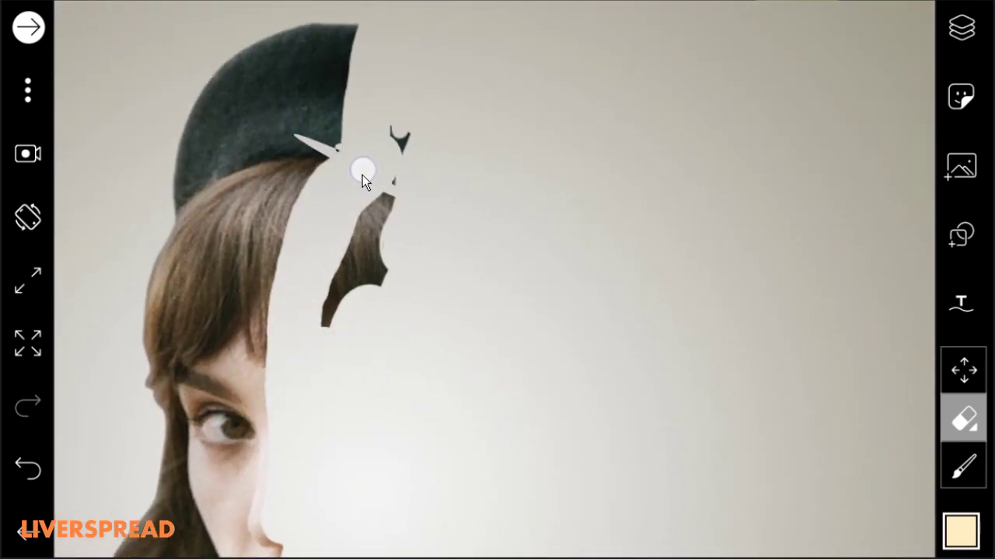
{"action": "left_click", "coordinate": [29, 468]}
{"action": "mouse_move", "coordinate": [414, 129]}
{"action": "left_mouse_down"}
{"action": "mouse_move", "coordinate": [388, 212]}
{"action": "mouse_move", "coordinate": [334, 288]}
{"action": "mouse_move", "coordinate": [384, 230]}
{"action": "mouse_move", "coordinate": [387, 298]}
{"action": "left_mouse_up"}
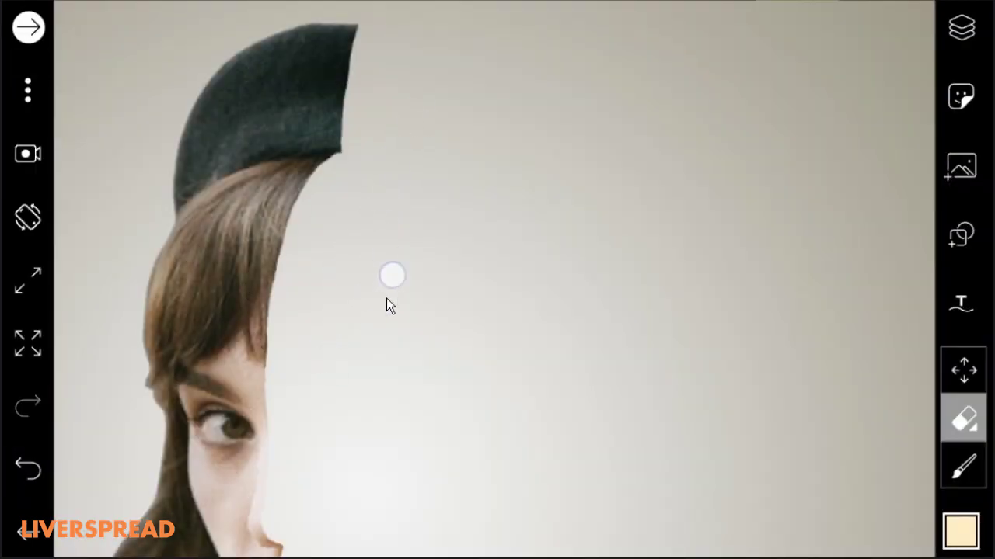
{"action": "scroll", "coordinate": [376, 187], "scroll_direction": "down", "scroll_amount": 1}
{"action": "left_click_drag", "start_coordinate": [361, 162], "coordinate": [351, 156]}
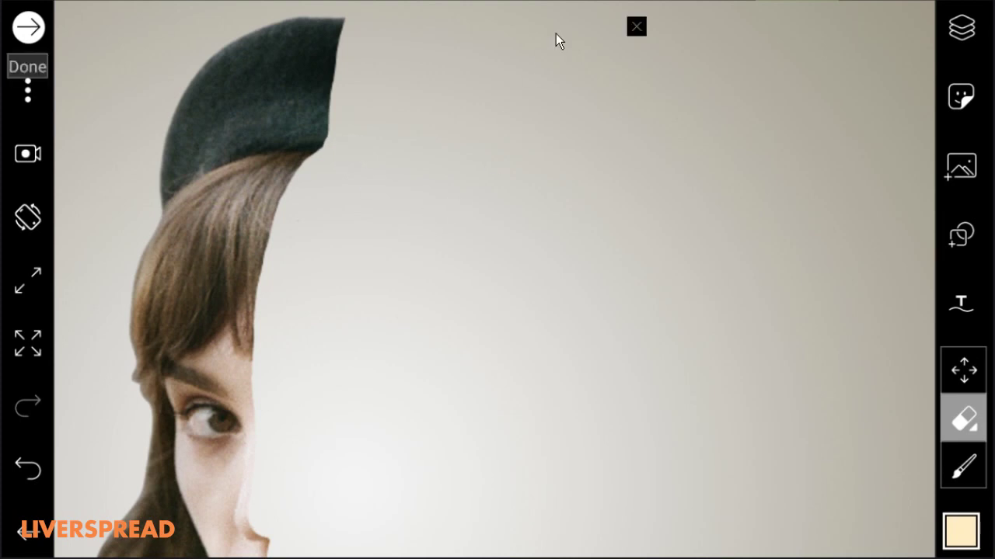
- Duplicate the half-face layer and hide the lower copy and the background layer
{"action": "scroll", "coordinate": [563, 275], "scroll_direction": "down", "scroll_amount": 3}
{"action": "left_click_drag", "start_coordinate": [445, 330], "coordinate": [483, 219]}
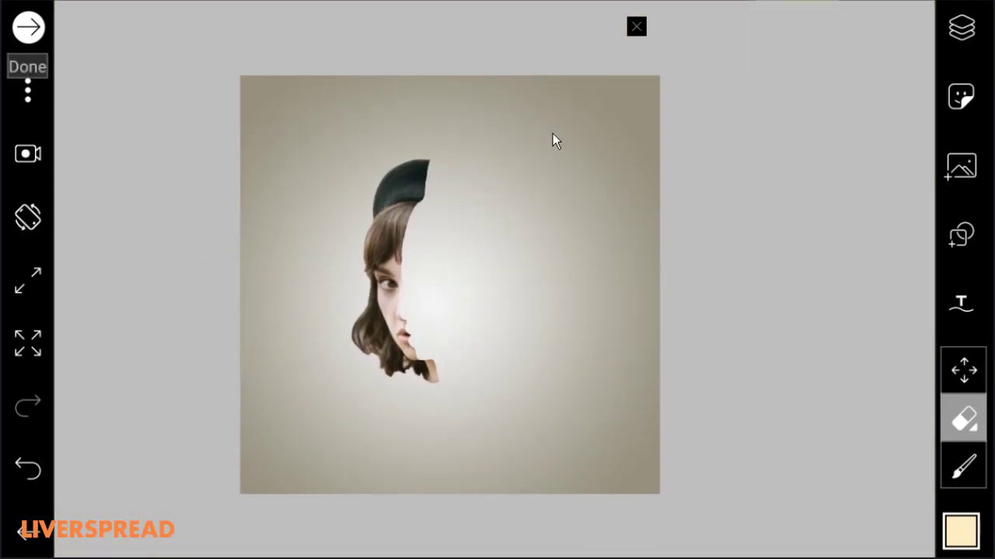
{"action": "left_click_drag", "start_coordinate": [553, 141], "coordinate": [513, 211]}
{"action": "left_click", "coordinate": [39, 287]}
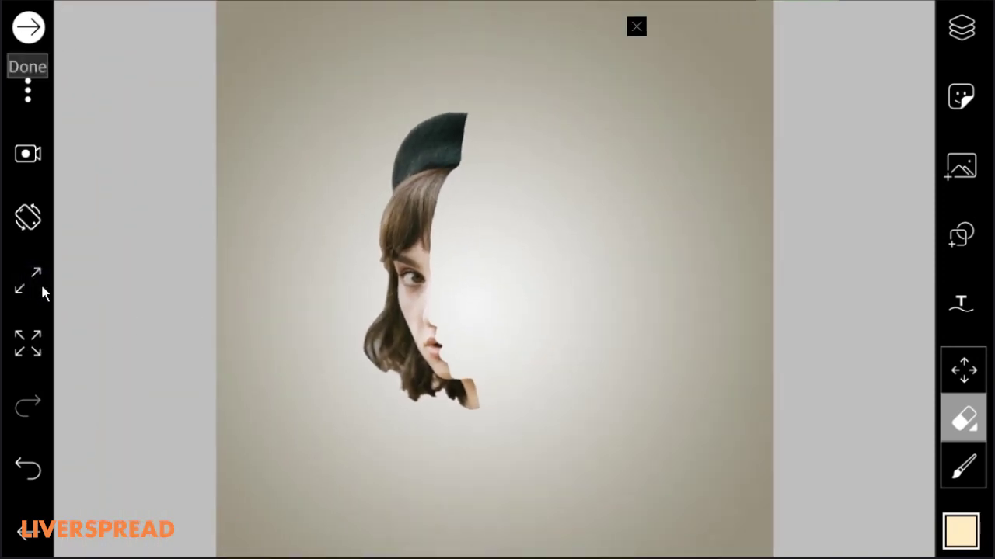
{"action": "left_click", "coordinate": [962, 31]}
{"action": "left_click", "coordinate": [900, 33]}
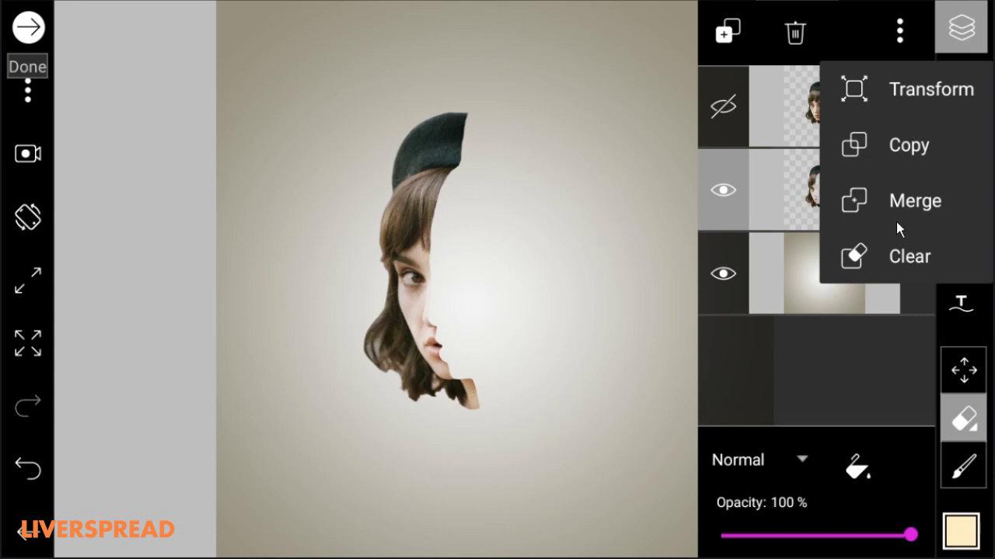
{"action": "left_click", "coordinate": [892, 159]}
{"action": "left_click_drag", "start_coordinate": [755, 131], "coordinate": [769, 227]}
{"action": "left_click", "coordinate": [723, 273]}
{"action": "left_click", "coordinate": [723, 357]}
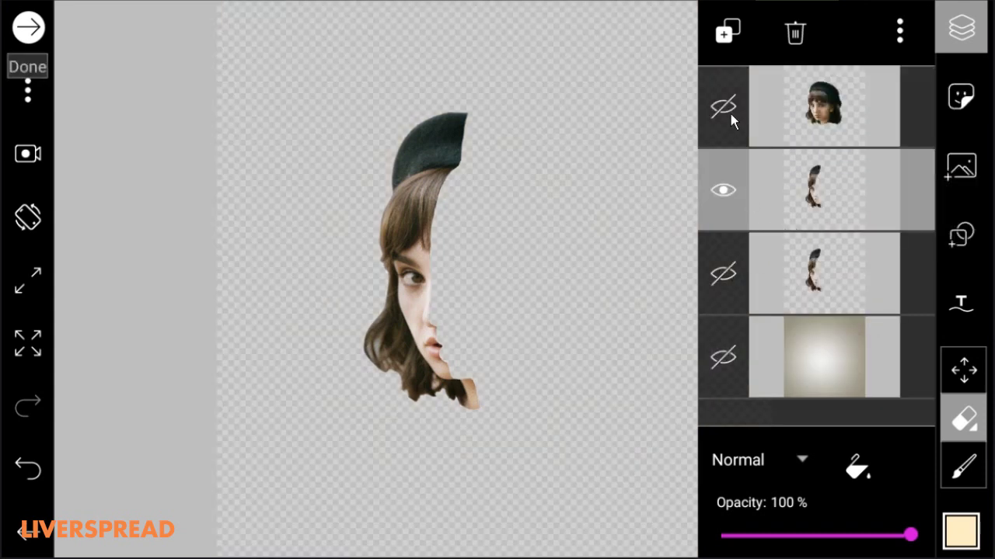
- Show the full head layer and move the visible half-face copy above it in the layer order
{"action": "left_click", "coordinate": [724, 107]}
{"action": "left_click", "coordinate": [819, 116]}
{"action": "left_click", "coordinate": [756, 453]}
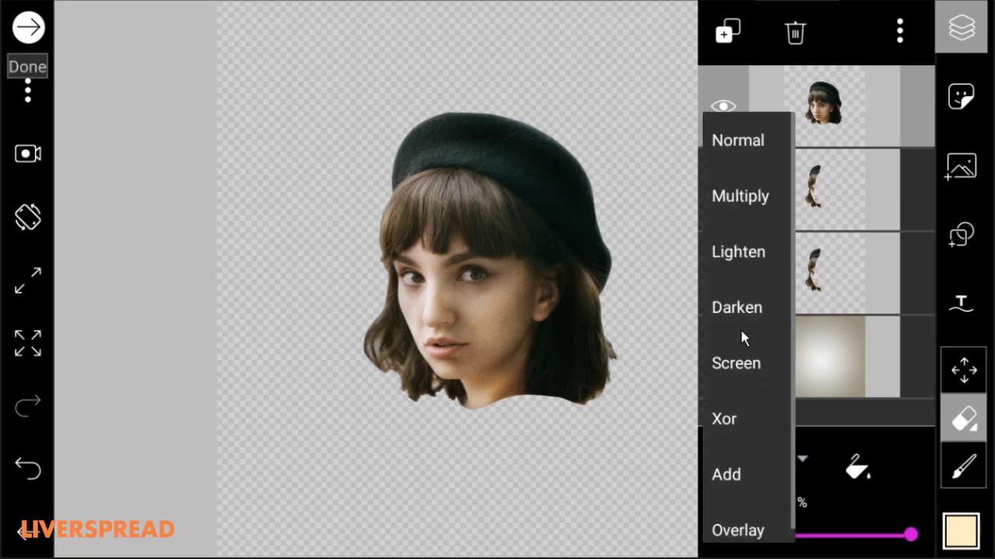
{"action": "left_click", "coordinate": [832, 165]}
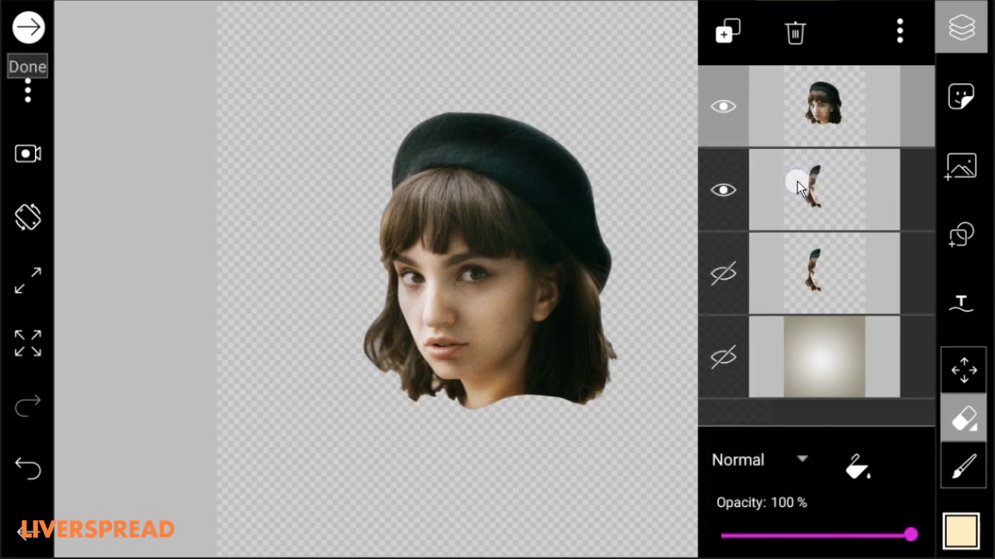
{"action": "left_click_drag", "start_coordinate": [801, 84], "coordinate": [794, 175]}
{"action": "left_click", "coordinate": [798, 130]}
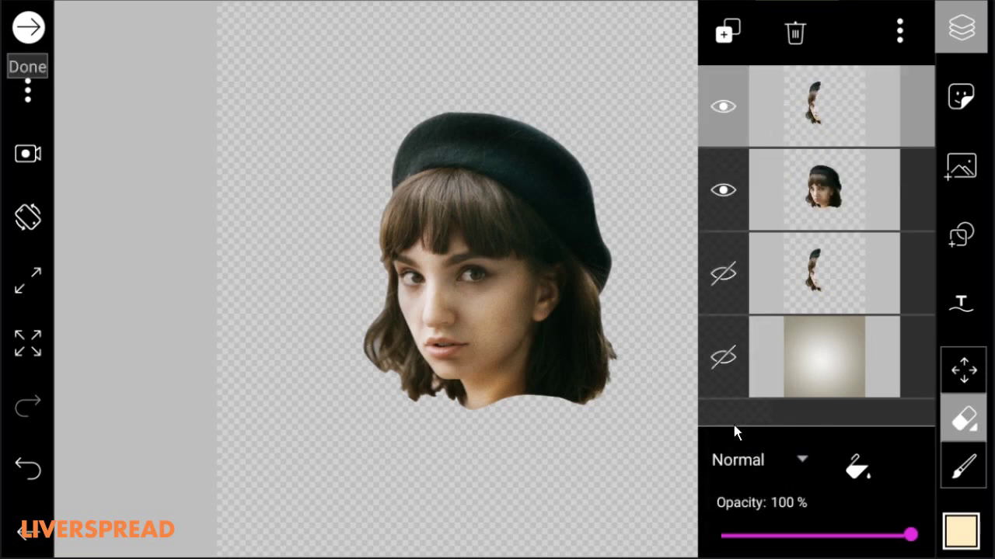
- Set the top half-face layer's blend mode to Xor and merge it with the full head layer below
{"action": "left_click", "coordinate": [738, 458]}
{"action": "left_click", "coordinate": [752, 408]}
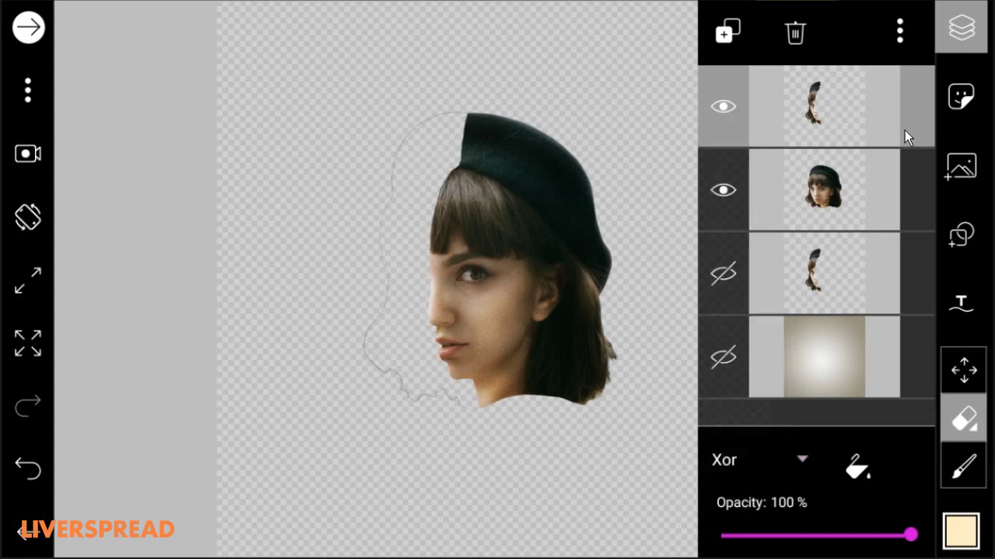
{"action": "left_click", "coordinate": [900, 31]}
{"action": "left_click", "coordinate": [895, 200]}
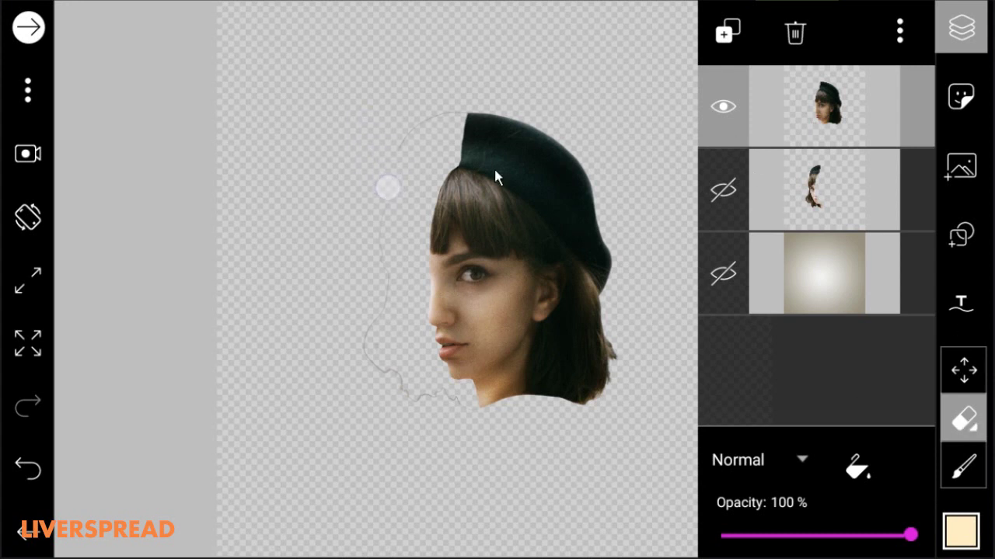
- Show the background layer and erase the thin leftover outline along the missing left side of the head
{"action": "left_click", "coordinate": [723, 274]}
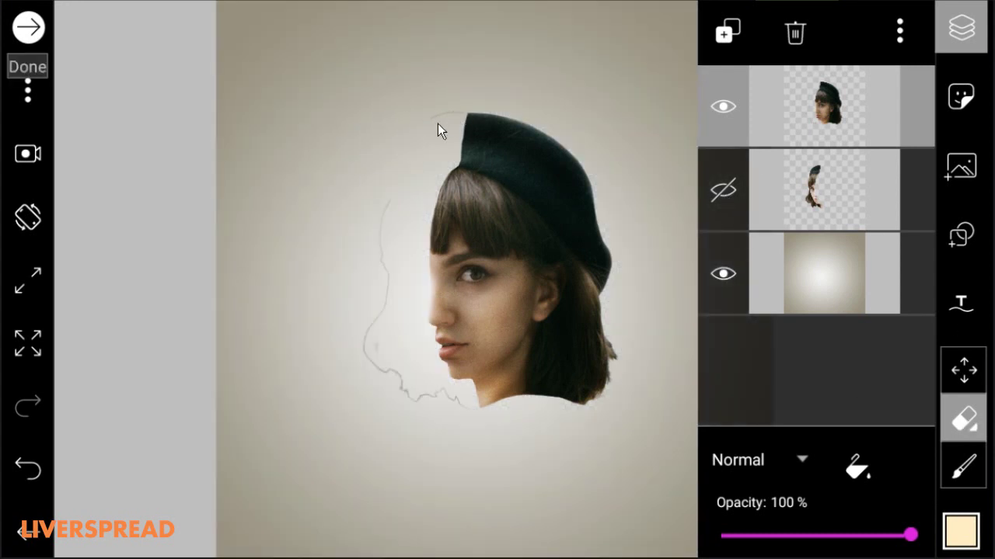
{"action": "mouse_move", "coordinate": [422, 109]}
{"action": "left_mouse_down"}
{"action": "mouse_move", "coordinate": [376, 305]}
{"action": "mouse_move", "coordinate": [405, 404]}
{"action": "left_mouse_up"}
{"action": "left_click", "coordinate": [963, 33]}
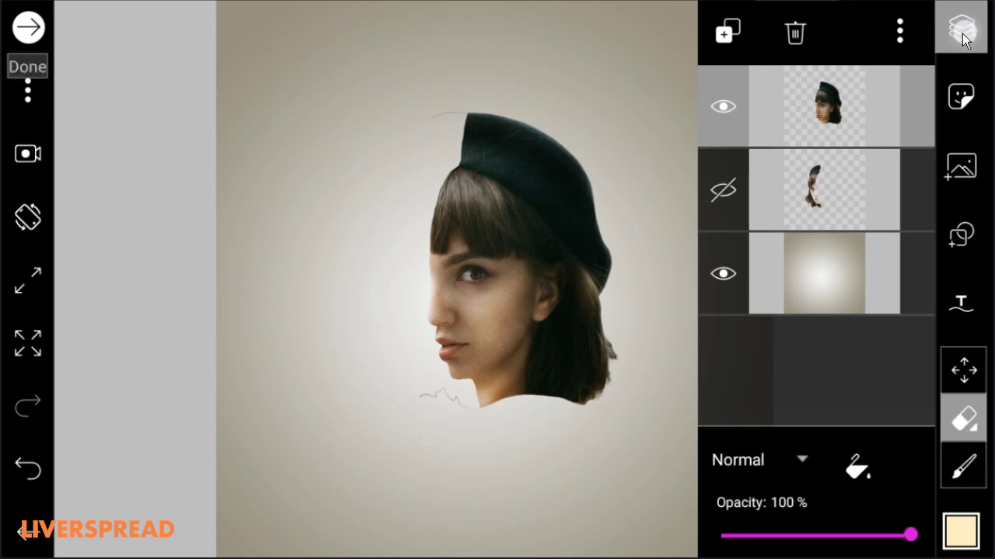
- Erase the remaining outline traces beside the top of the beret and below the chin
{"action": "left_click_drag", "start_coordinate": [569, 128], "coordinate": [621, 85]}
{"action": "mouse_move", "coordinate": [534, 203]}
{"action": "left_mouse_down"}
{"action": "mouse_move", "coordinate": [494, 412]}
{"action": "mouse_move", "coordinate": [493, 536]}
{"action": "left_mouse_up"}
{"action": "left_click_drag", "start_coordinate": [525, 241], "coordinate": [525, 345]}
{"action": "left_click_drag", "start_coordinate": [297, 195], "coordinate": [319, 159]}
{"action": "mouse_move", "coordinate": [348, 153]}
{"action": "left_mouse_down"}
{"action": "mouse_move", "coordinate": [343, 168]}
{"action": "mouse_move", "coordinate": [379, 162]}
{"action": "left_mouse_up"}
{"action": "left_click_drag", "start_coordinate": [425, 338], "coordinate": [486, 67]}
{"action": "left_click_drag", "start_coordinate": [427, 330], "coordinate": [465, 42]}
{"action": "left_click_drag", "start_coordinate": [423, 362], "coordinate": [455, 183]}
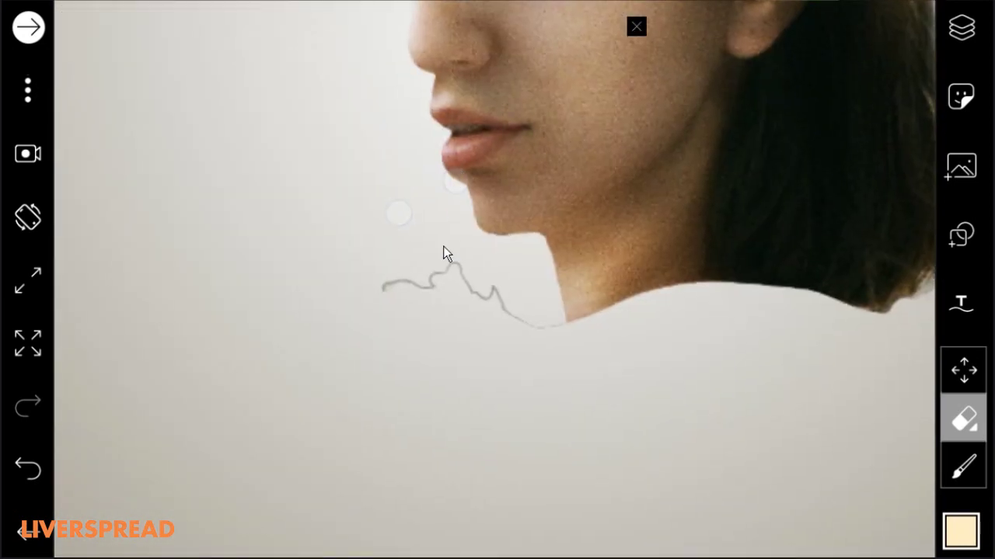
{"action": "mouse_move", "coordinate": [442, 252]}
{"action": "left_mouse_down"}
{"action": "mouse_move", "coordinate": [413, 309]}
{"action": "mouse_move", "coordinate": [438, 300]}
{"action": "mouse_move", "coordinate": [550, 374]}
{"action": "left_mouse_up"}
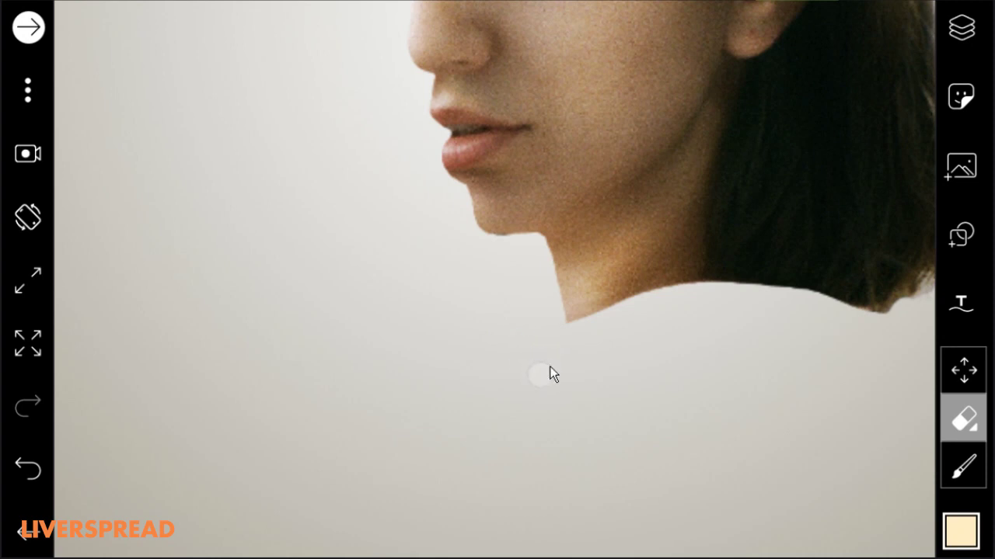
{"action": "left_click_drag", "start_coordinate": [762, 117], "coordinate": [574, 280]}
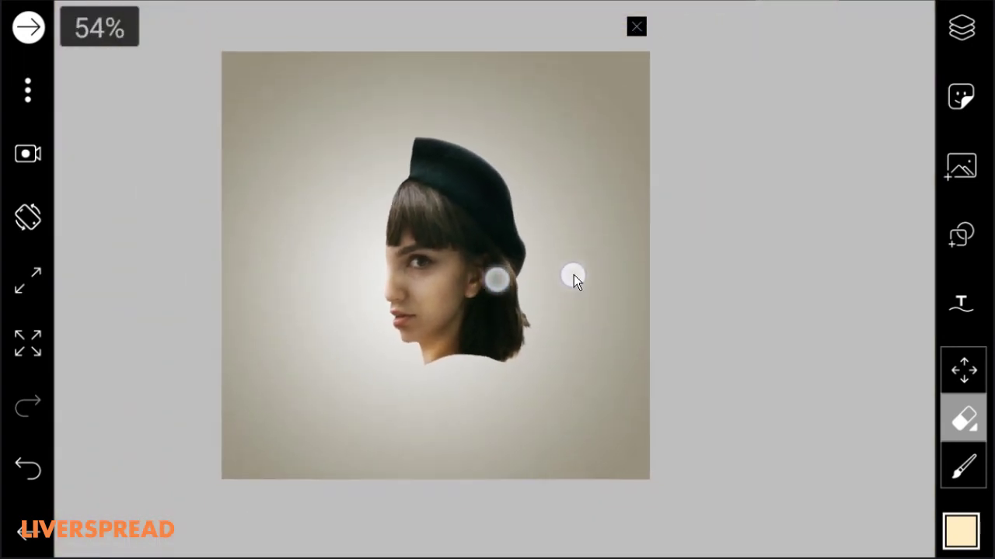
{"action": "left_click", "coordinate": [962, 28]}
{"action": "left_click", "coordinate": [833, 151]}
{"action": "left_click", "coordinate": [837, 72]}
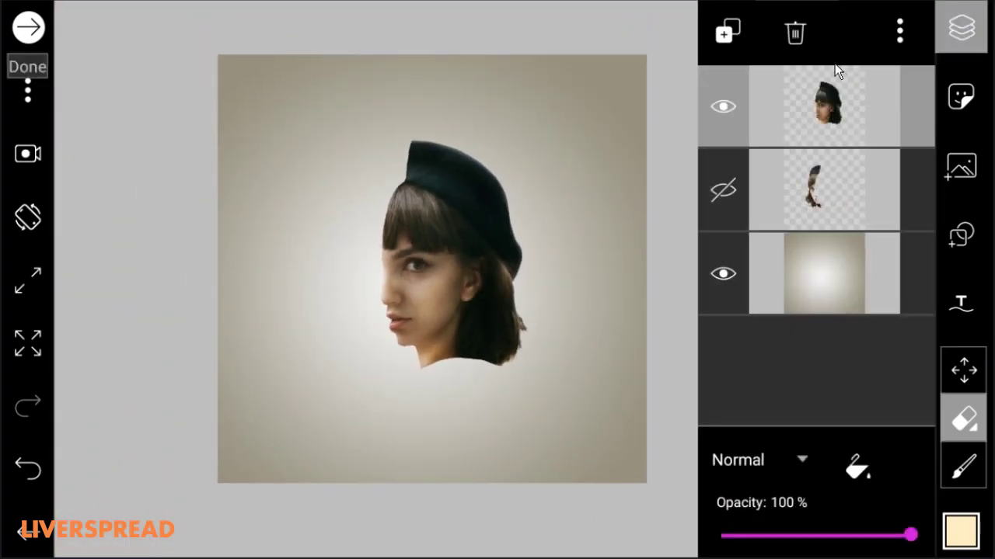
{"action": "left_click", "coordinate": [898, 34]}
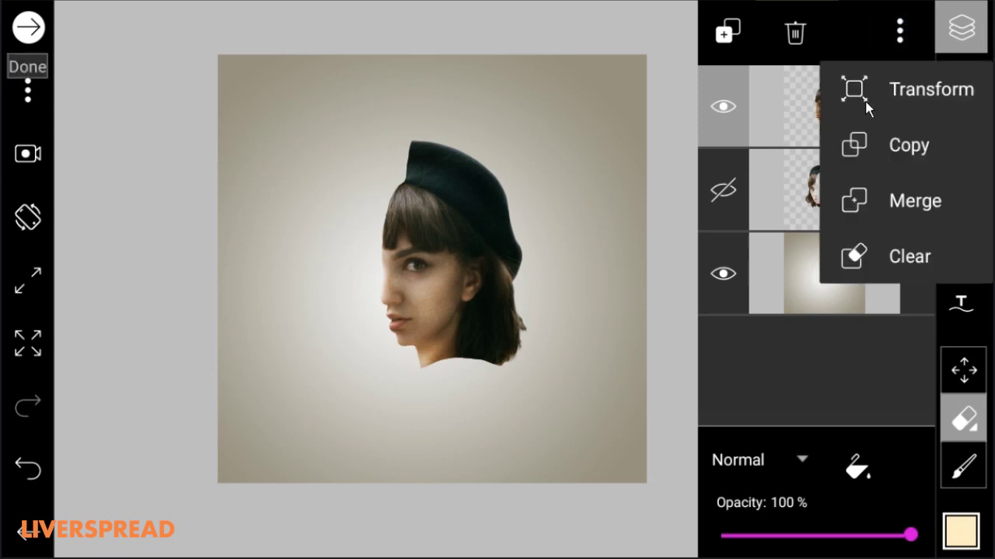
{"action": "left_click", "coordinate": [868, 109]}
{"action": "left_click_drag", "start_coordinate": [466, 216], "coordinate": [472, 230]}
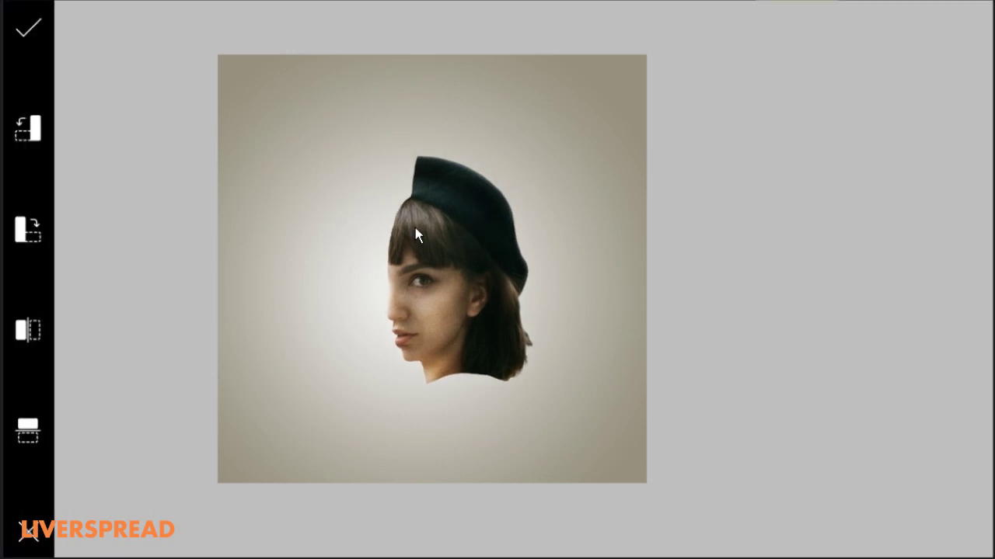
{"action": "left_click", "coordinate": [35, 519]}
- Show the hidden left half-face layer
{"action": "left_click", "coordinate": [722, 190]}
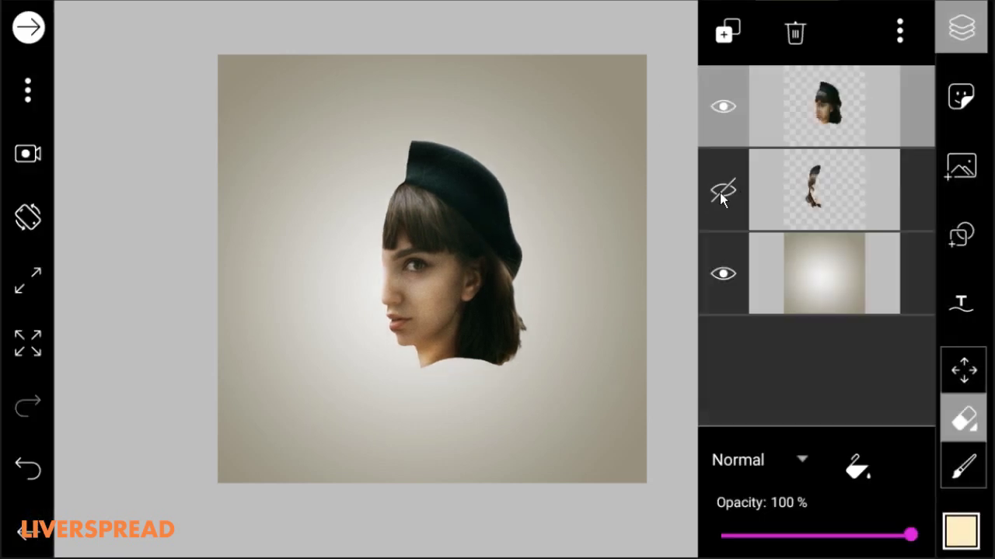
{"action": "left_click", "coordinate": [899, 31]}
{"action": "left_click", "coordinate": [863, 89]}
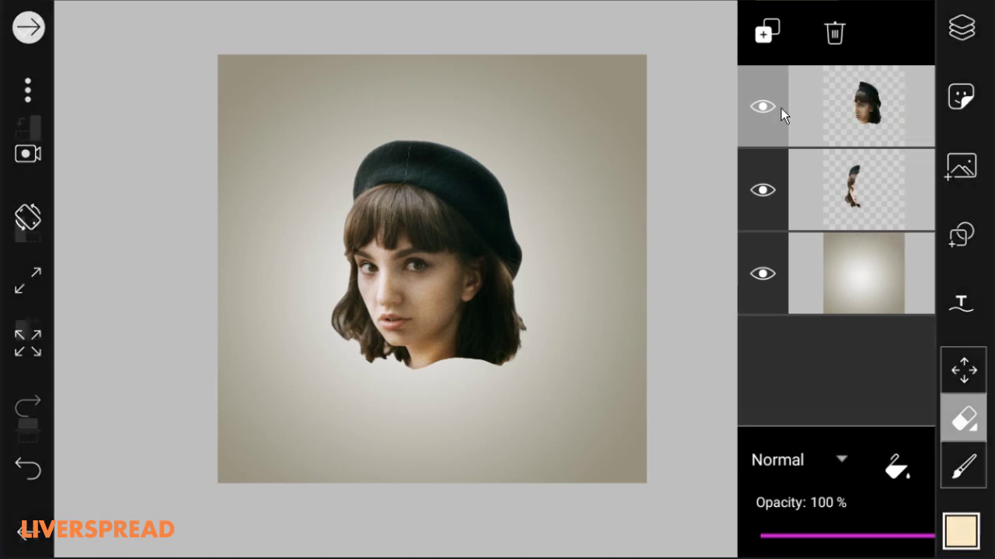
{"action": "left_click_drag", "start_coordinate": [447, 226], "coordinate": [470, 246]}
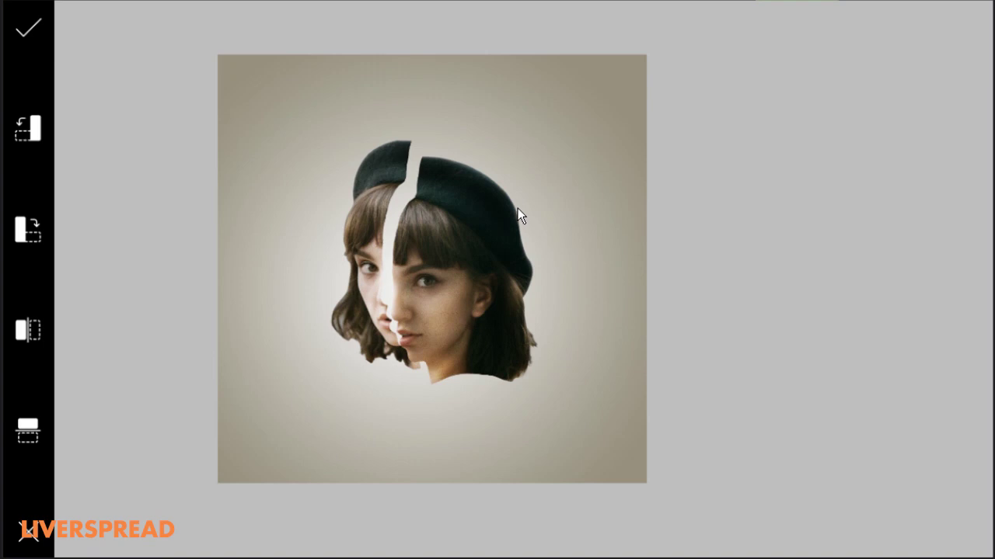
{"action": "left_click_drag", "start_coordinate": [555, 146], "coordinate": [544, 233]}
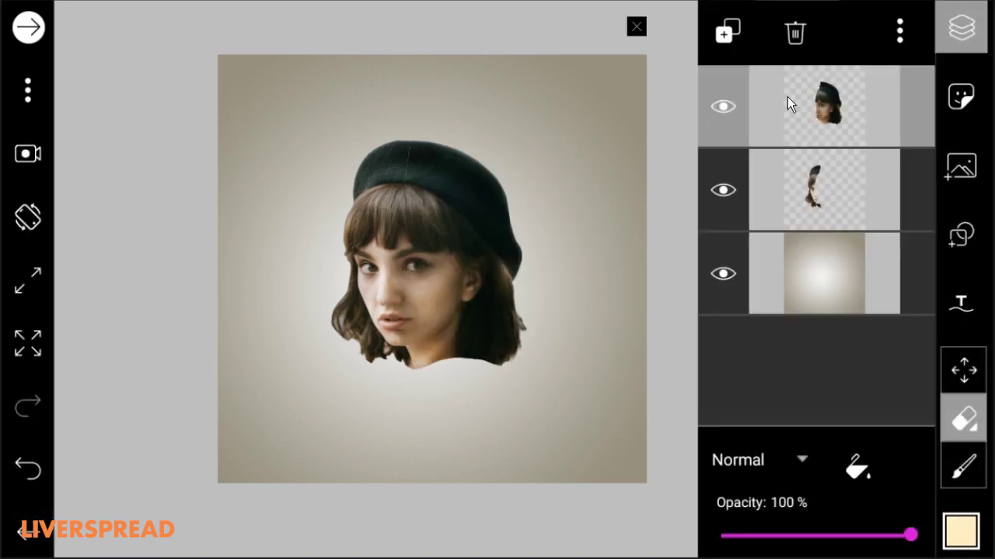
- Transform the right head half, moving it slightly right and down to open a narrow gap between the two halves
{"action": "left_click", "coordinate": [899, 31]}
{"action": "left_click", "coordinate": [913, 88]}
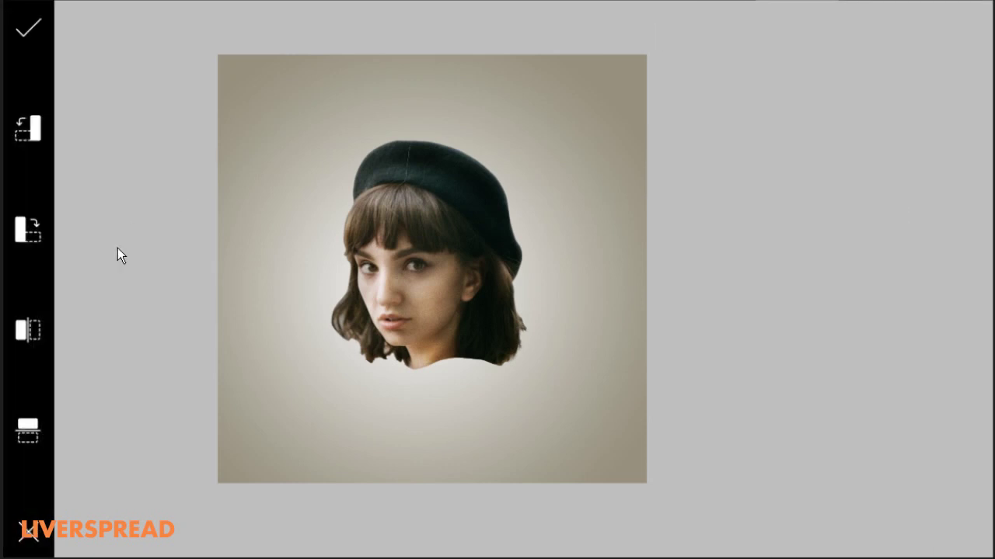
{"action": "left_click_drag", "start_coordinate": [467, 210], "coordinate": [476, 228]}
{"action": "left_click_drag", "start_coordinate": [490, 223], "coordinate": [490, 225]}
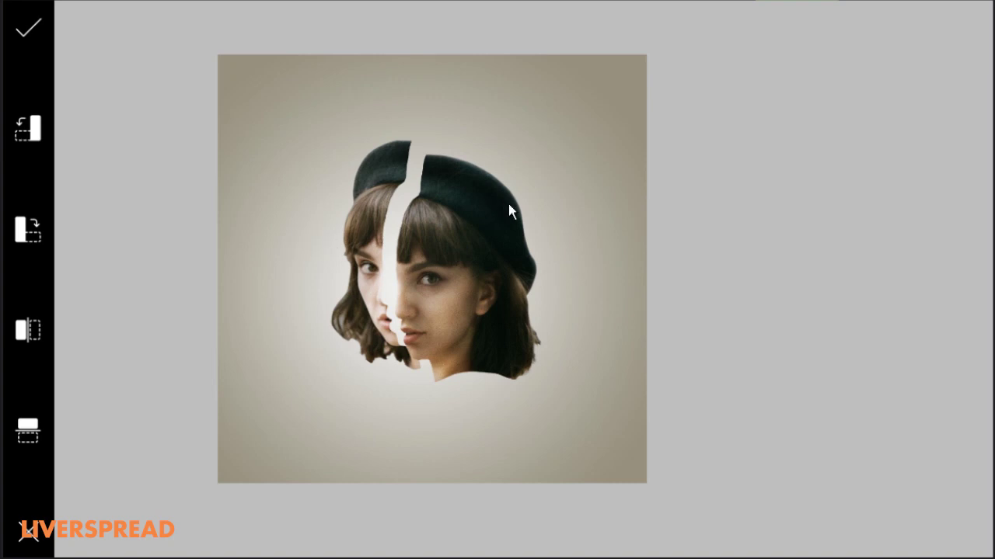
{"action": "left_click", "coordinate": [28, 28]}
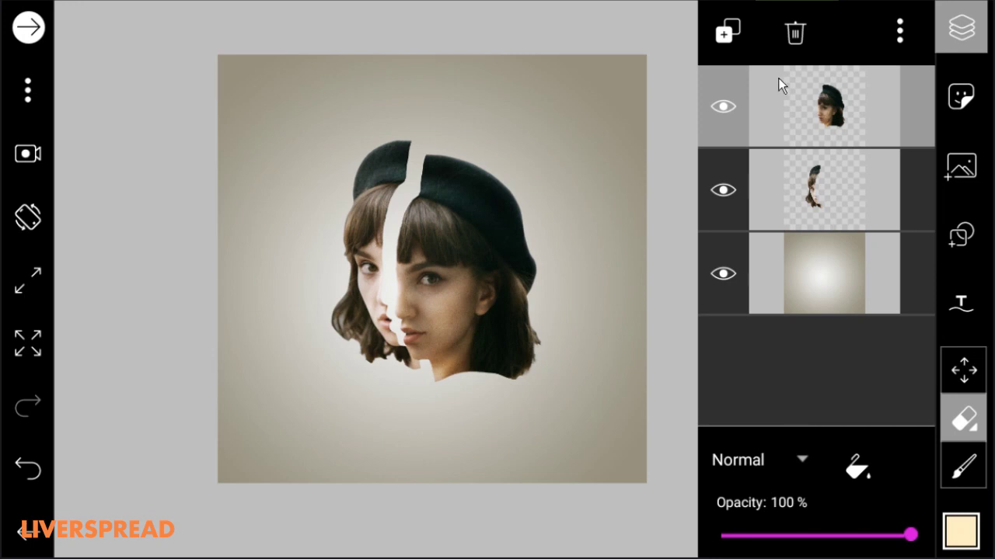
{"action": "left_click", "coordinate": [728, 33]}
{"action": "left_click", "coordinate": [798, 149]}
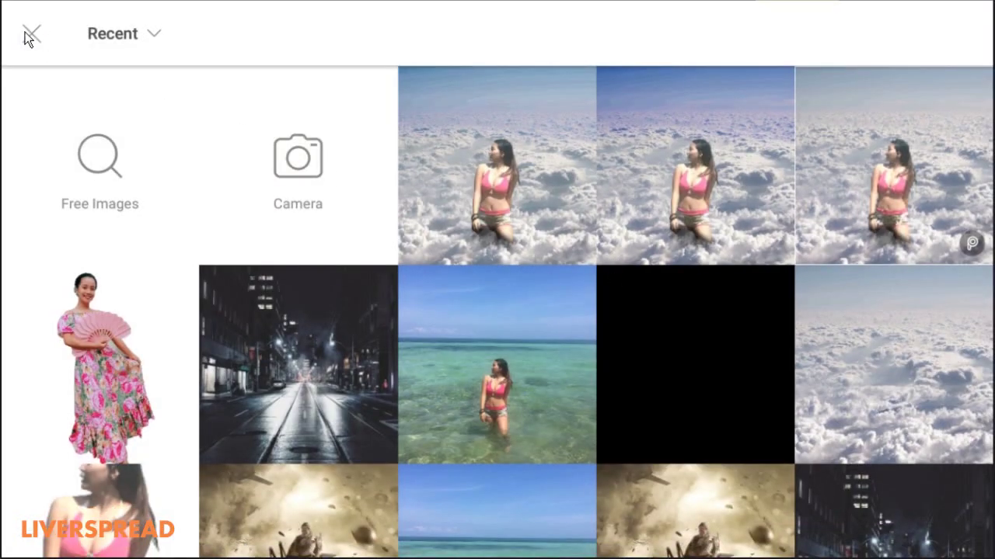
{"action": "left_click", "coordinate": [30, 36]}
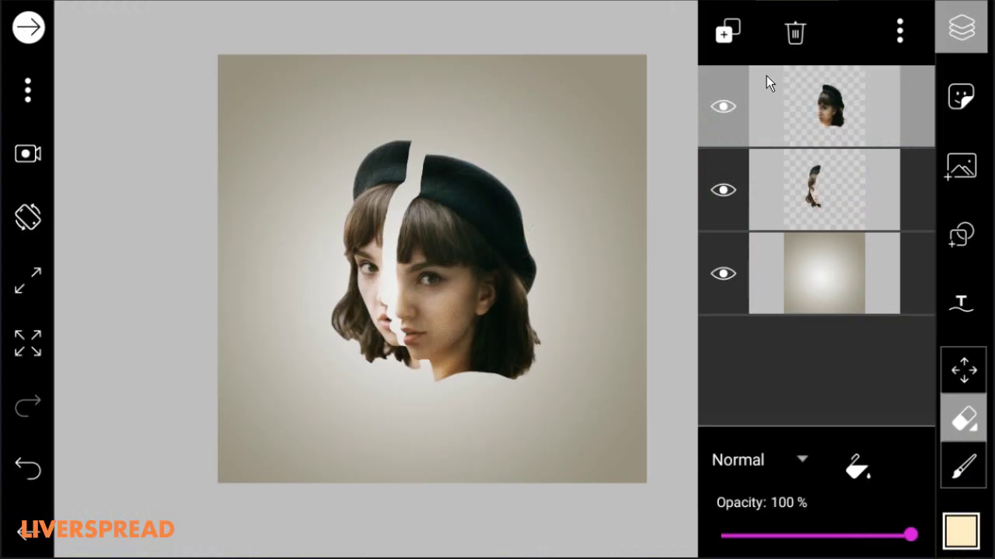
- Add an empty layer and move it below both head halves, directly above the background
{"action": "left_click", "coordinate": [728, 32]}
{"action": "left_click", "coordinate": [808, 87]}
{"action": "left_click_drag", "start_coordinate": [841, 107], "coordinate": [800, 278]}
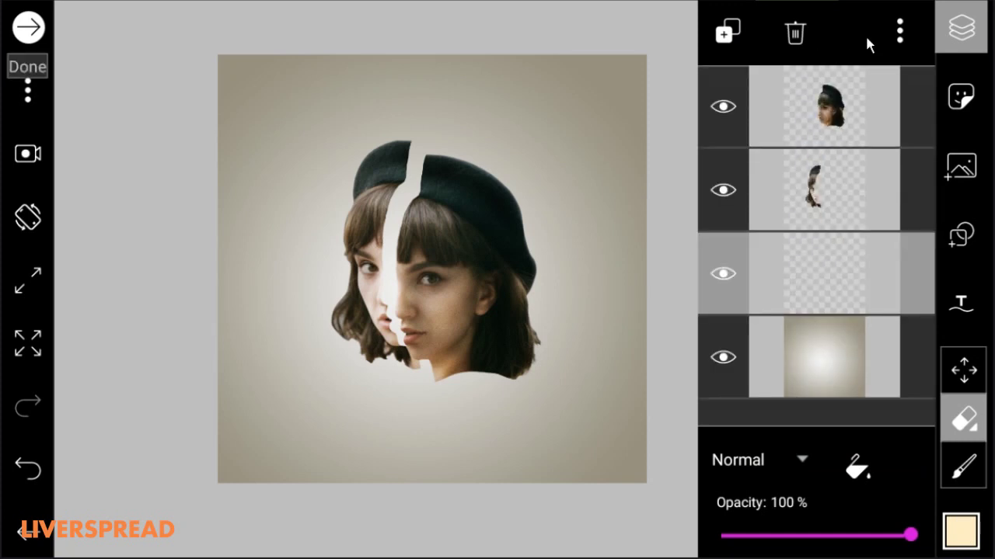
- Start adding a photo to the empty layer, using File Manager as the source
{"action": "left_click", "coordinate": [958, 169]}
{"action": "left_click", "coordinate": [134, 29]}
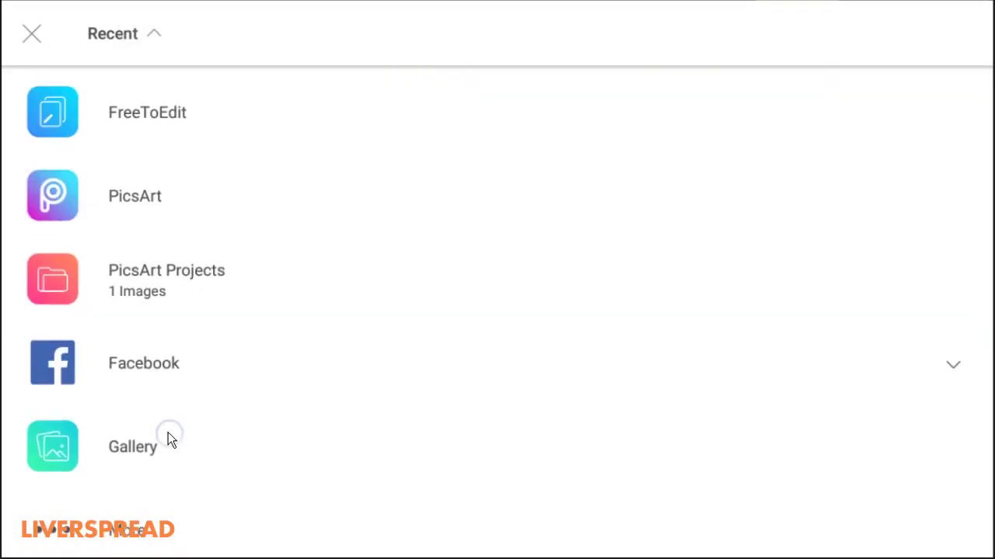
{"action": "scroll", "coordinate": [168, 433], "scroll_direction": "down", "scroll_amount": 1}
{"action": "left_click", "coordinate": [121, 379]}
{"action": "scroll", "coordinate": [282, 233], "scroll_direction": "down", "scroll_amount": 1}
{"action": "left_click", "coordinate": [129, 384]}
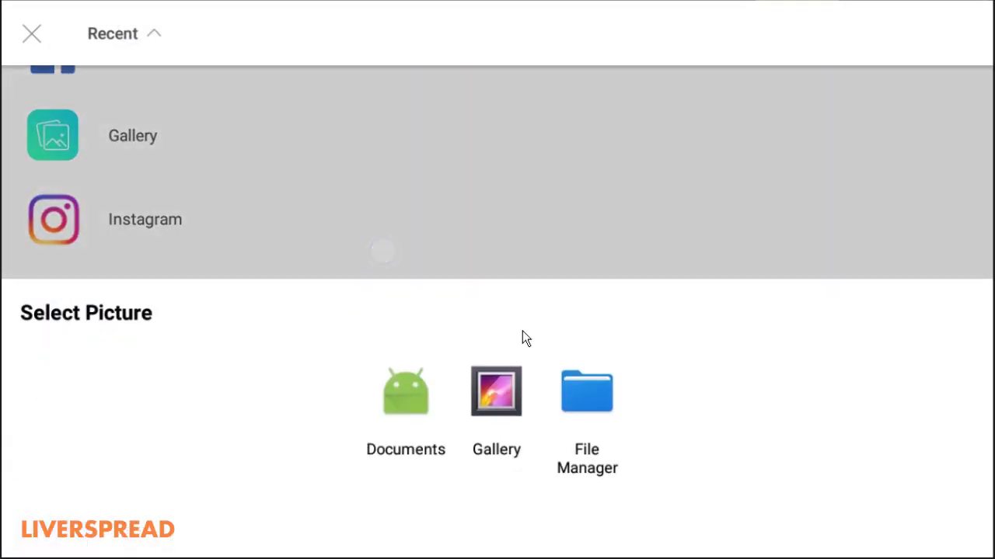
{"action": "left_click", "coordinate": [583, 392]}
- Choose the purple and red galaxy image from the Pictures folder and insert it into the layer
{"action": "scroll", "coordinate": [421, 351], "scroll_direction": "down", "scroll_amount": 2}
{"action": "scroll", "coordinate": [421, 351], "scroll_direction": "down", "scroll_amount": 10}
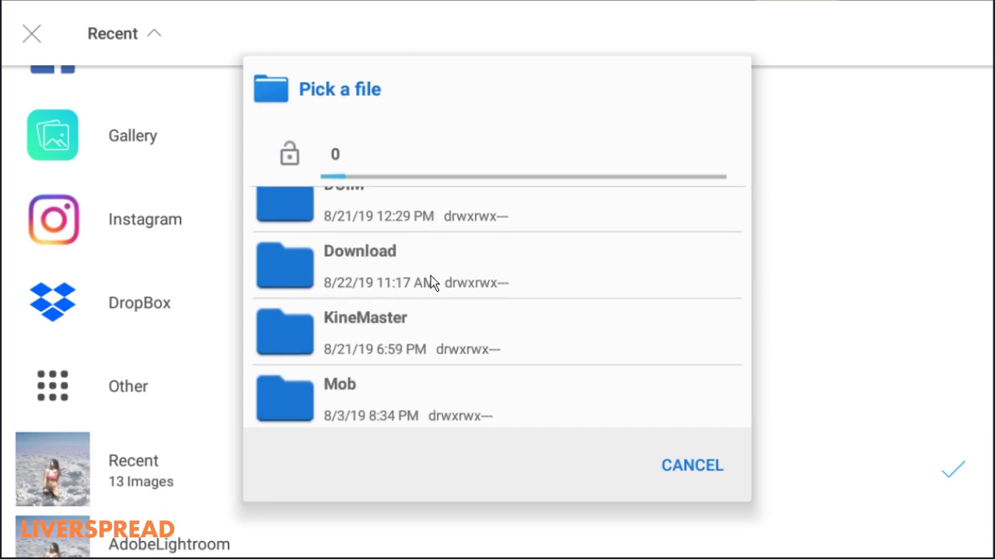
{"action": "scroll", "coordinate": [411, 274], "scroll_direction": "down", "scroll_amount": 2}
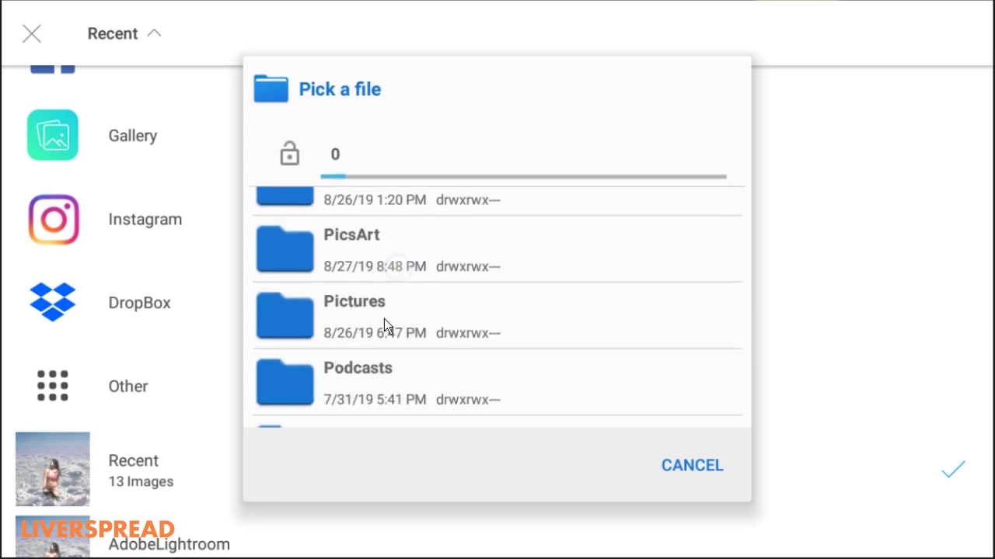
{"action": "left_click", "coordinate": [432, 306]}
{"action": "scroll", "coordinate": [396, 387], "scroll_direction": "down", "scroll_amount": 1}
{"action": "left_click", "coordinate": [435, 253]}
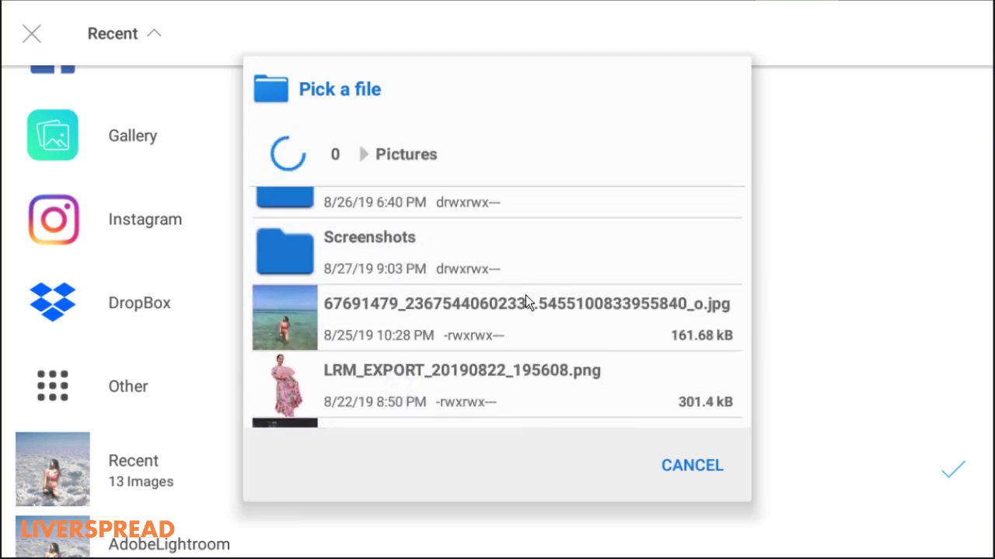
{"action": "scroll", "coordinate": [474, 349], "scroll_direction": "down", "scroll_amount": 5}
{"action": "left_click", "coordinate": [440, 301]}
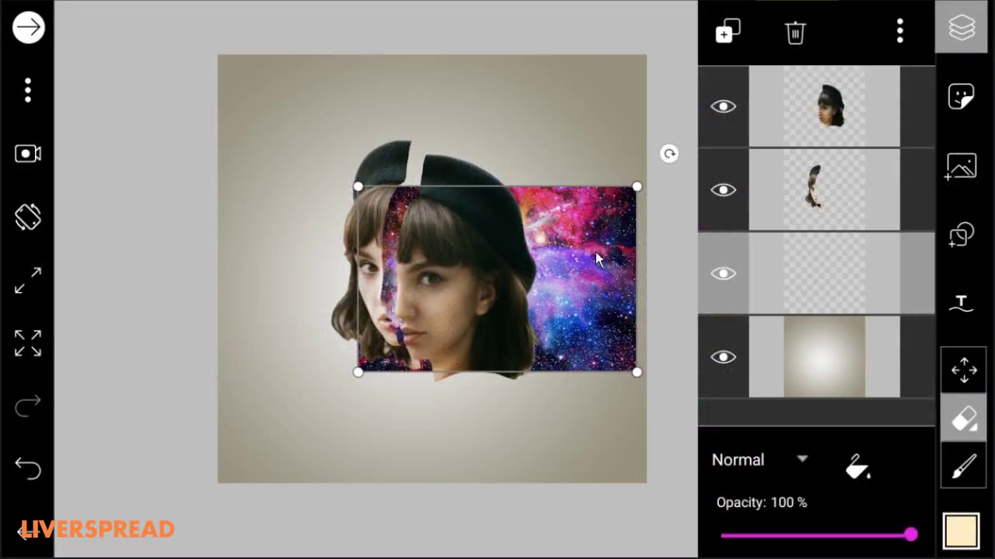
- Enlarge the galaxy image and place it behind the head so that it fills the whole gap between the halves
{"action": "left_click_drag", "start_coordinate": [493, 265], "coordinate": [407, 247]}
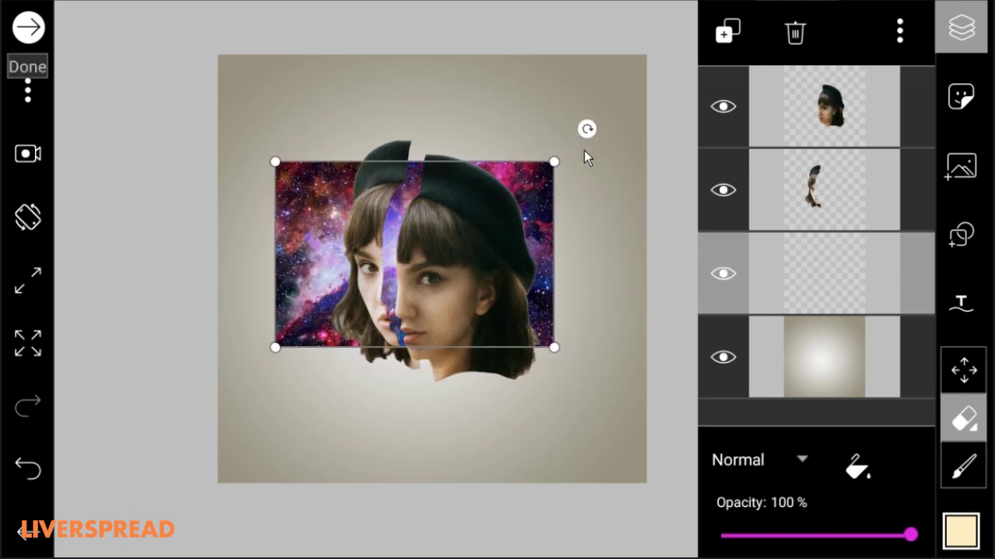
{"action": "left_click_drag", "start_coordinate": [563, 131], "coordinate": [594, 111]}
{"action": "left_click_drag", "start_coordinate": [517, 196], "coordinate": [471, 207]}
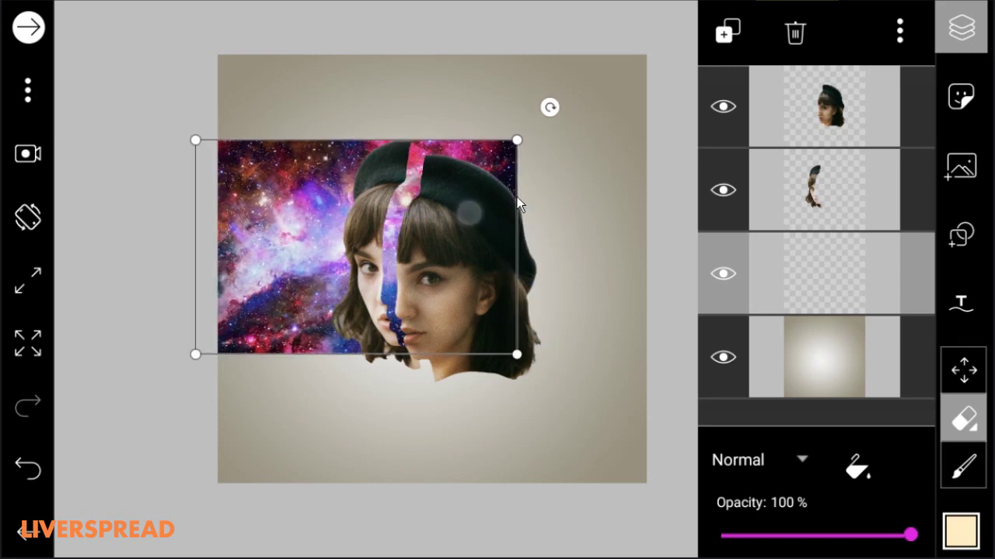
{"action": "left_click", "coordinate": [664, 156]}
{"action": "left_click", "coordinate": [957, 39]}
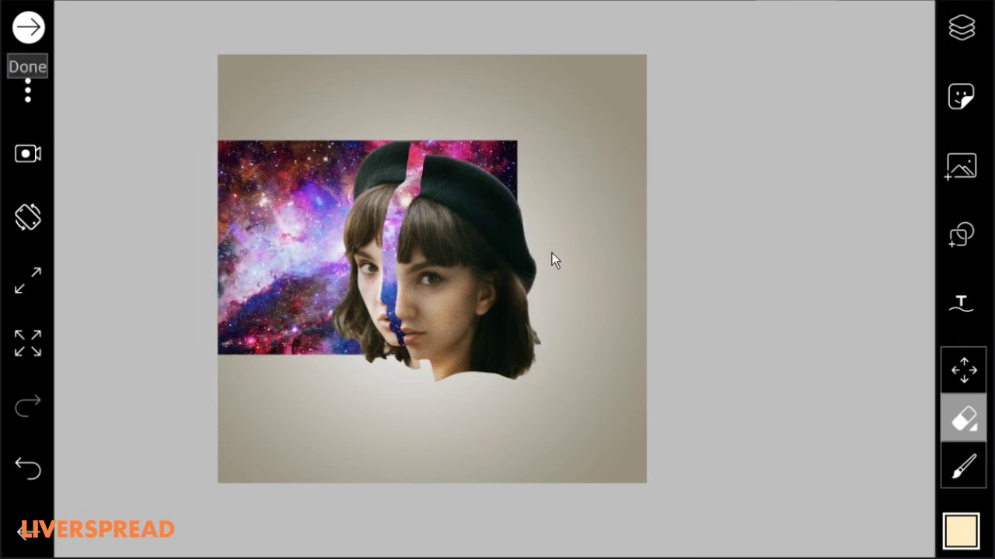
- Erase the lower part of the galaxy image beside and beneath the hair of the left head half
{"action": "scroll", "coordinate": [547, 150], "scroll_direction": "up", "scroll_amount": 5}
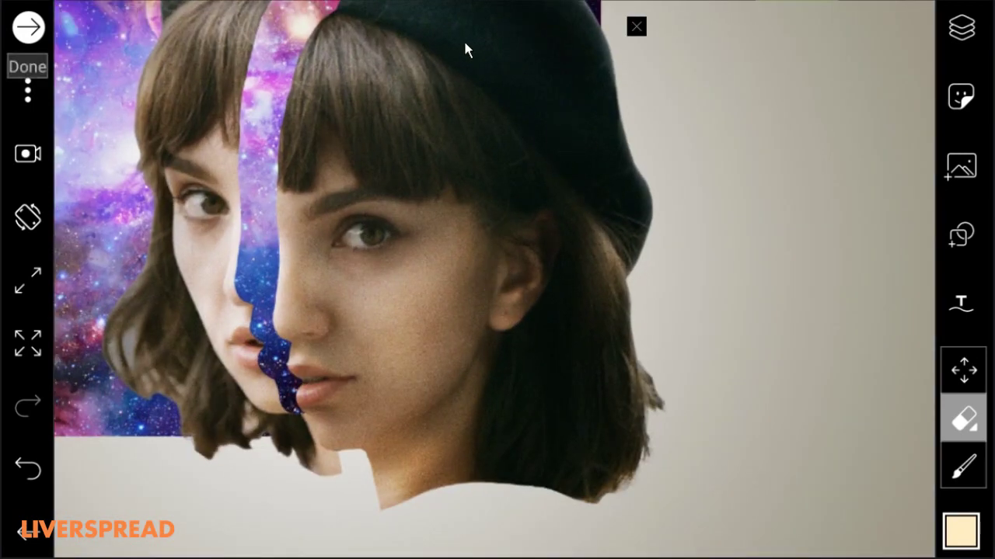
{"action": "scroll", "coordinate": [474, 237], "scroll_direction": "up", "scroll_amount": 3}
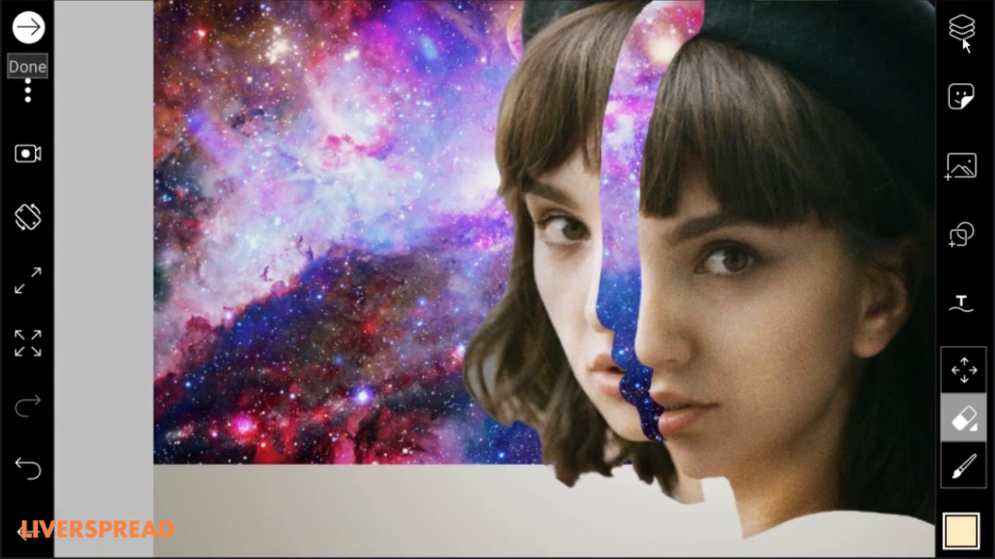
{"action": "left_click", "coordinate": [962, 32]}
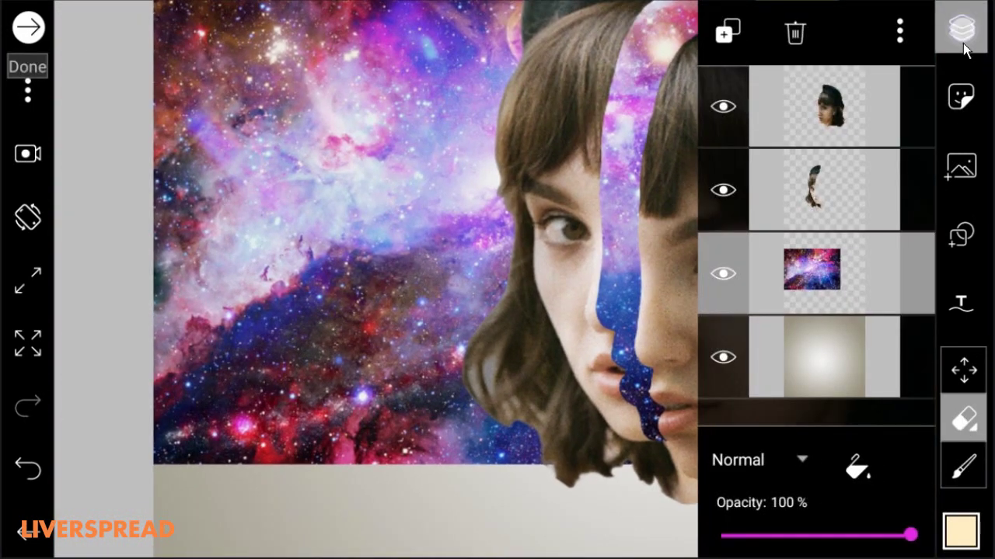
{"action": "left_click", "coordinate": [963, 419]}
{"action": "left_click", "coordinate": [689, 429]}
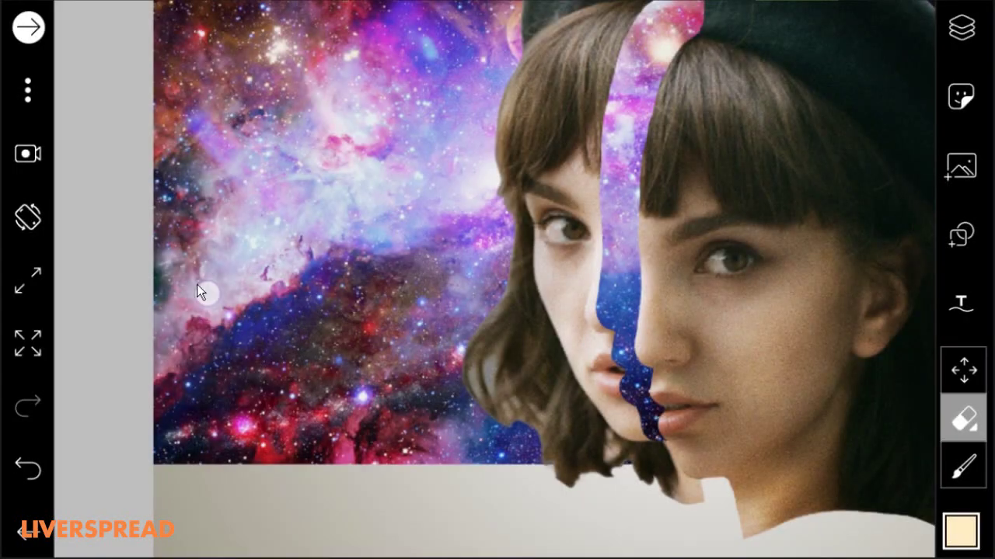
{"action": "mouse_move", "coordinate": [196, 284]}
{"action": "left_mouse_down"}
{"action": "mouse_move", "coordinate": [157, 465]}
{"action": "mouse_move", "coordinate": [229, 362]}
{"action": "mouse_move", "coordinate": [281, 461]}
{"action": "mouse_move", "coordinate": [386, 417]}
{"action": "mouse_move", "coordinate": [441, 469]}
{"action": "mouse_move", "coordinate": [534, 429]}
{"action": "mouse_move", "coordinate": [586, 478]}
{"action": "left_mouse_up"}
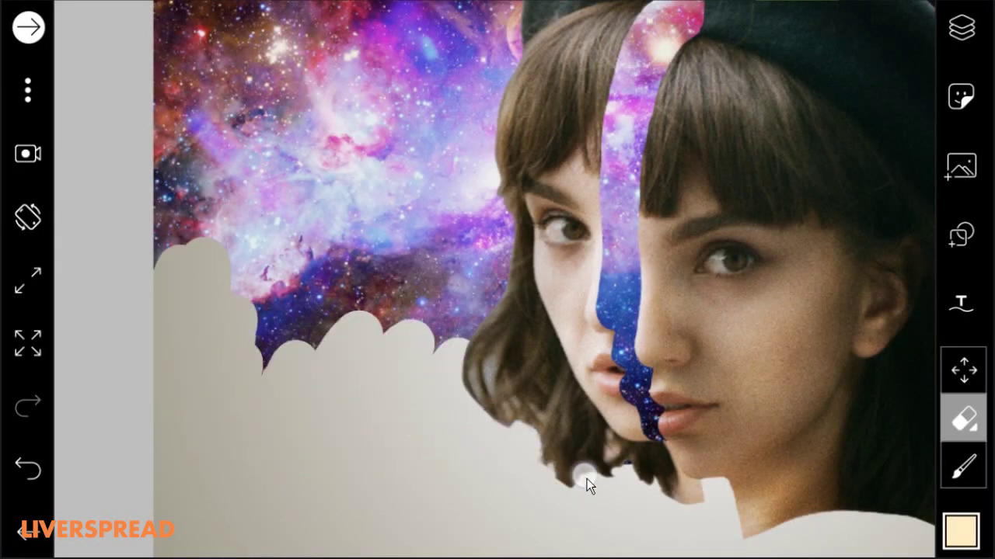
- Erase the rest of the galaxy image left of the head, up to the left beret half
{"action": "mouse_move", "coordinate": [520, 421]}
{"action": "left_mouse_down"}
{"action": "mouse_move", "coordinate": [502, 371]}
{"action": "mouse_move", "coordinate": [518, 44]}
{"action": "mouse_move", "coordinate": [397, 342]}
{"action": "mouse_move", "coordinate": [328, 200]}
{"action": "mouse_move", "coordinate": [242, 205]}
{"action": "mouse_move", "coordinate": [171, 123]}
{"action": "mouse_move", "coordinate": [225, 109]}
{"action": "left_mouse_up"}
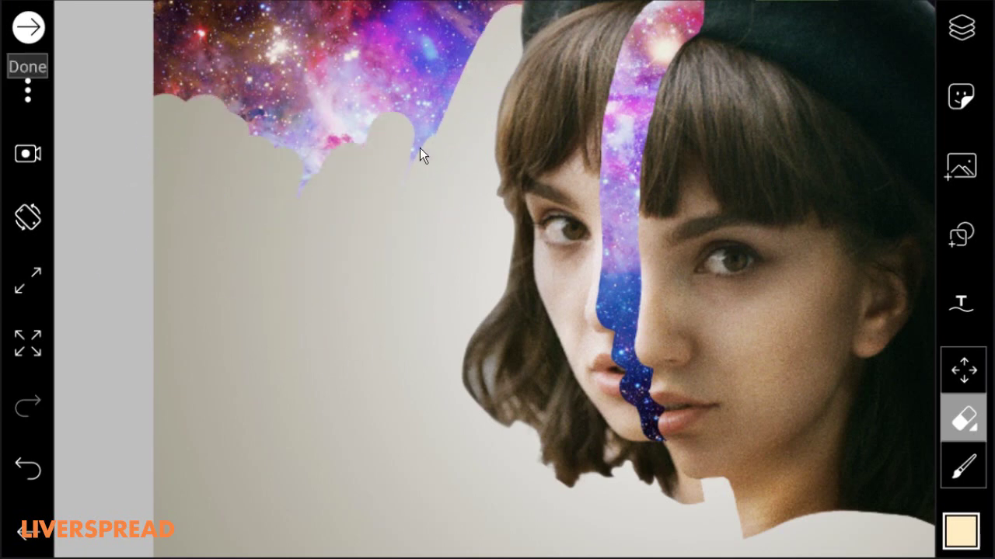
{"action": "mouse_move", "coordinate": [434, 262]}
{"action": "left_mouse_down"}
{"action": "mouse_move", "coordinate": [513, 381]}
{"action": "mouse_move", "coordinate": [493, 329]}
{"action": "left_mouse_up"}
{"action": "mouse_move", "coordinate": [207, 322]}
{"action": "left_mouse_down"}
{"action": "mouse_move", "coordinate": [197, 365]}
{"action": "mouse_move", "coordinate": [178, 267]}
{"action": "mouse_move", "coordinate": [212, 282]}
{"action": "mouse_move", "coordinate": [244, 415]}
{"action": "mouse_move", "coordinate": [244, 197]}
{"action": "mouse_move", "coordinate": [334, 282]}
{"action": "mouse_move", "coordinate": [371, 413]}
{"action": "mouse_move", "coordinate": [311, 381]}
{"action": "mouse_move", "coordinate": [420, 458]}
{"action": "mouse_move", "coordinate": [457, 366]}
{"action": "mouse_move", "coordinate": [423, 330]}
{"action": "mouse_move", "coordinate": [519, 309]}
{"action": "mouse_move", "coordinate": [648, 157]}
{"action": "left_mouse_up"}
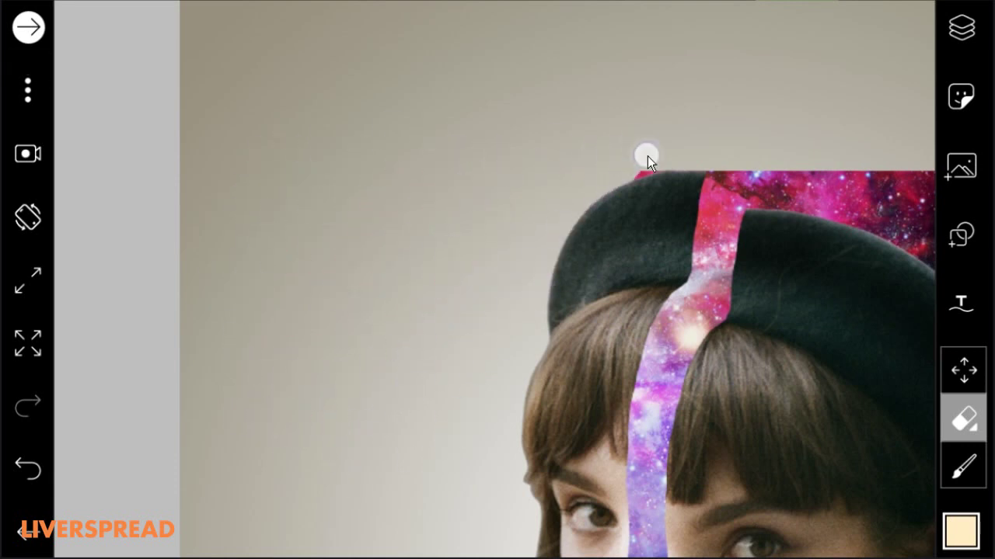
- Erase the galaxy area above and to the right of the right beret half
{"action": "mouse_move", "coordinate": [787, 276]}
{"action": "left_mouse_down"}
{"action": "mouse_move", "coordinate": [613, 242]}
{"action": "mouse_move", "coordinate": [460, 243]}
{"action": "left_mouse_up"}
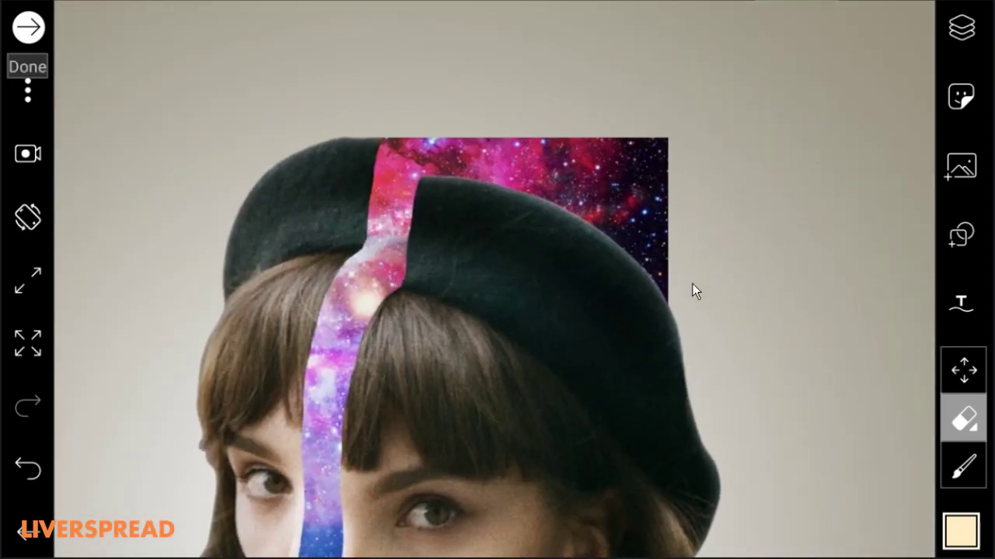
{"action": "mouse_move", "coordinate": [662, 144]}
{"action": "left_mouse_down"}
{"action": "mouse_move", "coordinate": [653, 135]}
{"action": "mouse_move", "coordinate": [590, 232]}
{"action": "mouse_move", "coordinate": [503, 157]}
{"action": "mouse_move", "coordinate": [441, 163]}
{"action": "left_mouse_up"}
{"action": "scroll", "coordinate": [536, 255], "scroll_direction": "up", "scroll_amount": 5}
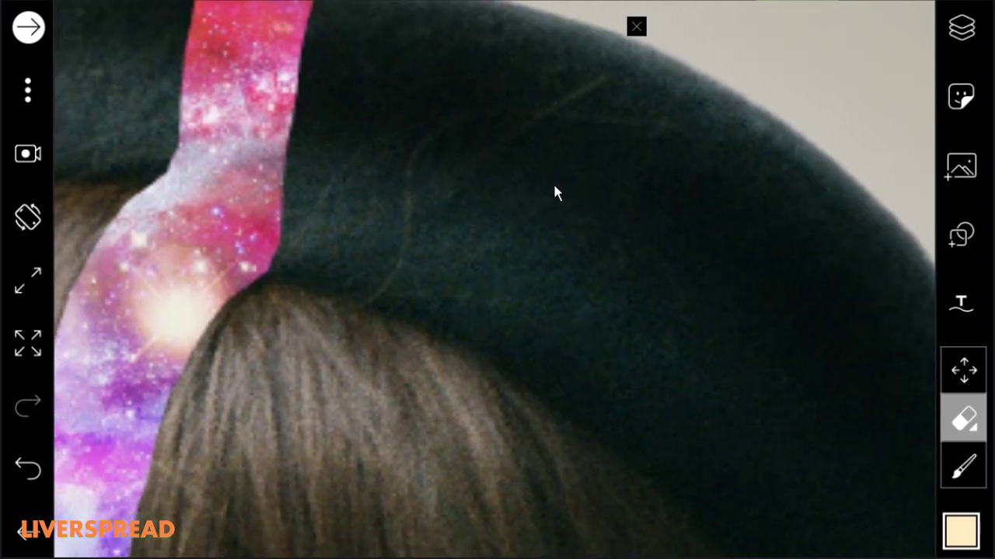
{"action": "scroll", "coordinate": [457, 199], "scroll_direction": "down", "scroll_amount": 3}
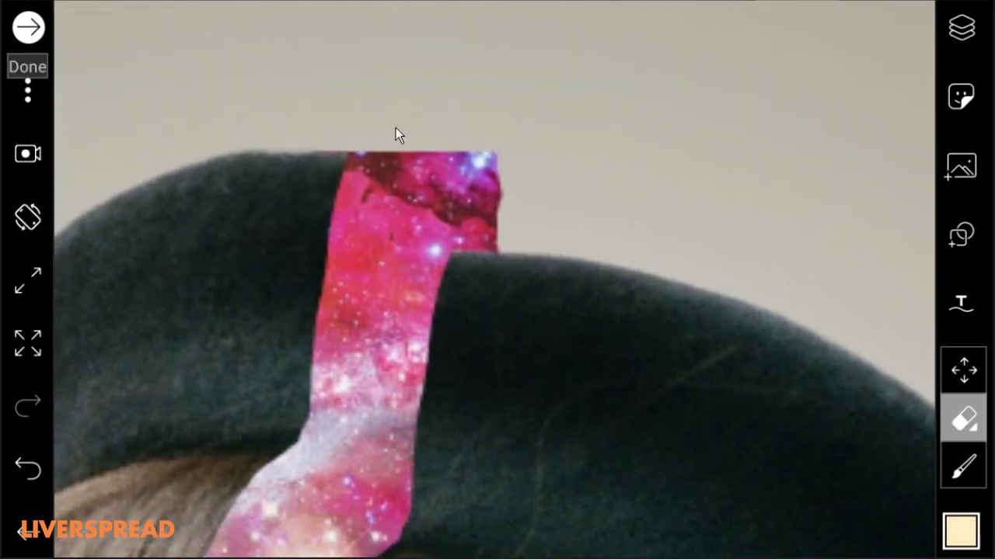
- Round off the galaxy's square corner above the gap between the beret halves, undoing unwanted eraser strokes
{"action": "left_click", "coordinate": [28, 469]}
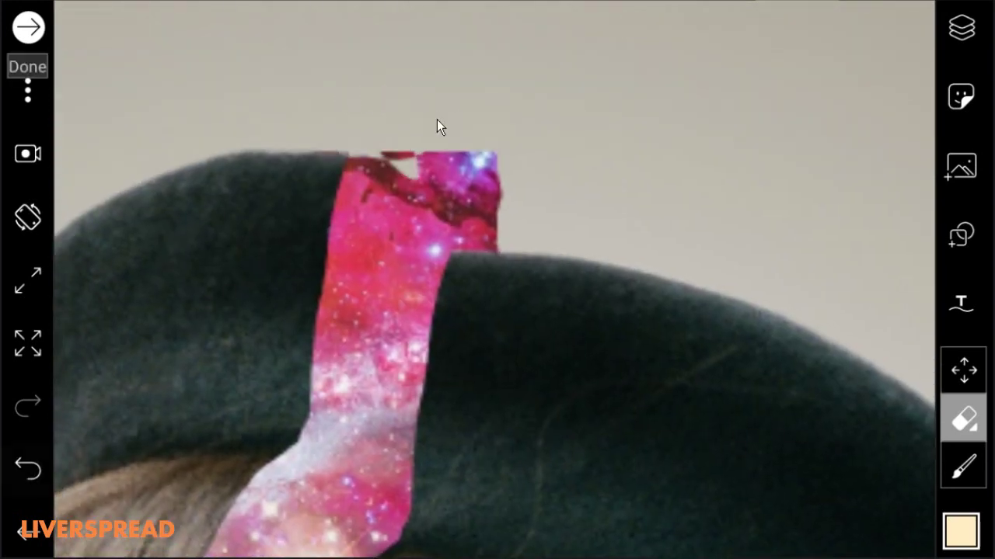
{"action": "mouse_move", "coordinate": [505, 97]}
{"action": "left_mouse_down"}
{"action": "mouse_move", "coordinate": [393, 85]}
{"action": "mouse_move", "coordinate": [365, 104]}
{"action": "mouse_move", "coordinate": [443, 144]}
{"action": "left_mouse_up"}
{"action": "left_click", "coordinate": [43, 462]}
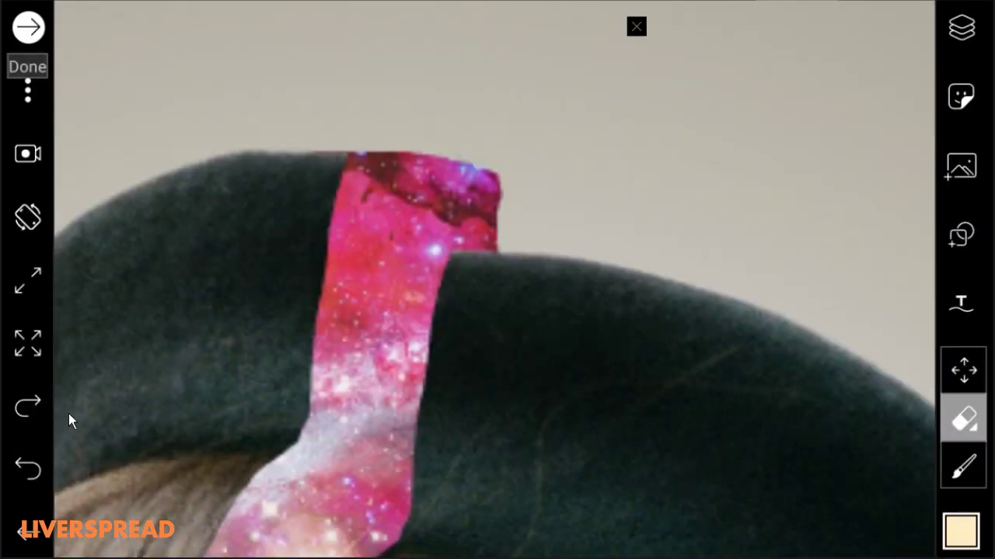
{"action": "left_click_drag", "start_coordinate": [431, 93], "coordinate": [492, 164]}
{"action": "mouse_move", "coordinate": [358, 152]}
{"action": "left_mouse_down"}
{"action": "mouse_move", "coordinate": [393, 120]}
{"action": "mouse_move", "coordinate": [532, 279]}
{"action": "left_mouse_up"}
{"action": "left_click", "coordinate": [28, 469]}
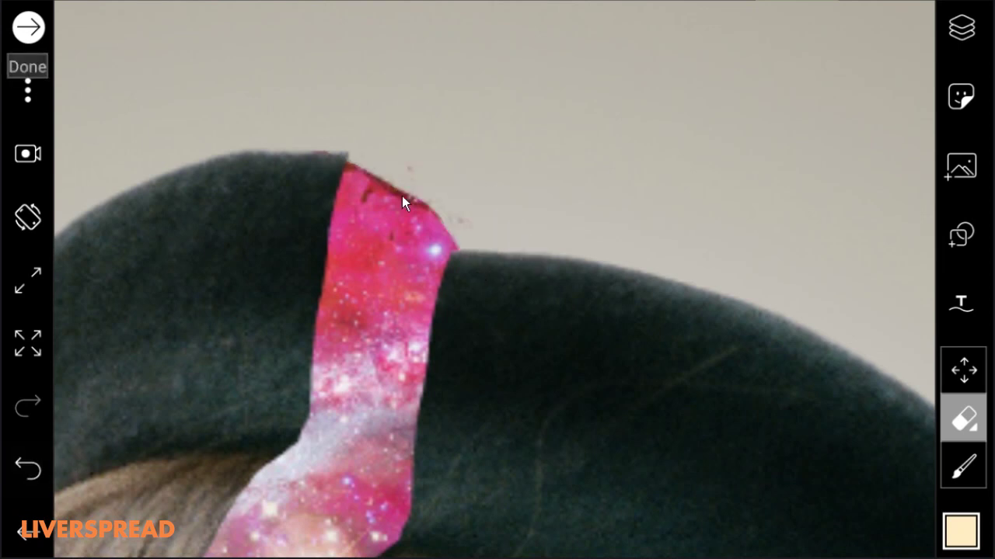
{"action": "mouse_move", "coordinate": [340, 101]}
{"action": "left_mouse_down"}
{"action": "mouse_move", "coordinate": [397, 113]}
{"action": "mouse_move", "coordinate": [372, 145]}
{"action": "left_mouse_up"}
{"action": "left_click", "coordinate": [28, 469]}
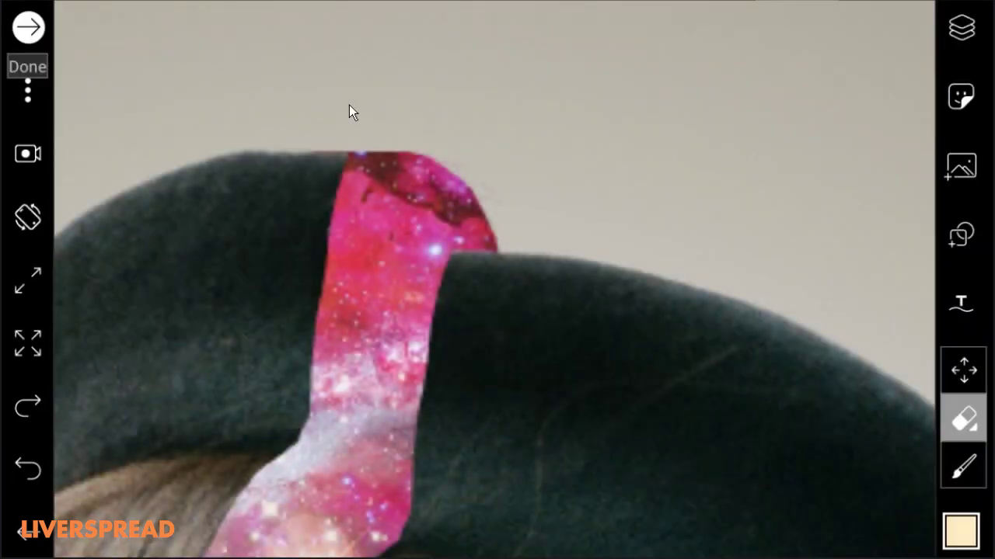
- Trim the galaxy's top edge into a smooth curve joining the two beret halves
{"action": "left_click_drag", "start_coordinate": [354, 60], "coordinate": [353, 60]}
{"action": "mouse_move", "coordinate": [452, 98]}
{"action": "left_mouse_down"}
{"action": "mouse_move", "coordinate": [477, 123]}
{"action": "mouse_move", "coordinate": [404, 100]}
{"action": "mouse_move", "coordinate": [492, 159]}
{"action": "mouse_move", "coordinate": [545, 236]}
{"action": "mouse_move", "coordinate": [571, 304]}
{"action": "mouse_move", "coordinate": [600, 311]}
{"action": "left_mouse_up"}
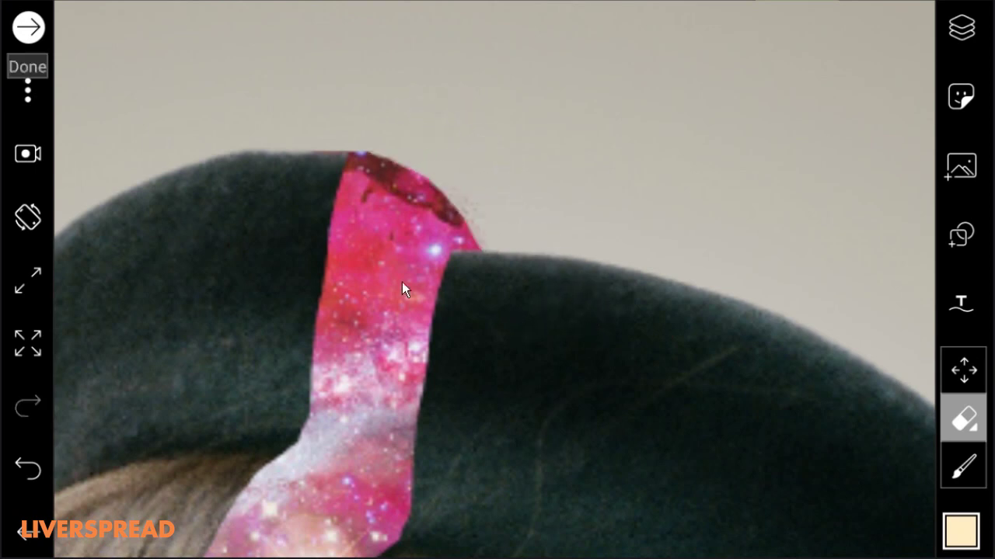
{"action": "left_click_drag", "start_coordinate": [728, 93], "coordinate": [552, 264]}
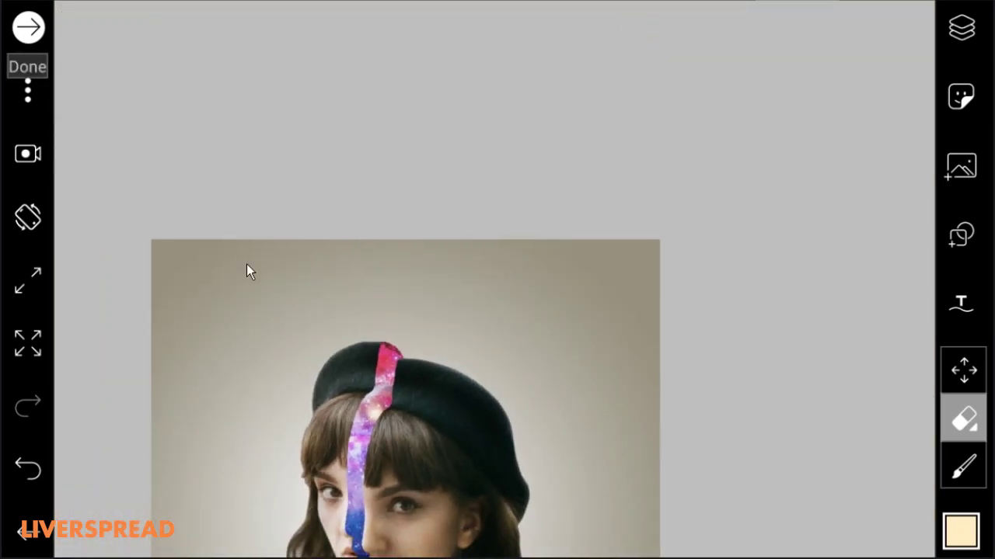
{"action": "left_click", "coordinate": [24, 281]}
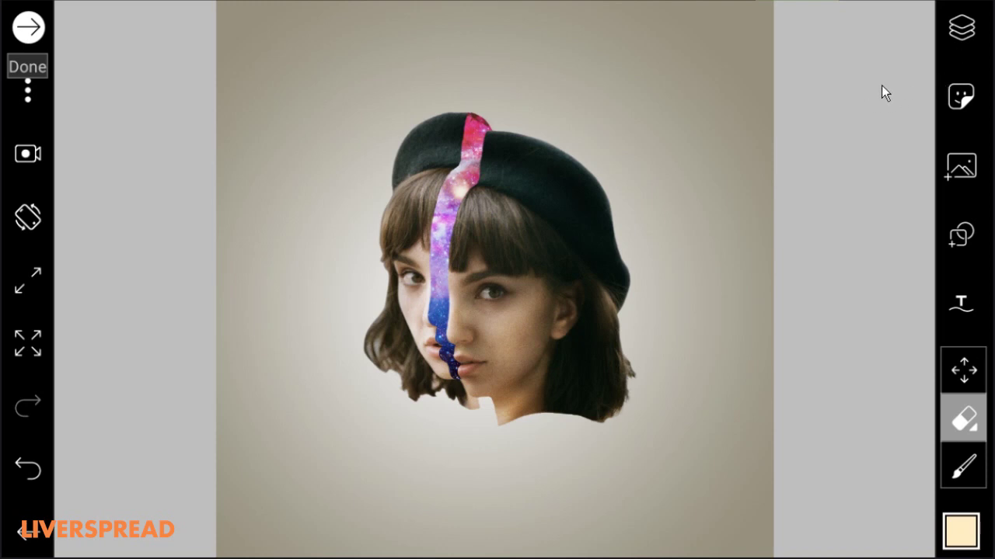
- Duplicate the right head half layer and hide the upper copy
{"action": "left_click", "coordinate": [962, 27]}
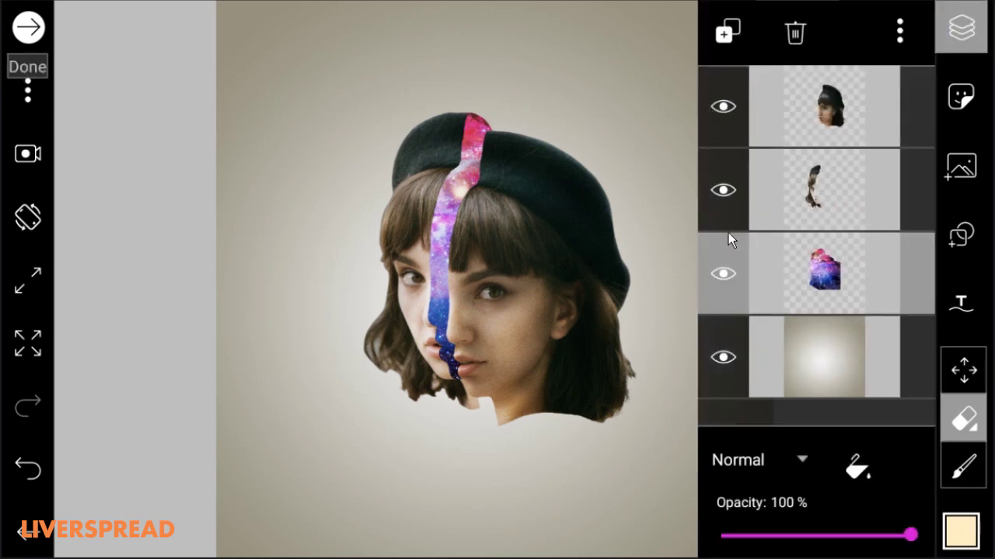
{"action": "left_click", "coordinate": [799, 195]}
{"action": "left_click", "coordinate": [808, 125]}
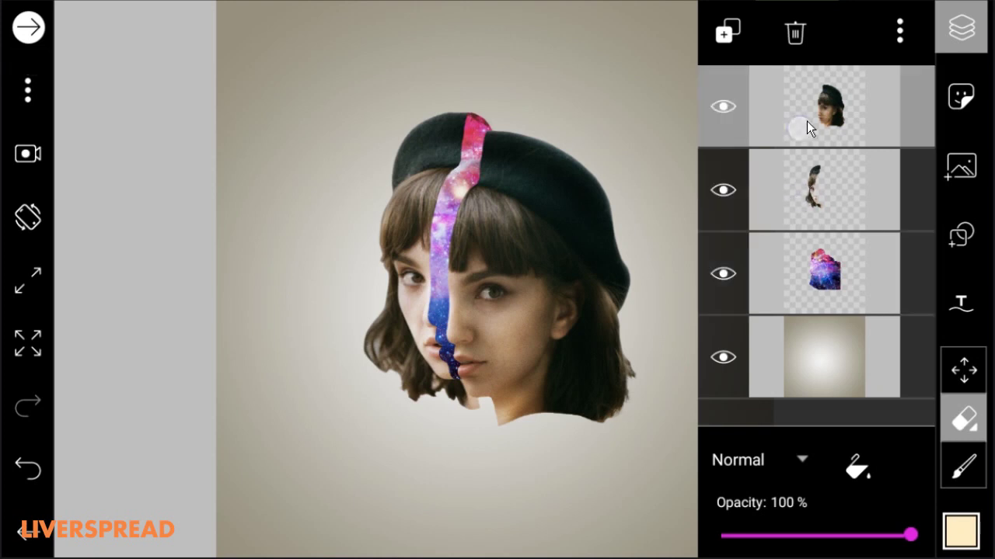
{"action": "left_click", "coordinate": [900, 31]}
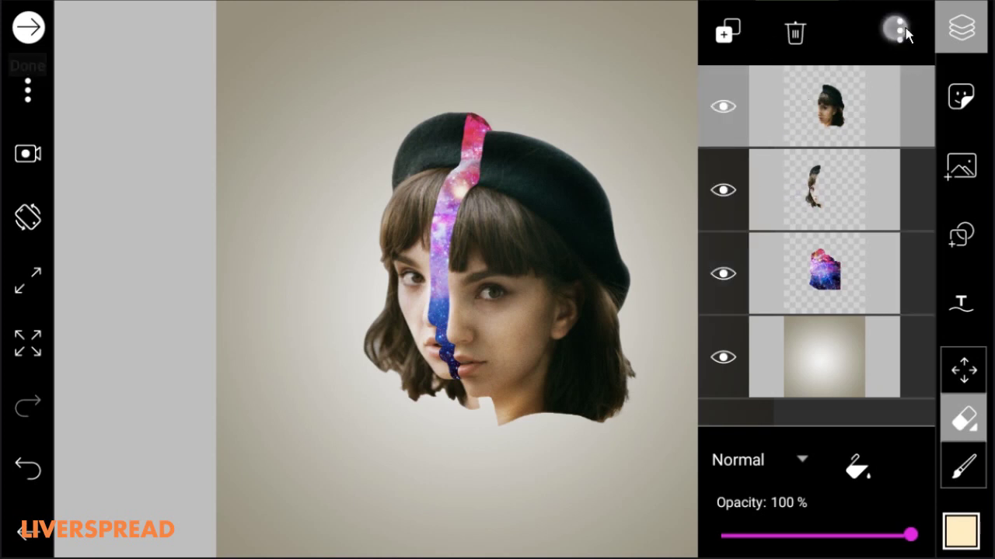
{"action": "left_click", "coordinate": [890, 145]}
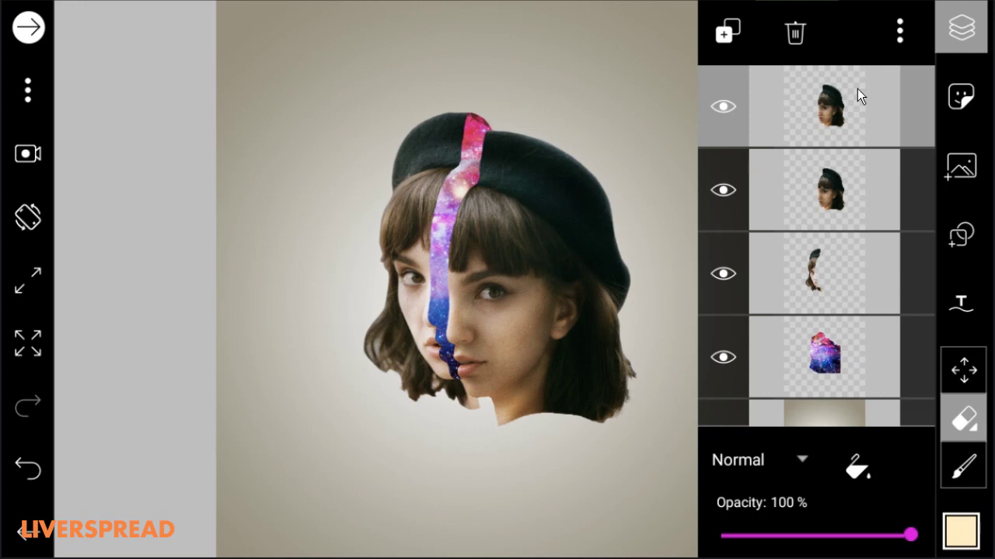
{"action": "left_click", "coordinate": [721, 110]}
- Add a new empty layer above the hidden copy of the right head half
{"action": "left_click", "coordinate": [728, 31]}
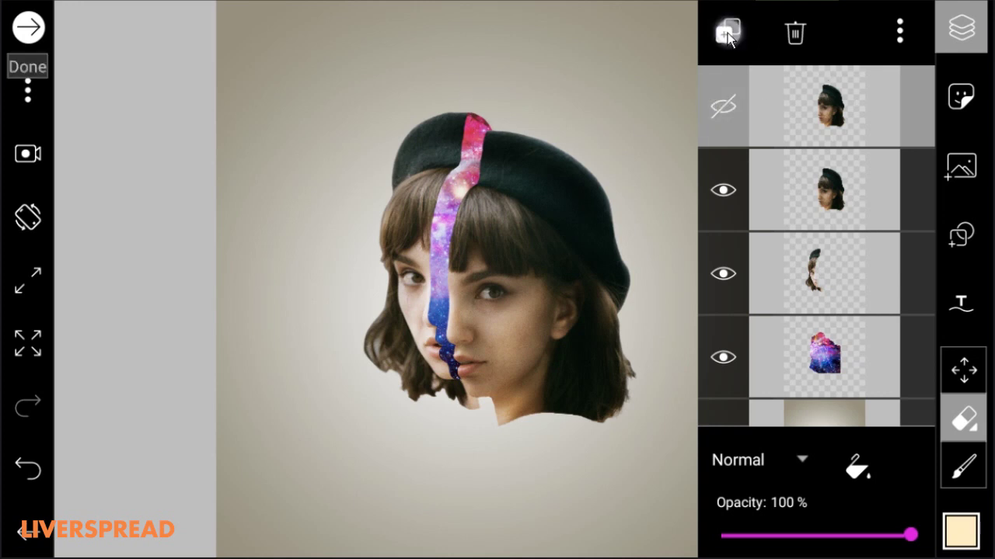
{"action": "left_click", "coordinate": [772, 91]}
{"action": "left_click", "coordinate": [962, 30]}
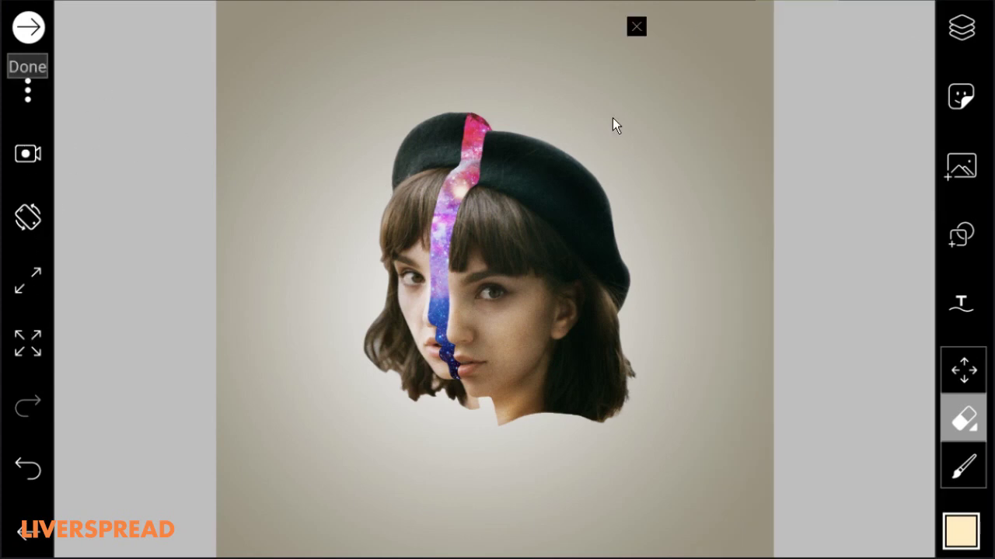
- Set the basic round brush to a size of 18 px with 98% hardness for outlining the split
{"action": "left_click_drag", "start_coordinate": [529, 199], "coordinate": [591, 111]}
{"action": "left_click_drag", "start_coordinate": [450, 232], "coordinate": [406, 387]}
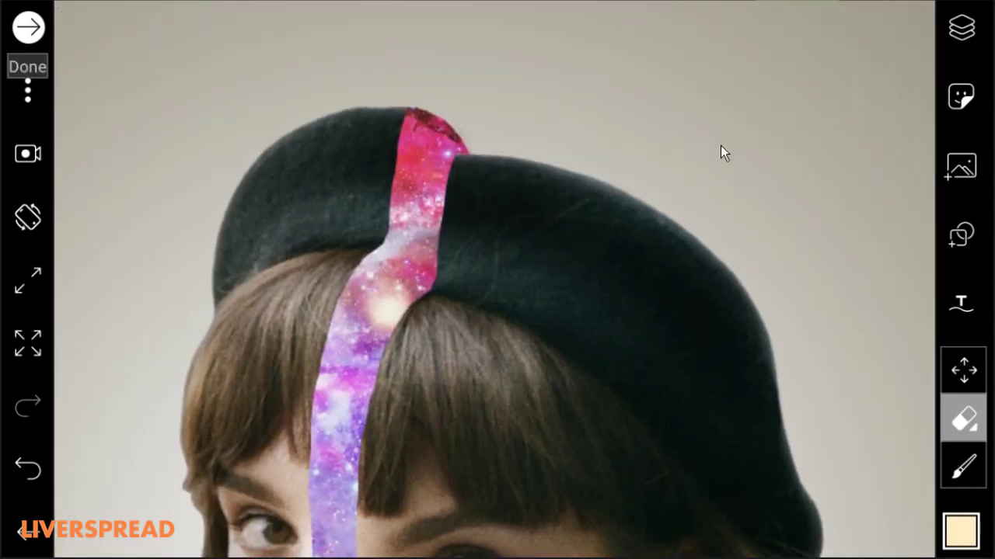
{"action": "left_click", "coordinate": [964, 469]}
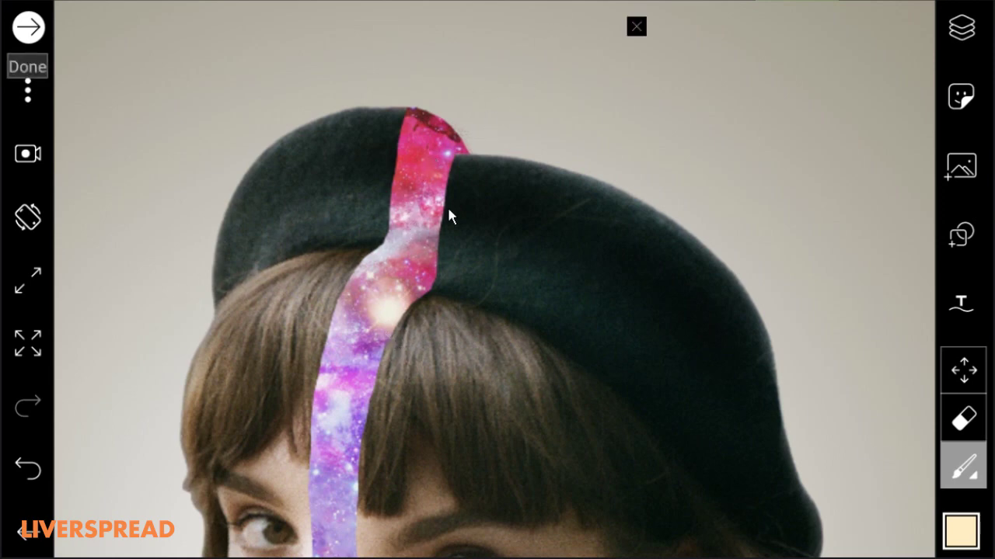
{"action": "left_click_drag", "start_coordinate": [447, 205], "coordinate": [528, 141]}
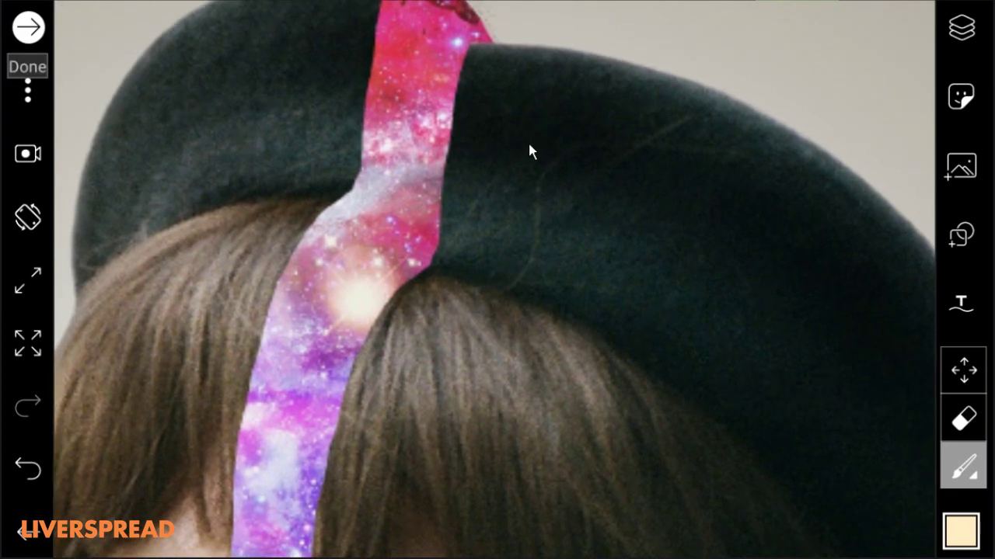
{"action": "left_click", "coordinate": [963, 468]}
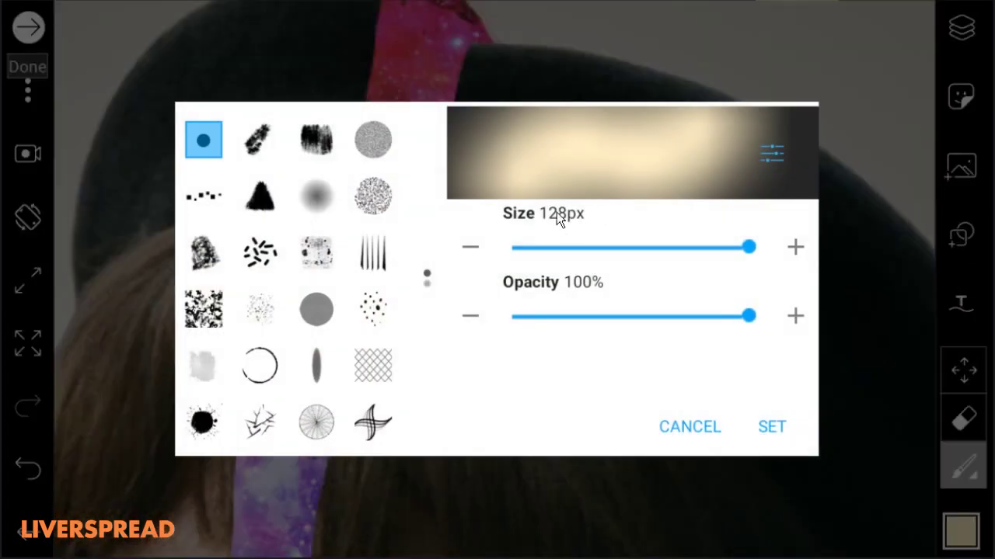
{"action": "left_click_drag", "start_coordinate": [639, 248], "coordinate": [546, 257]}
{"action": "mouse_move", "coordinate": [731, 255]}
{"action": "left_mouse_down"}
{"action": "mouse_move", "coordinate": [628, 264]}
{"action": "mouse_move", "coordinate": [746, 262]}
{"action": "left_mouse_up"}
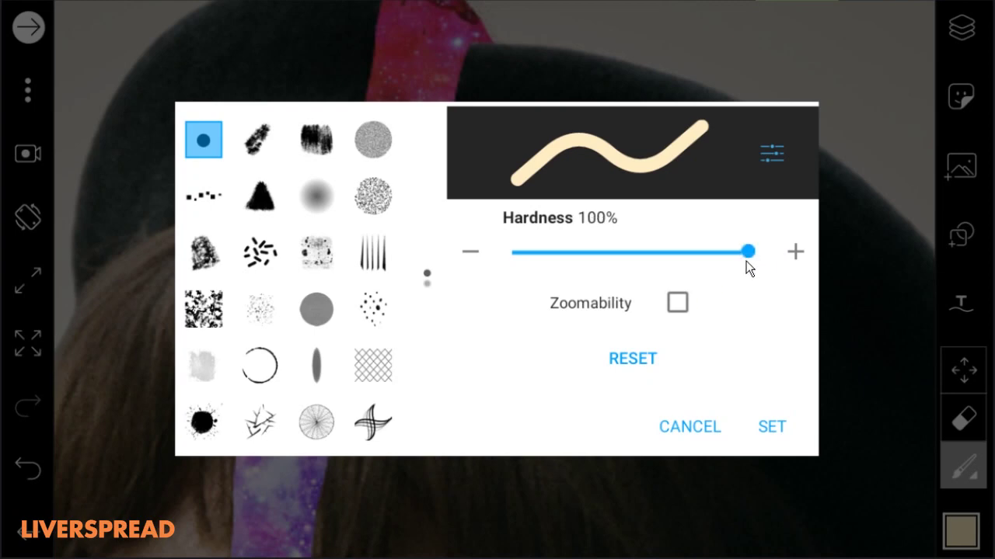
{"action": "left_click", "coordinate": [475, 256]}
{"action": "left_click", "coordinate": [476, 257]}
{"action": "left_click", "coordinate": [767, 422]}
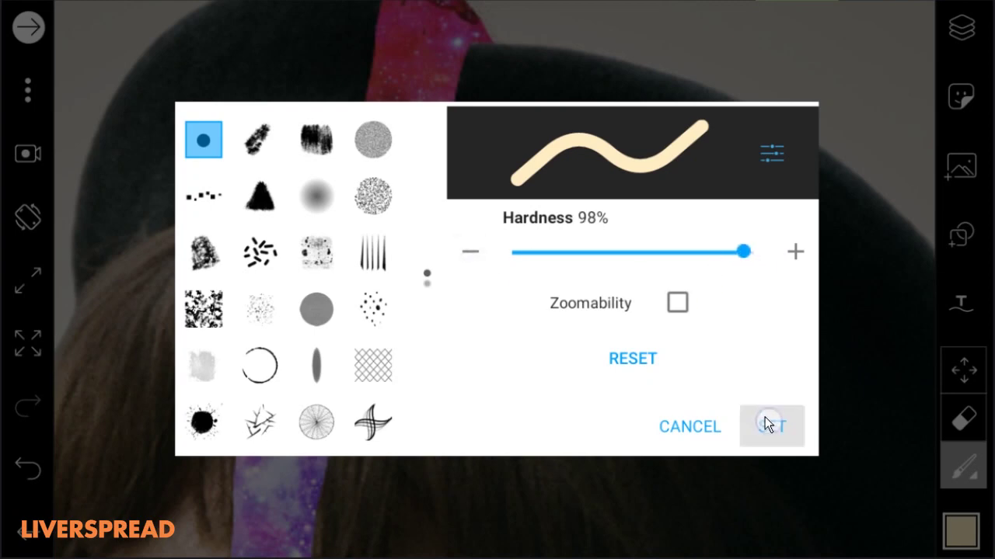
- Undo a test stroke painted across the beret and hair, and reduce the brush size to 9 px
{"action": "left_click_drag", "start_coordinate": [544, 109], "coordinate": [489, 350]}
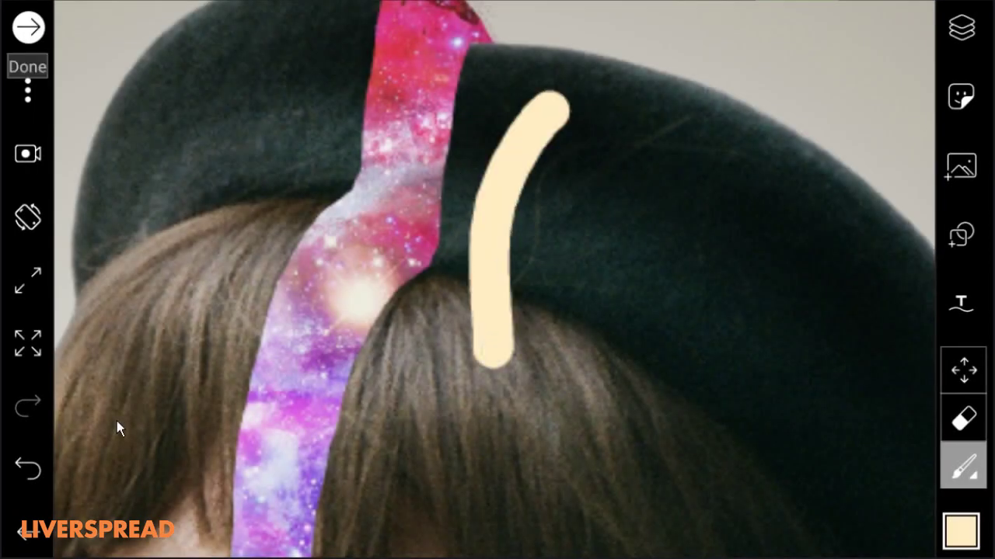
{"action": "left_click", "coordinate": [30, 470]}
{"action": "left_click", "coordinate": [971, 474]}
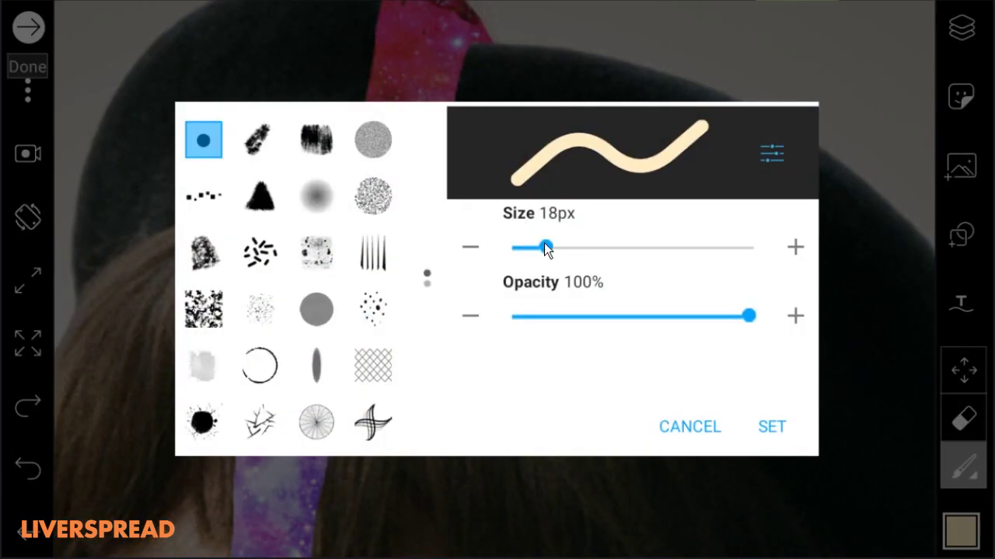
{"action": "left_click_drag", "start_coordinate": [546, 248], "coordinate": [529, 248]}
{"action": "left_click", "coordinate": [771, 424]}
- Lower the brush size slightly below 9 px, undoing the test strokes painted over the beret before and after the change
{"action": "left_click_drag", "start_coordinate": [637, 155], "coordinate": [489, 431]}
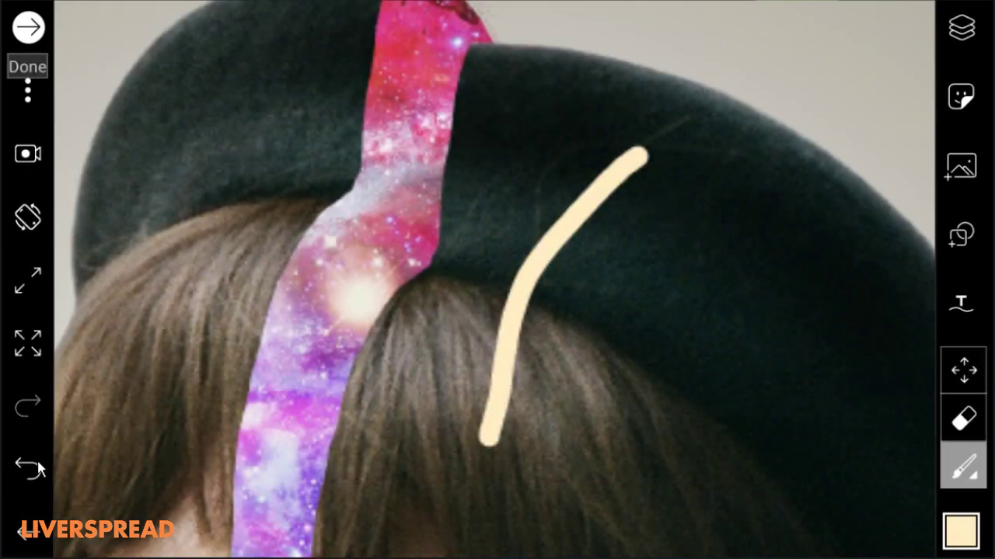
{"action": "left_click", "coordinate": [30, 470]}
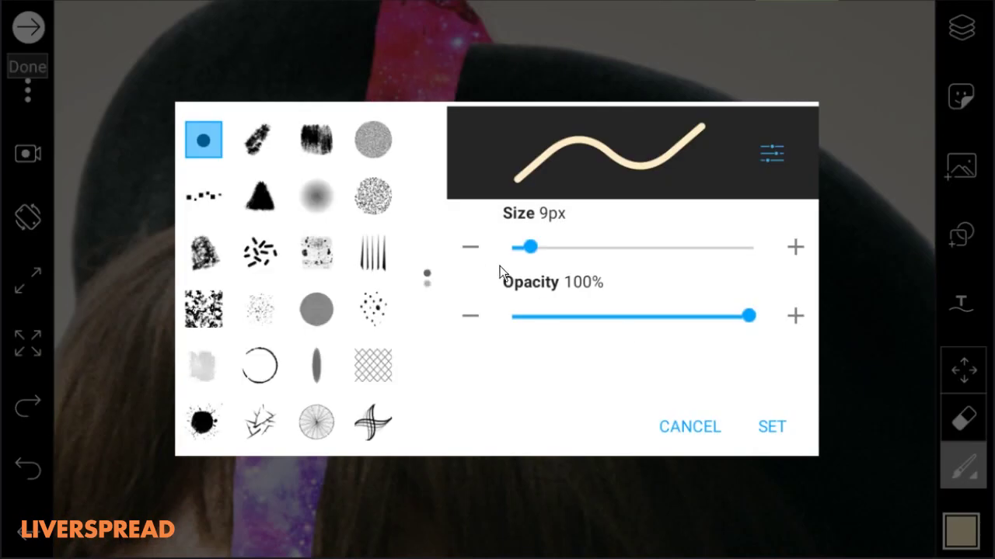
{"action": "left_click", "coordinate": [470, 247]}
{"action": "left_click", "coordinate": [769, 420]}
{"action": "left_click_drag", "start_coordinate": [613, 116], "coordinate": [509, 375]}
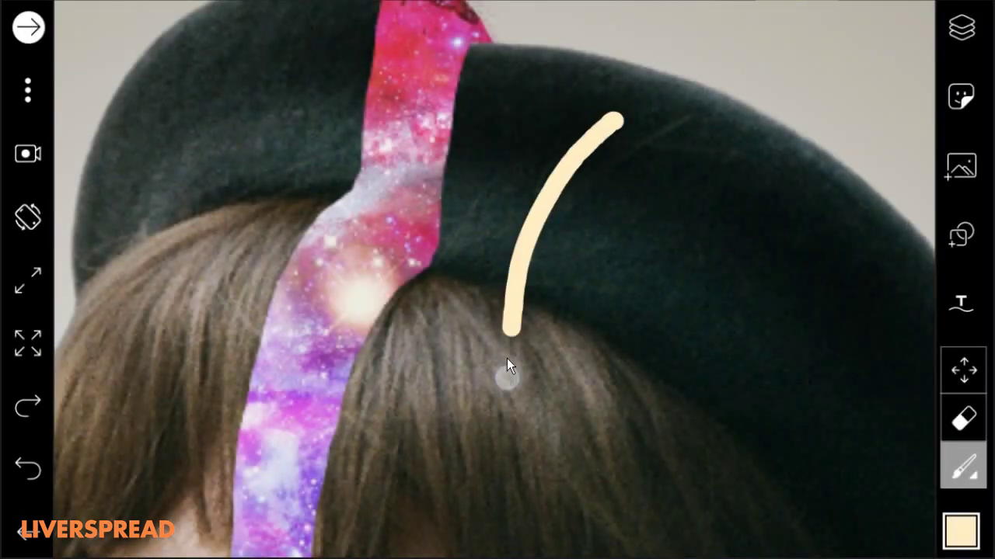
{"action": "left_click", "coordinate": [28, 470]}
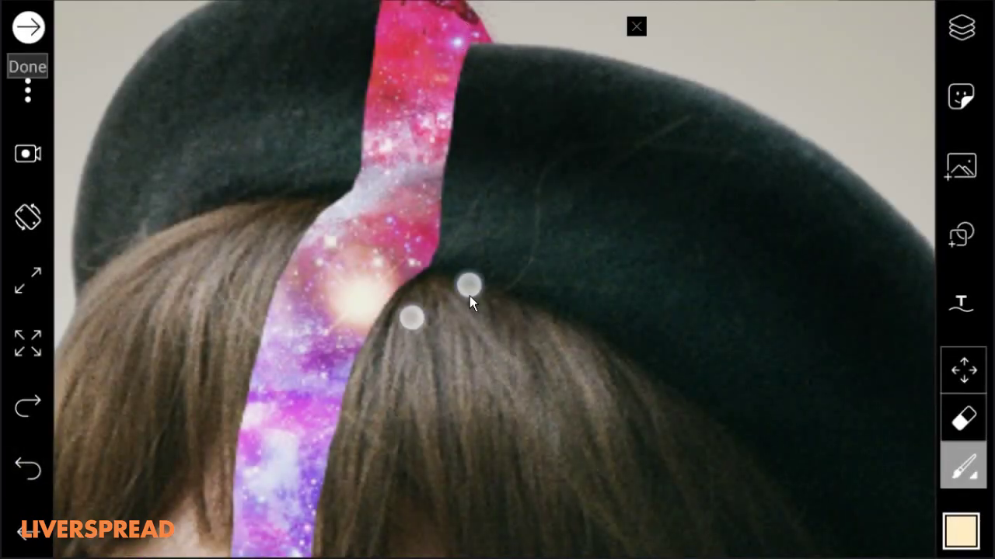
- Paint a cream line down the cut edge of the rear beret half, undoing the first try and redrawing it
{"action": "scroll", "coordinate": [441, 314], "scroll_direction": "down", "scroll_amount": 3}
{"action": "scroll", "coordinate": [501, 240], "scroll_direction": "up", "scroll_amount": 3}
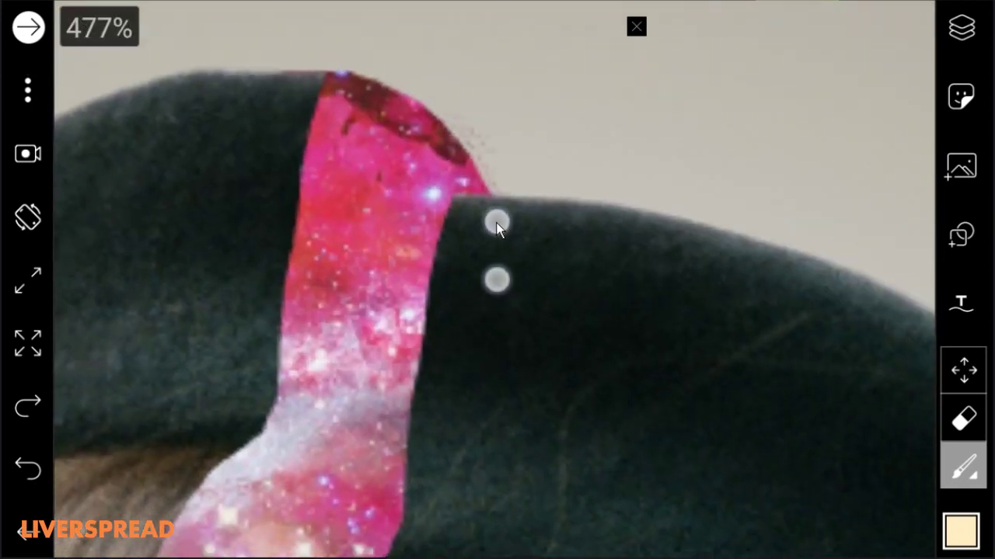
{"action": "mouse_move", "coordinate": [340, 86]}
{"action": "left_mouse_down"}
{"action": "mouse_move", "coordinate": [298, 250]}
{"action": "mouse_move", "coordinate": [272, 419]}
{"action": "left_mouse_up"}
{"action": "left_click", "coordinate": [28, 467]}
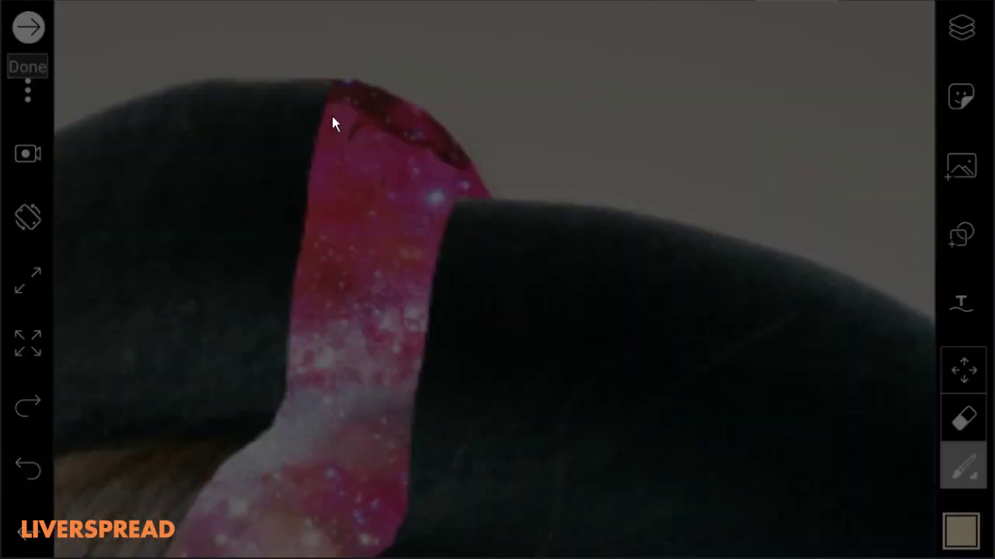
{"action": "mouse_move", "coordinate": [346, 85]}
{"action": "left_mouse_down"}
{"action": "mouse_move", "coordinate": [327, 124]}
{"action": "mouse_move", "coordinate": [268, 424]}
{"action": "left_mouse_up"}
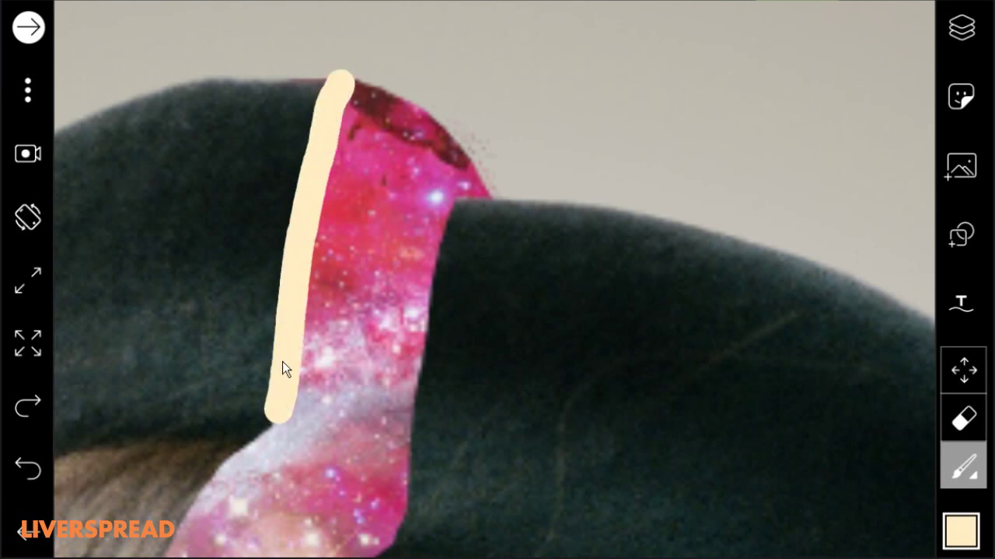
{"action": "mouse_move", "coordinate": [346, 86]}
{"action": "left_mouse_down"}
{"action": "mouse_move", "coordinate": [382, 102]}
{"action": "mouse_move", "coordinate": [354, 147]}
{"action": "left_mouse_up"}
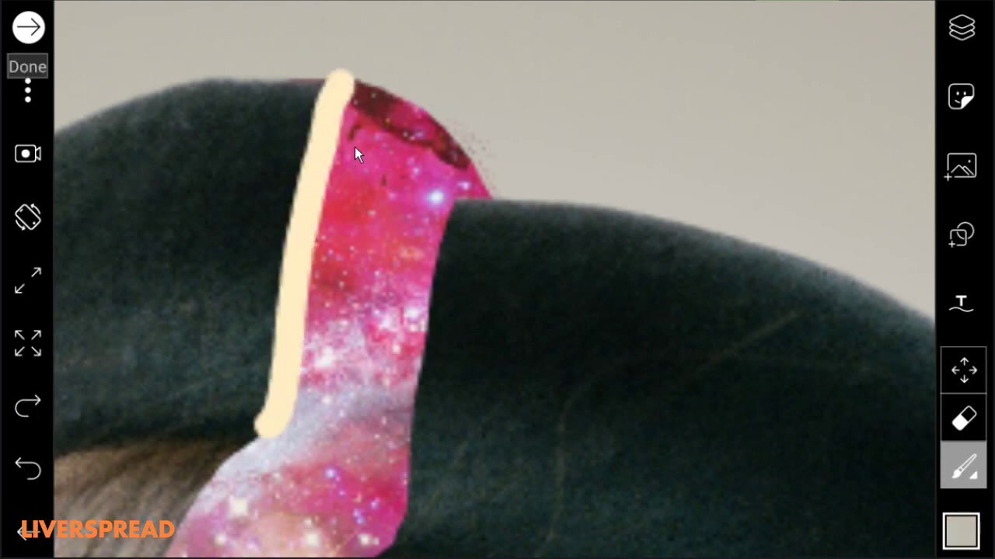
{"action": "left_click", "coordinate": [28, 467]}
{"action": "left_click", "coordinate": [28, 405]}
{"action": "left_click", "coordinate": [299, 228]}
{"action": "left_click", "coordinate": [28, 466]}
{"action": "mouse_move", "coordinate": [344, 112]}
{"action": "left_mouse_down"}
{"action": "mouse_move", "coordinate": [330, 186]}
{"action": "mouse_move", "coordinate": [315, 198]}
{"action": "mouse_move", "coordinate": [338, 192]}
{"action": "left_mouse_up"}
{"action": "left_click", "coordinate": [28, 467]}
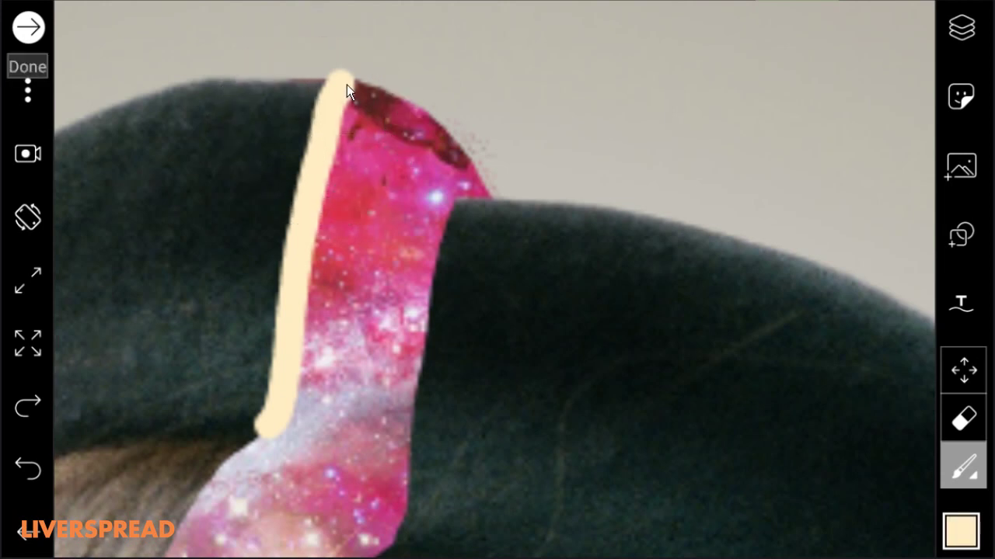
- Trace the galaxy's curved top edge in cream and continue the outline down the rear half's hair
{"action": "mouse_move", "coordinate": [347, 85]}
{"action": "left_mouse_down"}
{"action": "mouse_move", "coordinate": [459, 144]}
{"action": "mouse_move", "coordinate": [502, 223]}
{"action": "left_mouse_up"}
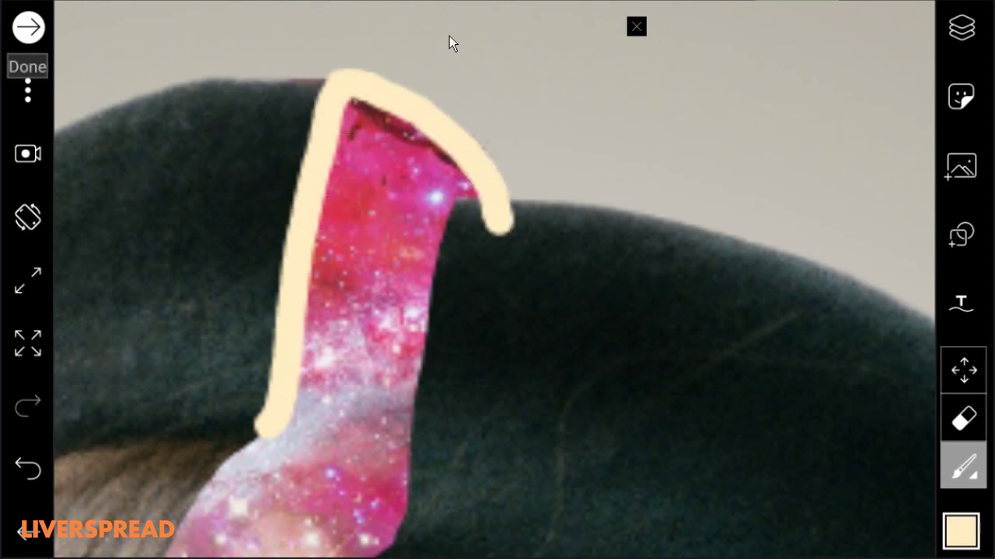
{"action": "mouse_move", "coordinate": [337, 475]}
{"action": "left_mouse_down"}
{"action": "mouse_move", "coordinate": [381, 321]}
{"action": "mouse_move", "coordinate": [470, 138]}
{"action": "left_mouse_up"}
{"action": "mouse_move", "coordinate": [399, 91]}
{"action": "left_mouse_down"}
{"action": "mouse_move", "coordinate": [301, 201]}
{"action": "mouse_move", "coordinate": [245, 413]}
{"action": "mouse_move", "coordinate": [240, 491]}
{"action": "left_mouse_up"}
{"action": "mouse_move", "coordinate": [304, 486]}
{"action": "left_mouse_down"}
{"action": "mouse_move", "coordinate": [414, 153]}
{"action": "mouse_move", "coordinate": [446, 8]}
{"action": "left_mouse_up"}
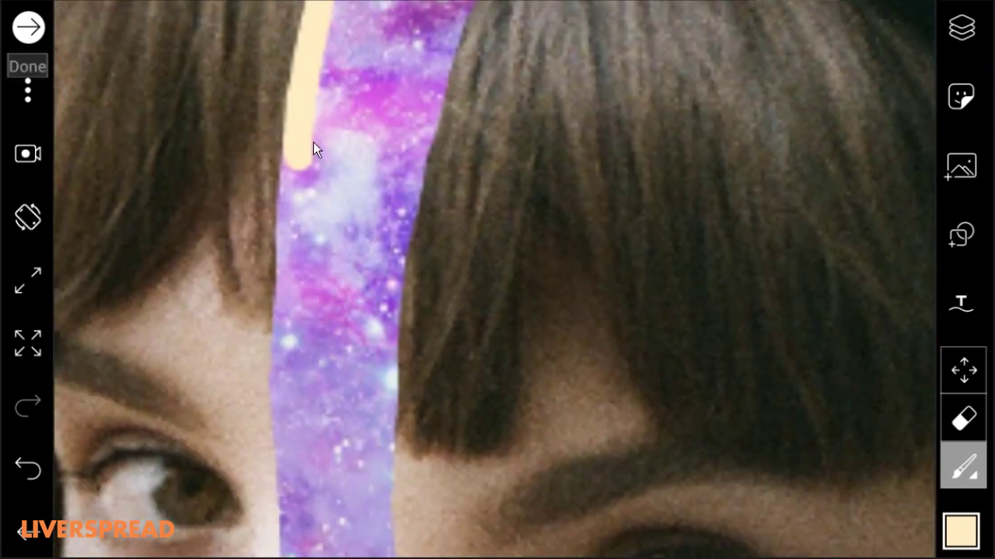
- Extend the cream outline down the rear half's fringe and face edge, curving it around the tip of the nose
{"action": "left_click_drag", "start_coordinate": [297, 161], "coordinate": [279, 499]}
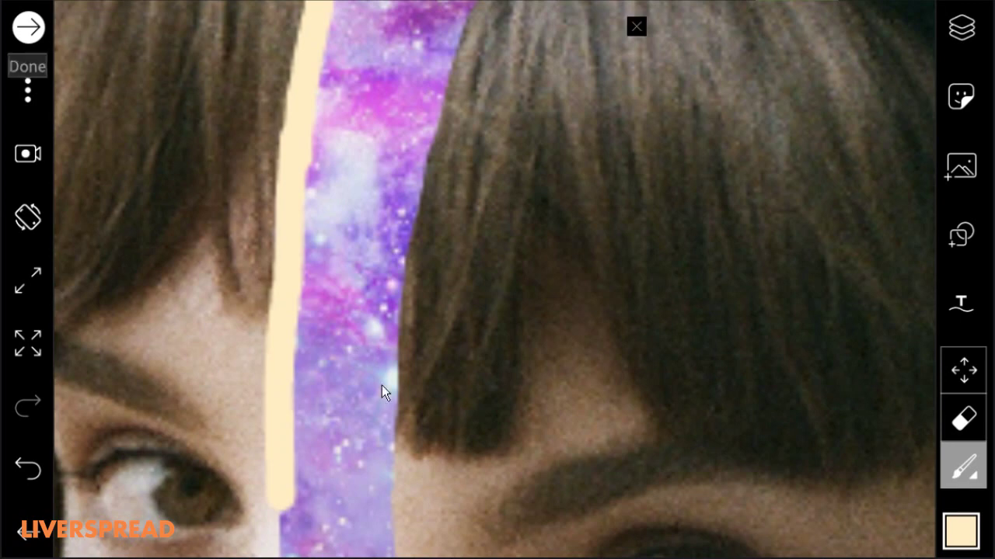
{"action": "left_click_drag", "start_coordinate": [335, 454], "coordinate": [401, 124]}
{"action": "left_click_drag", "start_coordinate": [283, 163], "coordinate": [271, 348]}
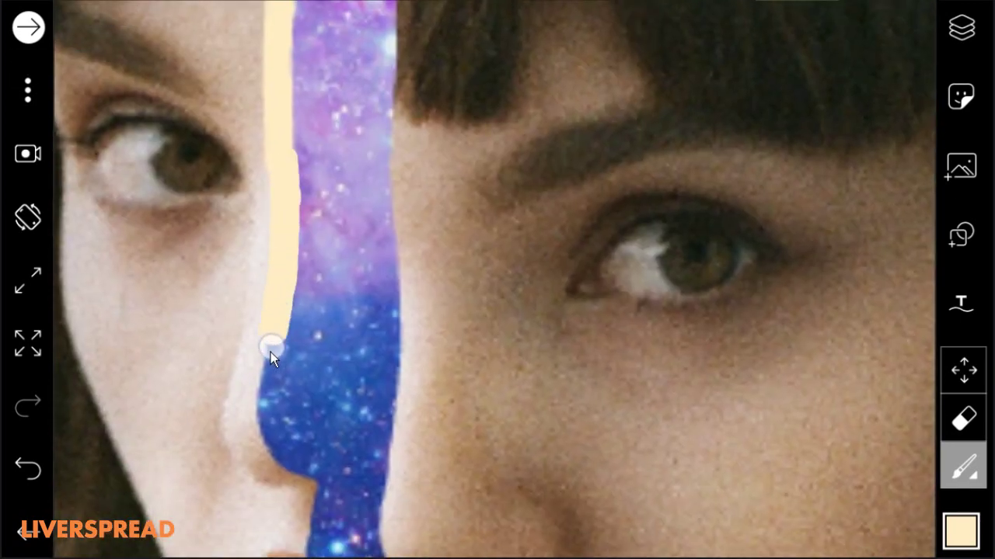
{"action": "left_click_drag", "start_coordinate": [282, 459], "coordinate": [314, 478]}
- Continue the cream outline along the rear half's lips and chin, ending it across the front half's chin
{"action": "scroll", "coordinate": [415, 346], "scroll_direction": "down", "scroll_amount": 3}
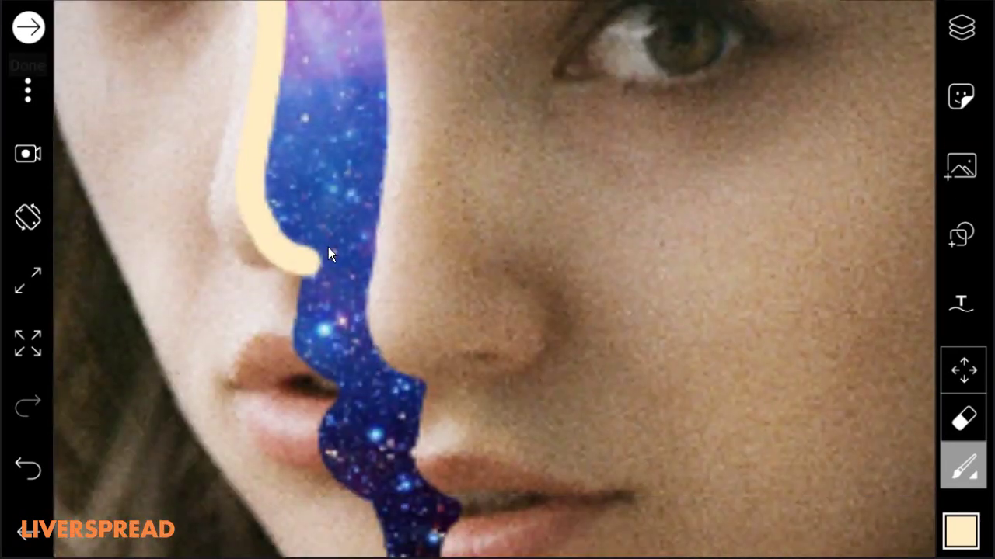
{"action": "mouse_move", "coordinate": [302, 314]}
{"action": "left_mouse_down"}
{"action": "mouse_move", "coordinate": [300, 338]}
{"action": "mouse_move", "coordinate": [344, 392]}
{"action": "left_mouse_up"}
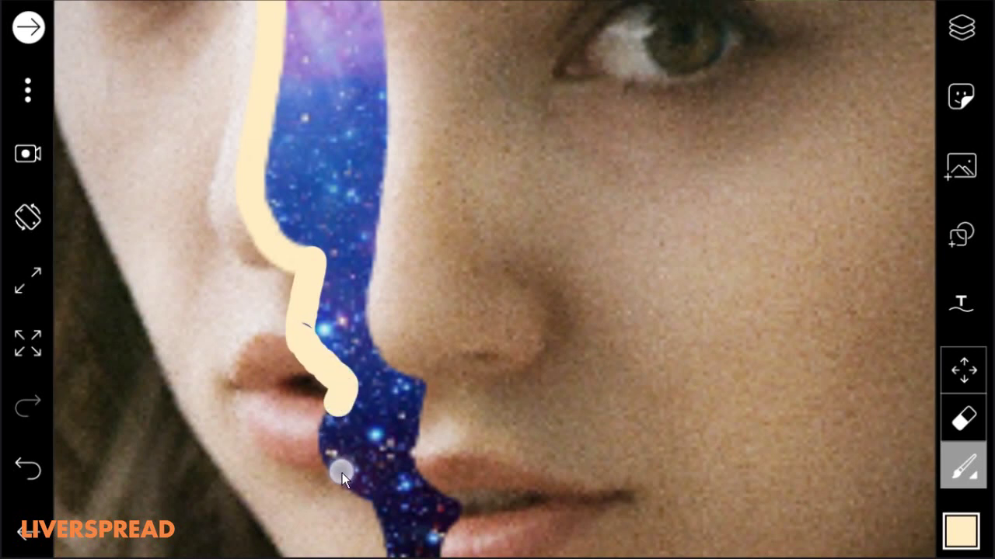
{"action": "left_click_drag", "start_coordinate": [342, 473], "coordinate": [333, 497]}
{"action": "scroll", "coordinate": [440, 318], "scroll_direction": "down", "scroll_amount": 5}
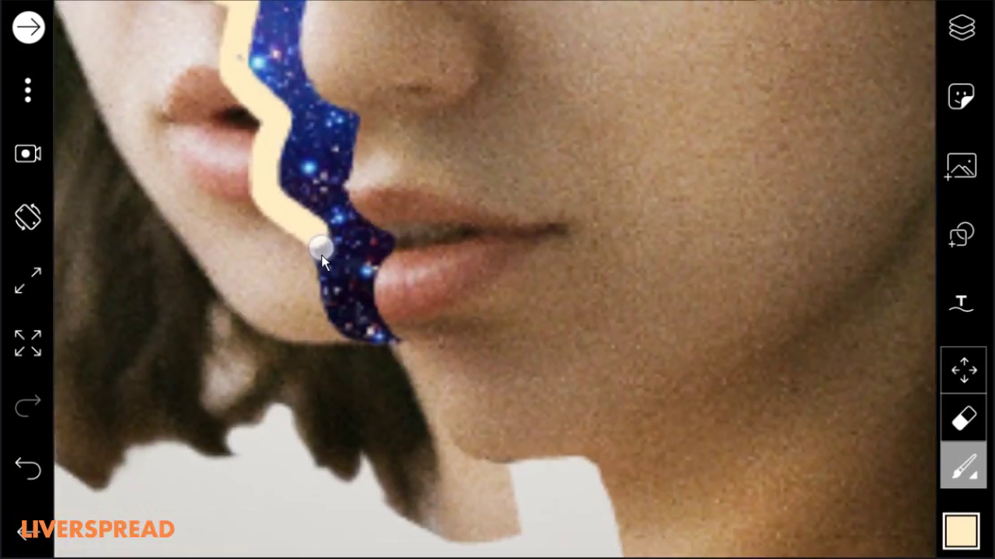
{"action": "mouse_move", "coordinate": [323, 261]}
{"action": "left_mouse_down"}
{"action": "mouse_move", "coordinate": [330, 300]}
{"action": "mouse_move", "coordinate": [353, 328]}
{"action": "left_mouse_up"}
{"action": "left_click_drag", "start_coordinate": [434, 332], "coordinate": [448, 331]}
- Move the cream outline layer beneath both head halves, directly above the galaxy layer, and show the whole image
{"action": "left_click", "coordinate": [962, 27]}
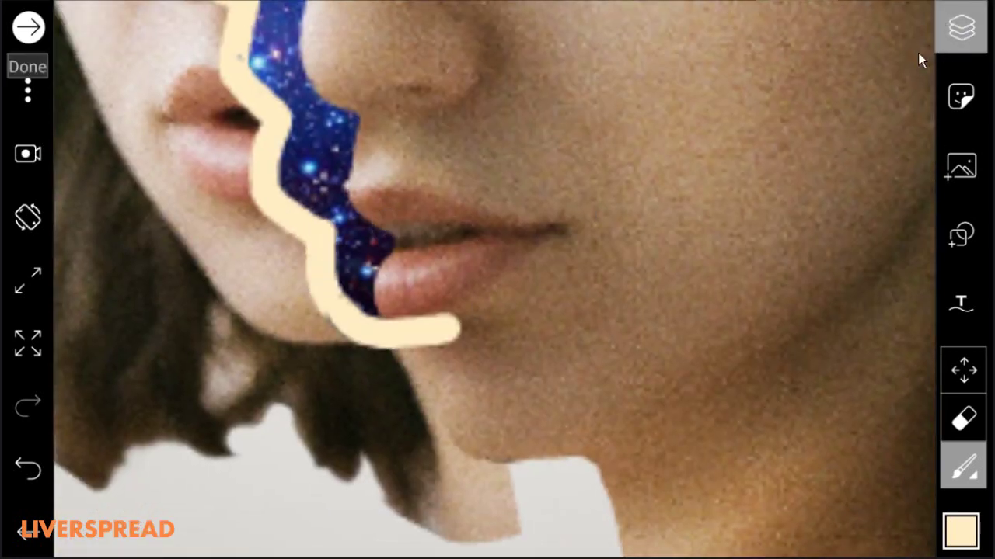
{"action": "mouse_move", "coordinate": [830, 116]}
{"action": "left_mouse_down"}
{"action": "mouse_move", "coordinate": [804, 326]}
{"action": "mouse_move", "coordinate": [809, 233]}
{"action": "left_mouse_up"}
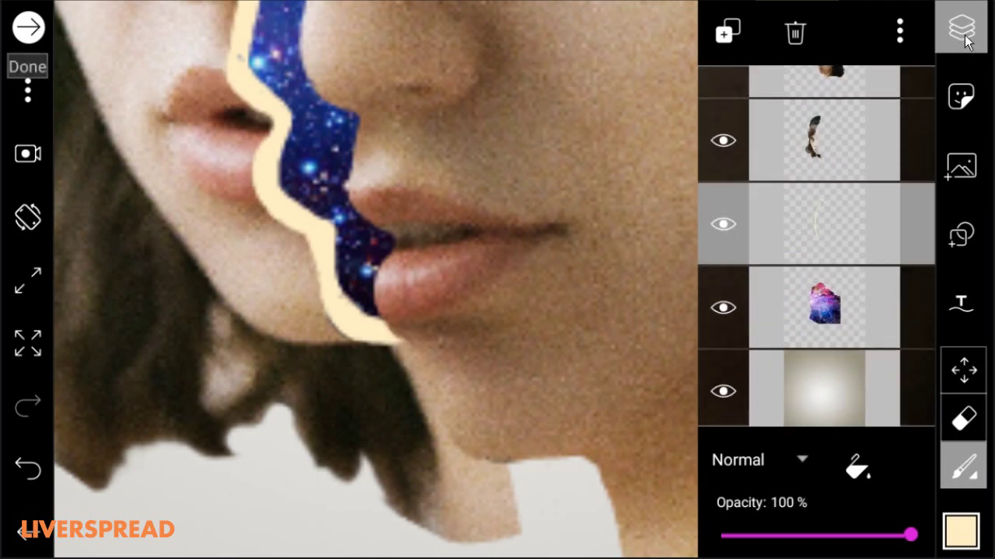
{"action": "left_click", "coordinate": [962, 27]}
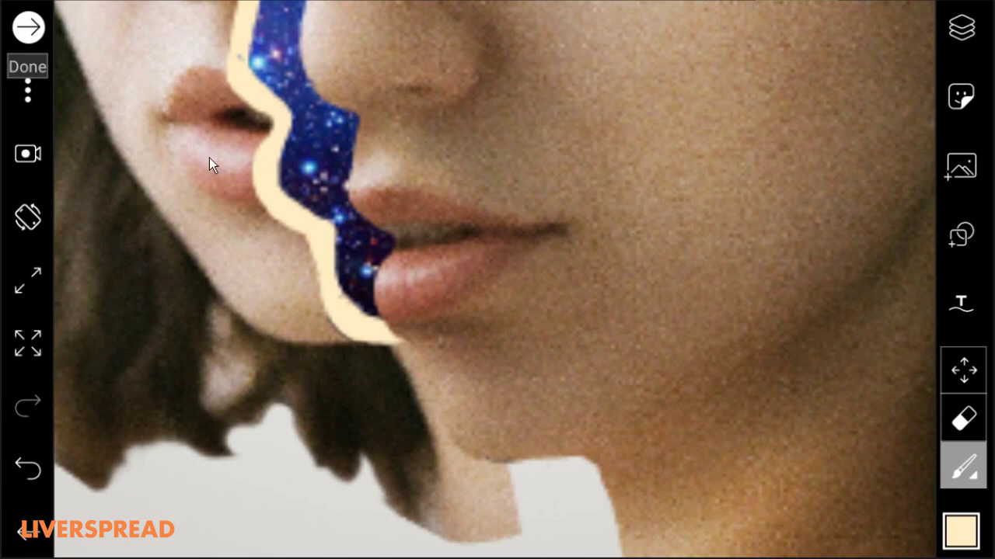
{"action": "left_click", "coordinate": [39, 282]}
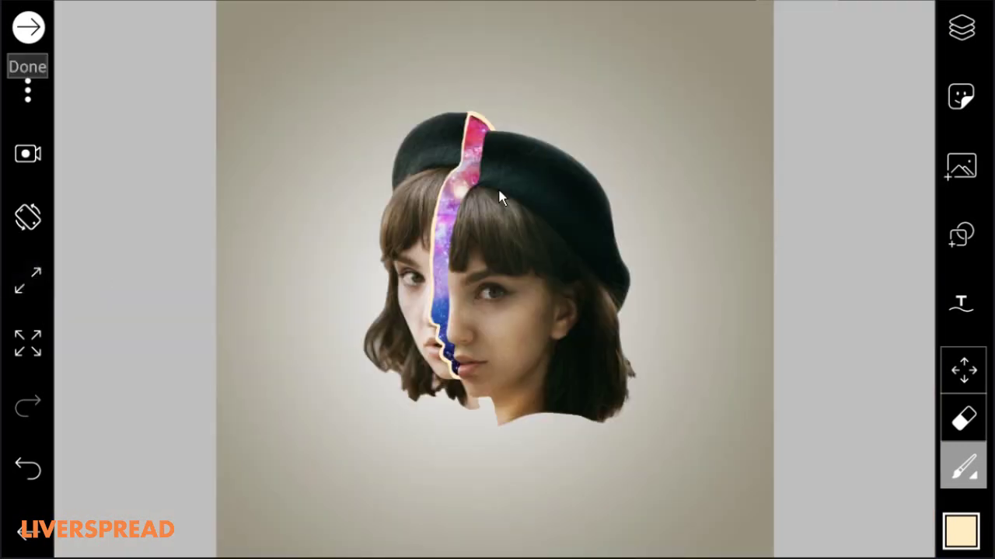
- Select the visible right head half layer and move it below the left head half layer
{"action": "left_click", "coordinate": [963, 31]}
{"action": "left_click_drag", "start_coordinate": [868, 187], "coordinate": [882, 234]}
{"action": "left_click_drag", "start_coordinate": [919, 86], "coordinate": [873, 246]}
{"action": "left_click", "coordinate": [851, 170]}
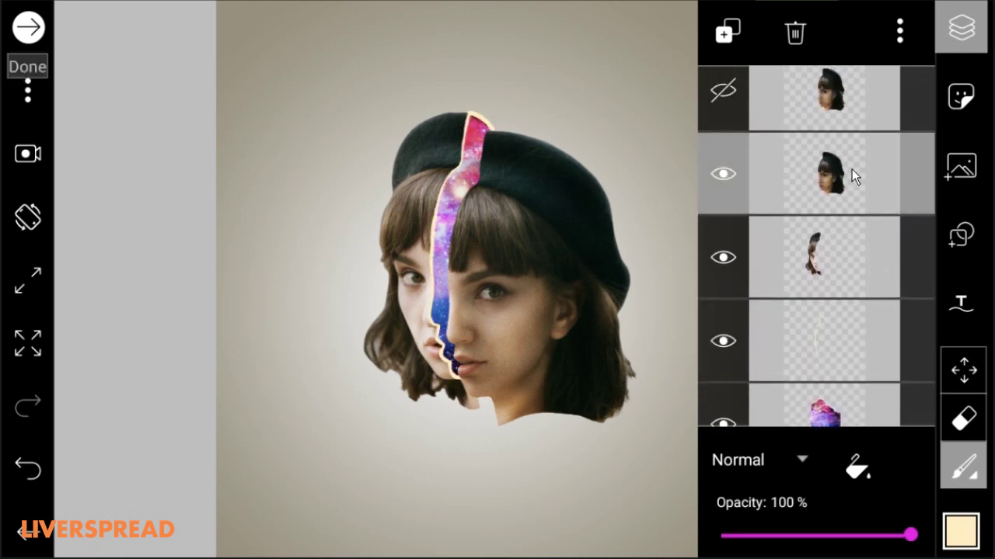
{"action": "left_click_drag", "start_coordinate": [861, 178], "coordinate": [839, 275]}
- Hide the left head half, the galaxy and the background layers
{"action": "left_click", "coordinate": [723, 172]}
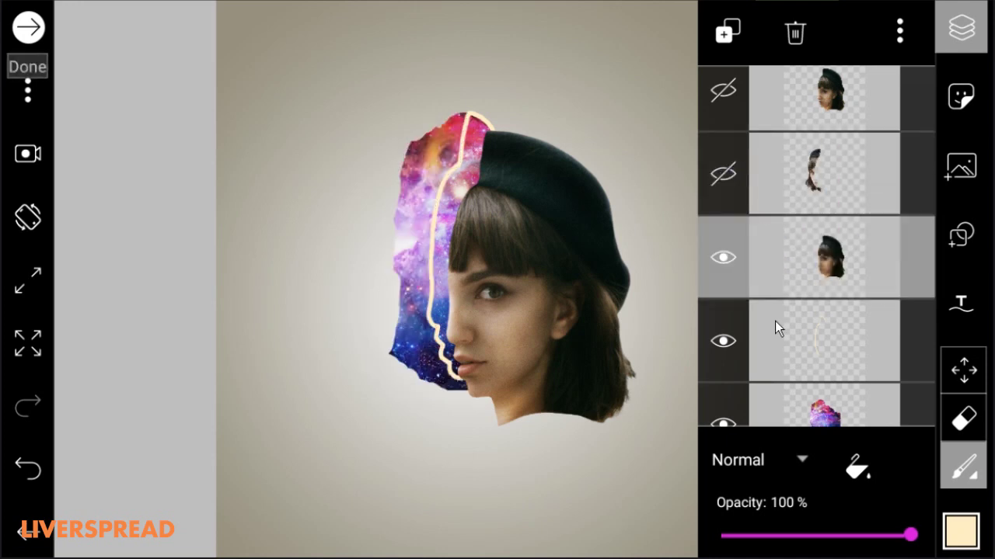
{"action": "left_click", "coordinate": [722, 421]}
{"action": "mouse_move", "coordinate": [910, 327]}
{"action": "left_mouse_down"}
{"action": "mouse_move", "coordinate": [905, 232]}
{"action": "mouse_move", "coordinate": [904, 329]}
{"action": "left_mouse_up"}
{"action": "left_click", "coordinate": [722, 386]}
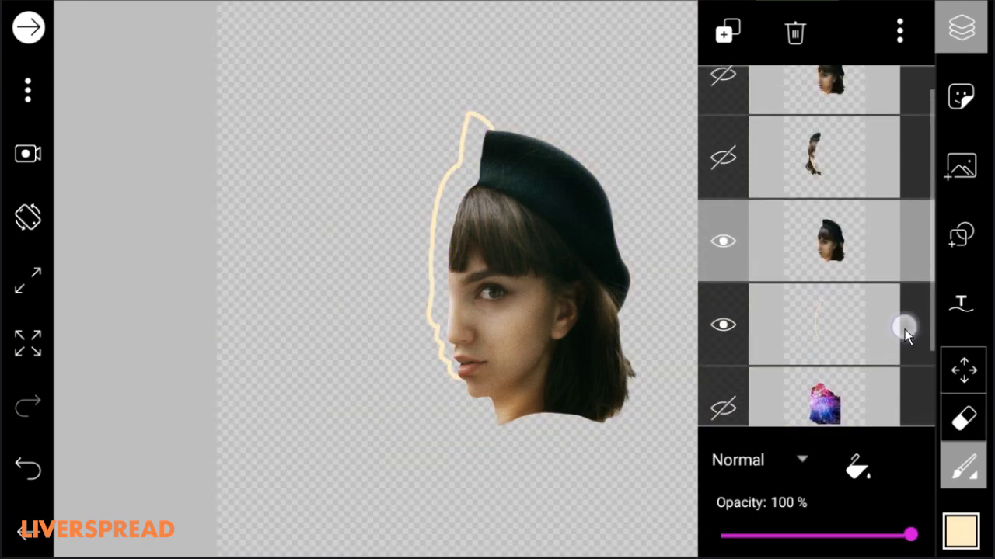
- Hide the cream outline and use Transform to shift the visible right head half up and to the left
{"action": "left_click", "coordinate": [900, 31]}
{"action": "left_click", "coordinate": [855, 89]}
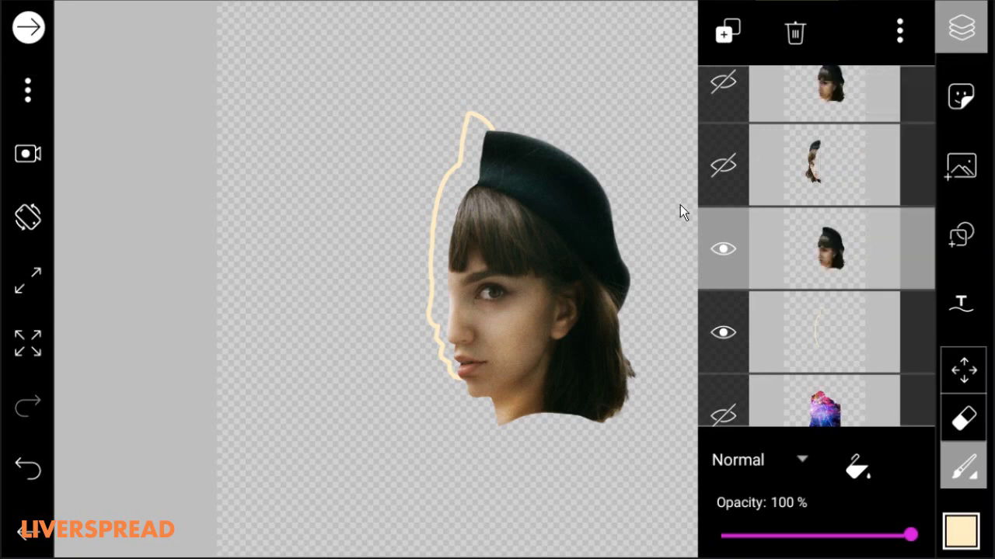
{"action": "left_click_drag", "start_coordinate": [593, 302], "coordinate": [536, 260]}
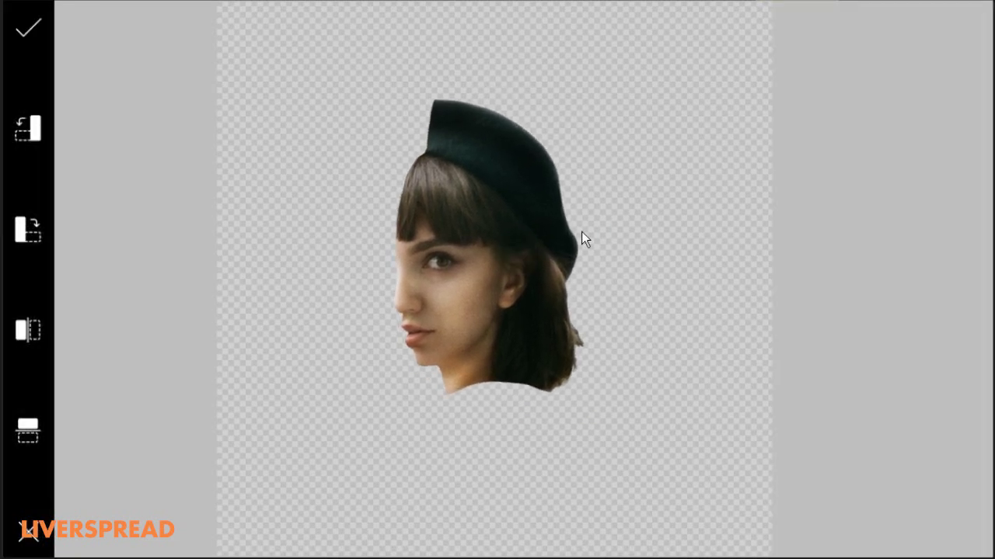
{"action": "left_click", "coordinate": [30, 29]}
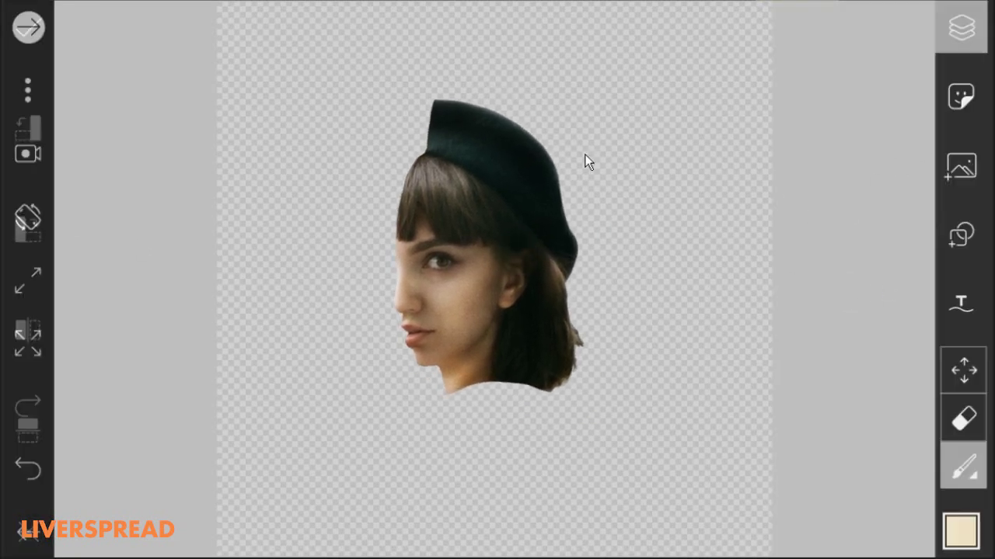
- Set the shifted head half's blend mode to Multiply over the visible cream outline, checking it against the left head half
{"action": "left_click", "coordinate": [770, 466]}
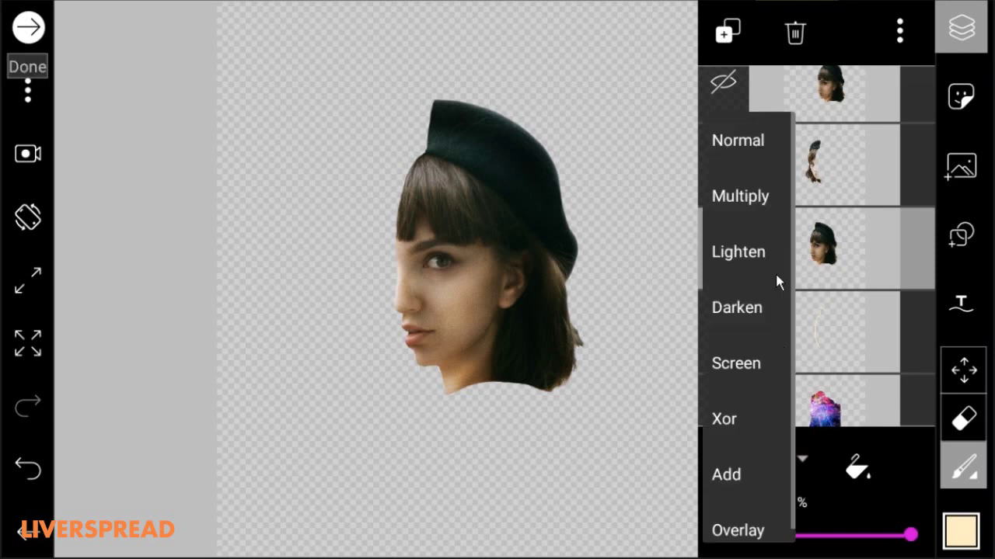
{"action": "left_click", "coordinate": [753, 196]}
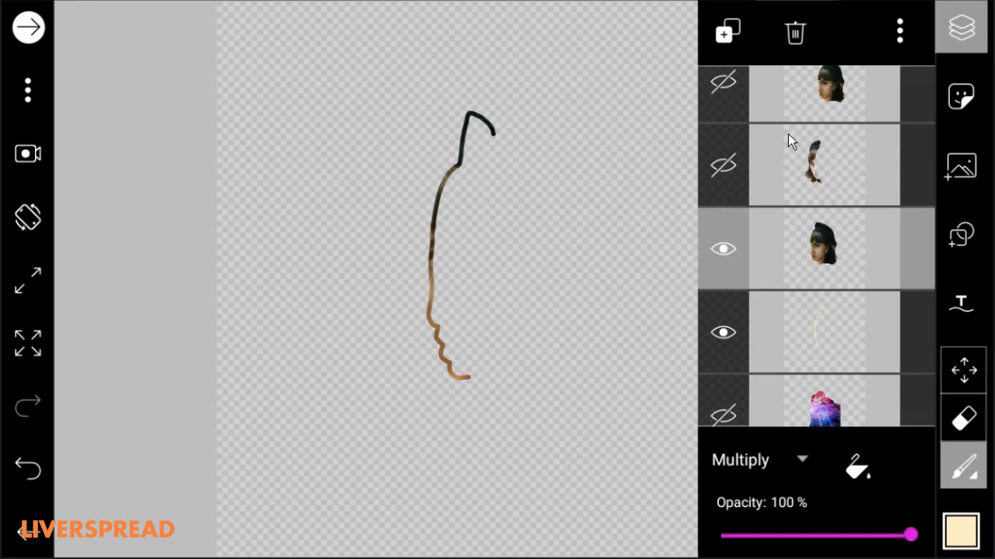
{"action": "left_click", "coordinate": [724, 165]}
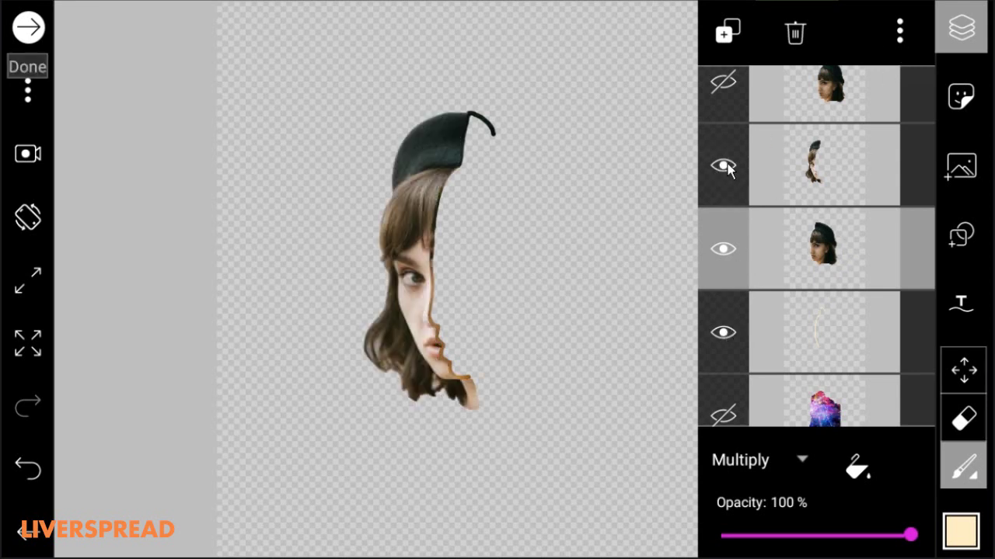
{"action": "left_click", "coordinate": [724, 165]}
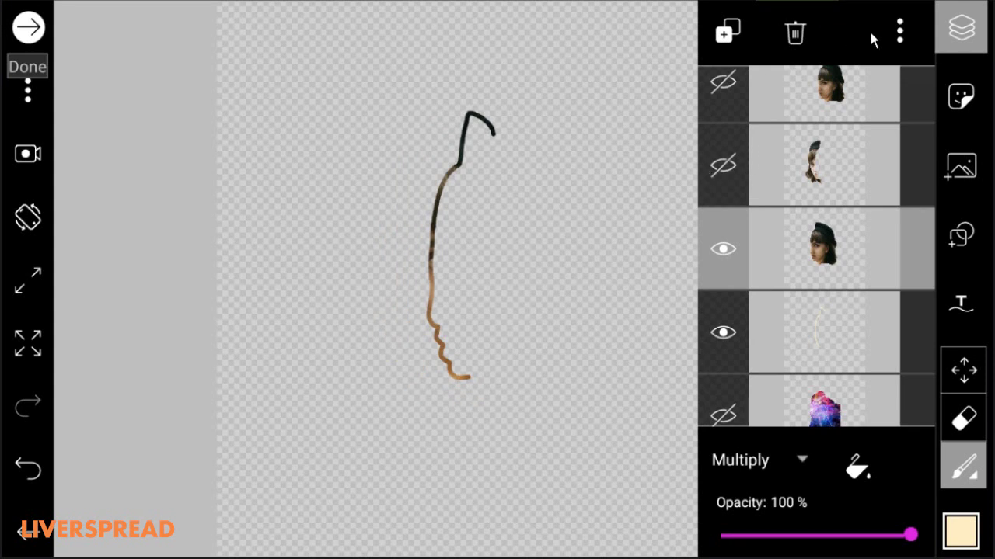
{"action": "left_click", "coordinate": [961, 28]}
{"action": "scroll", "coordinate": [526, 164], "scroll_direction": "up", "scroll_amount": 3}
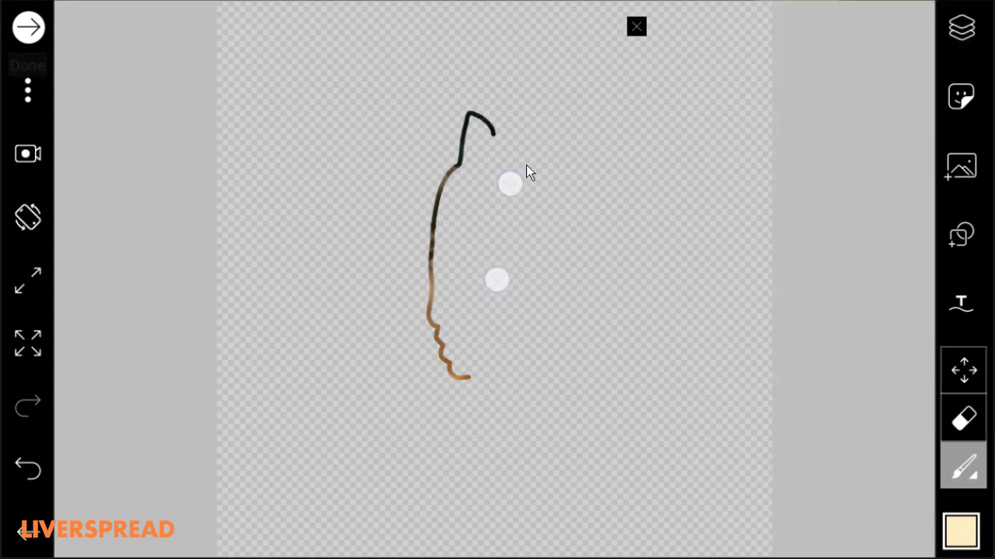
{"action": "left_click_drag", "start_coordinate": [455, 34], "coordinate": [425, 276]}
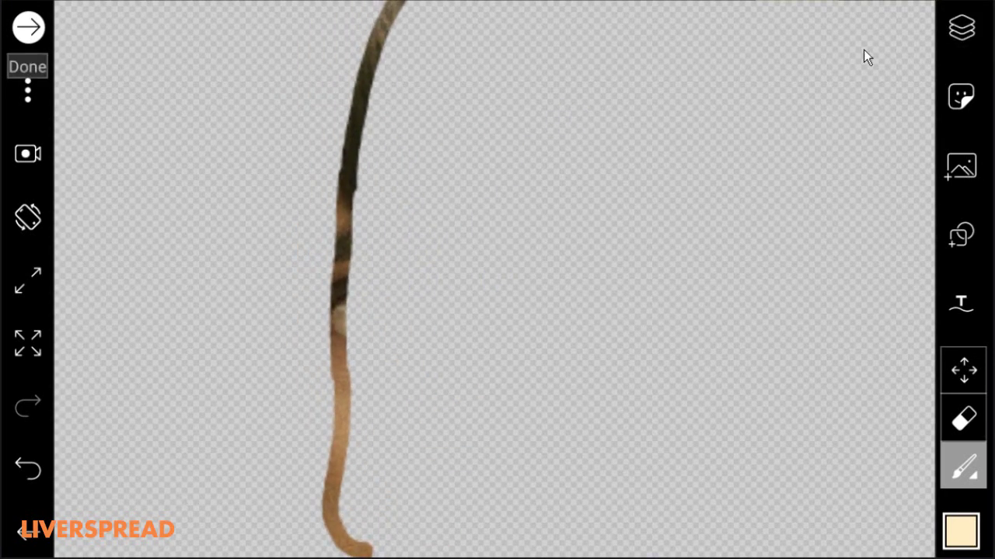
{"action": "left_click", "coordinate": [961, 28]}
{"action": "left_click", "coordinate": [899, 31]}
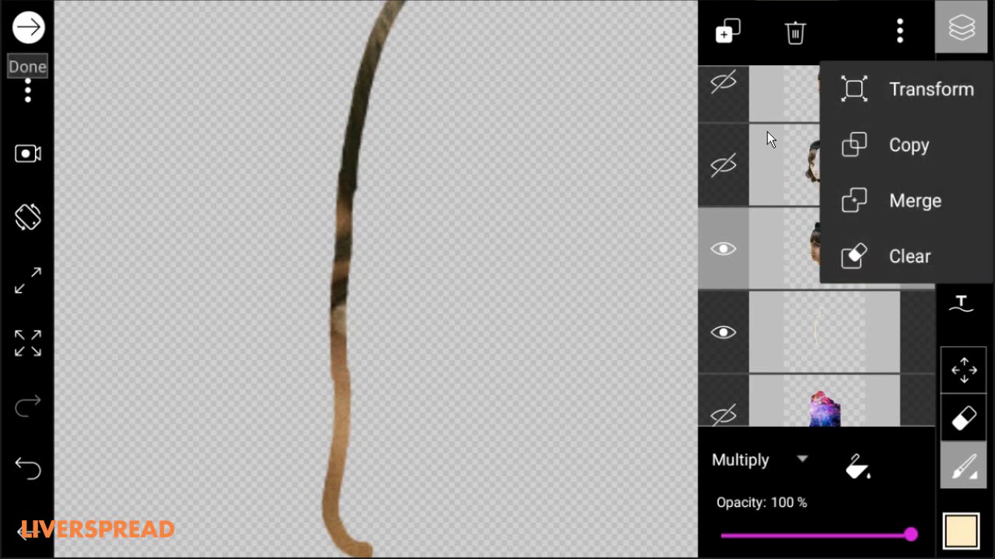
{"action": "left_click", "coordinate": [916, 88]}
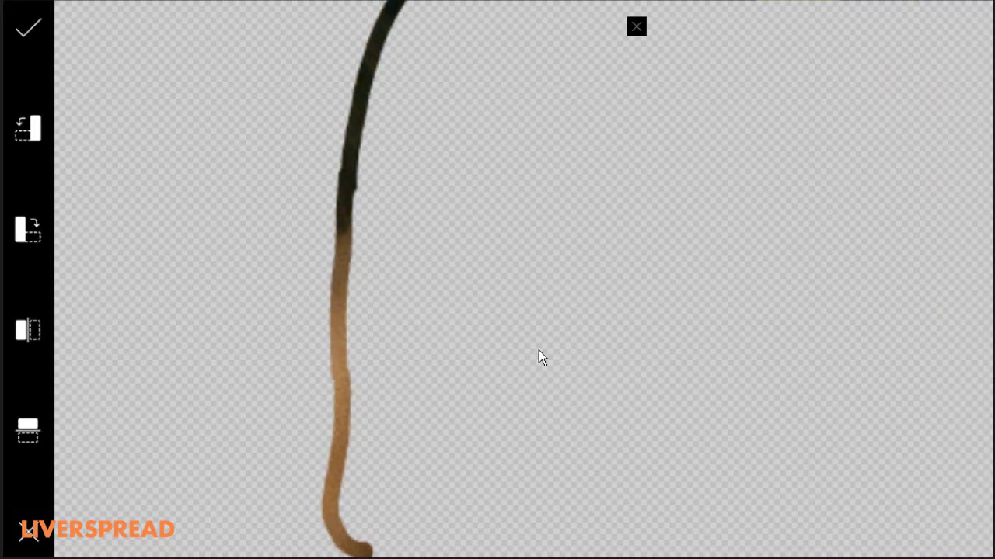
{"action": "left_click_drag", "start_coordinate": [562, 263], "coordinate": [523, 253]}
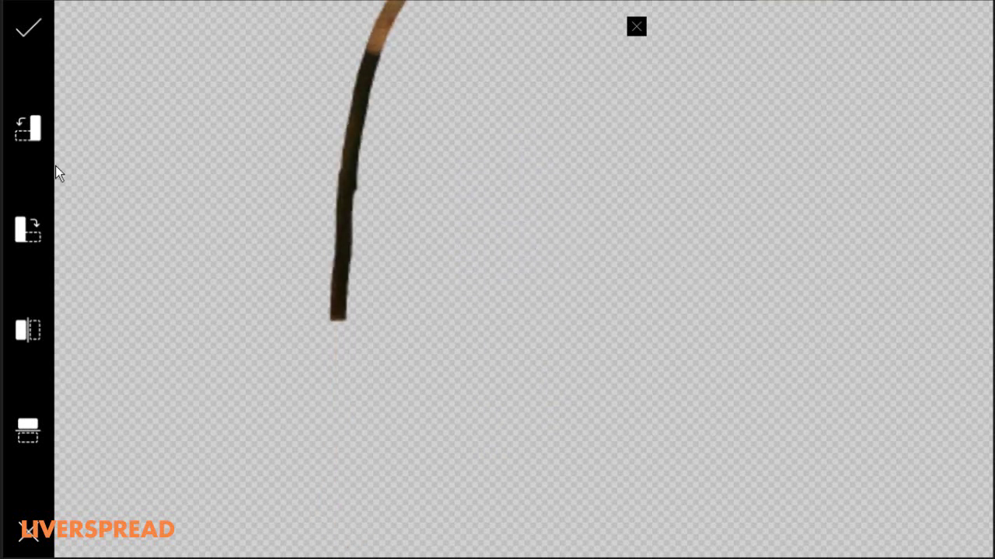
{"action": "left_click", "coordinate": [28, 529]}
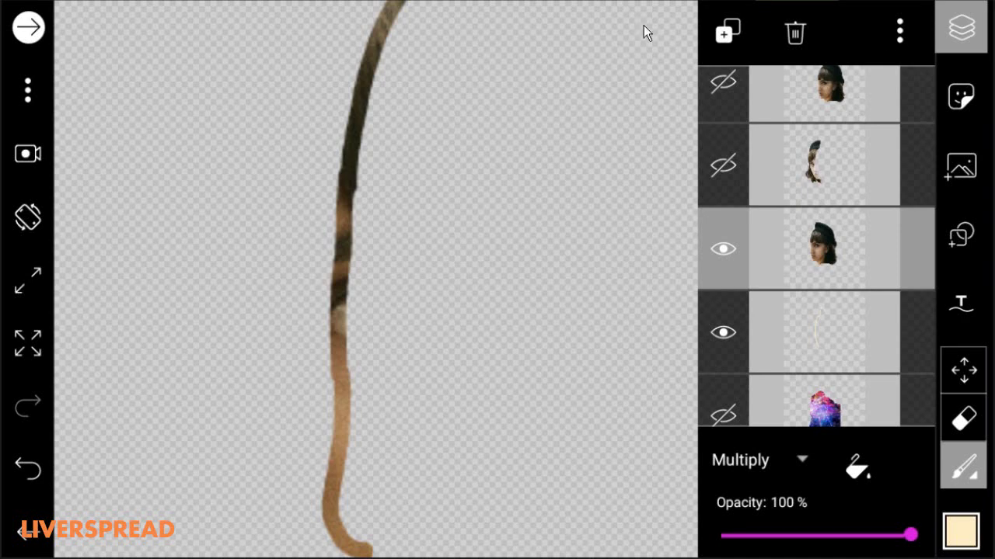
- Use Transform to shift the Multiply head layer slightly to the left over the outline, and check it against the left head half
{"action": "left_click", "coordinate": [897, 29]}
{"action": "left_click", "coordinate": [871, 87]}
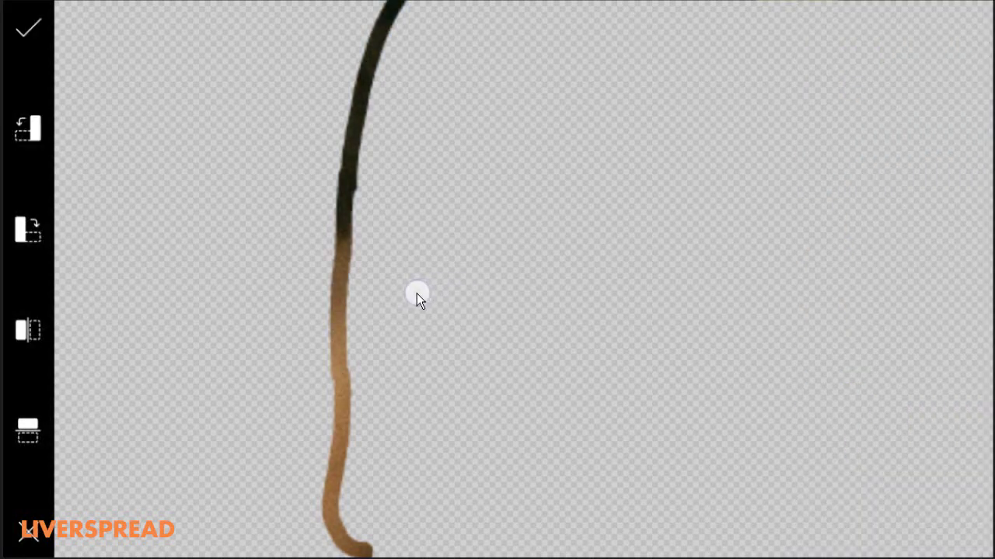
{"action": "left_click", "coordinate": [28, 31]}
{"action": "left_click", "coordinate": [34, 284]}
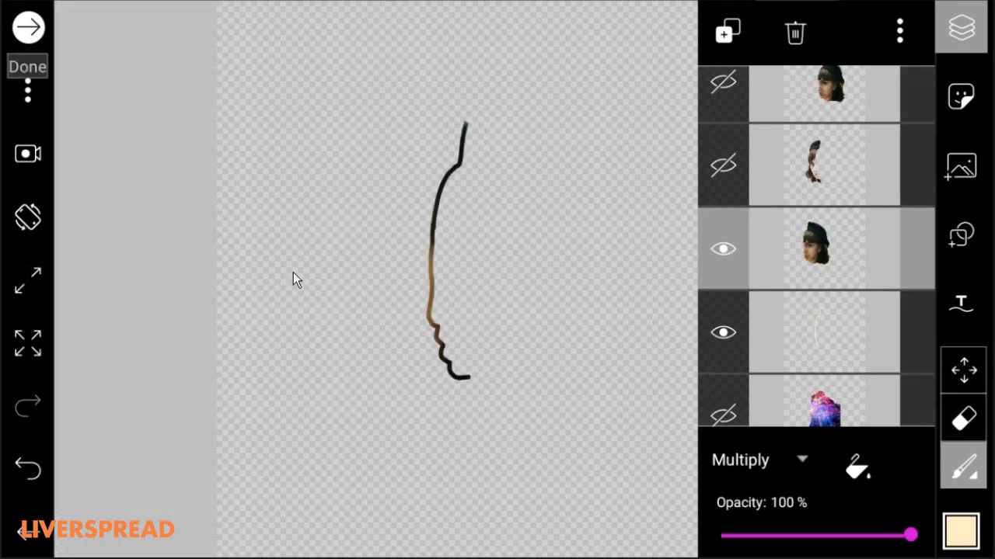
{"action": "left_click", "coordinate": [726, 166]}
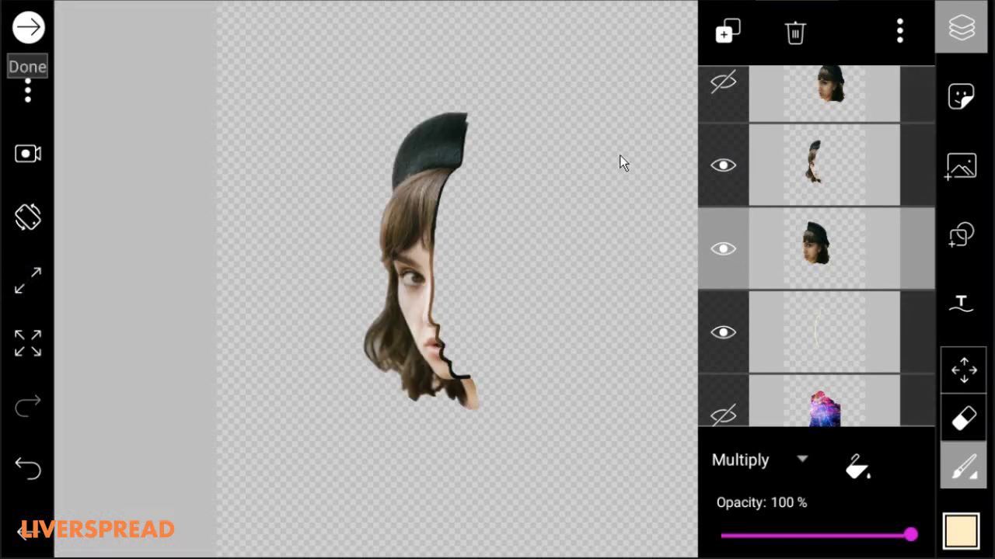
{"action": "left_click", "coordinate": [723, 165]}
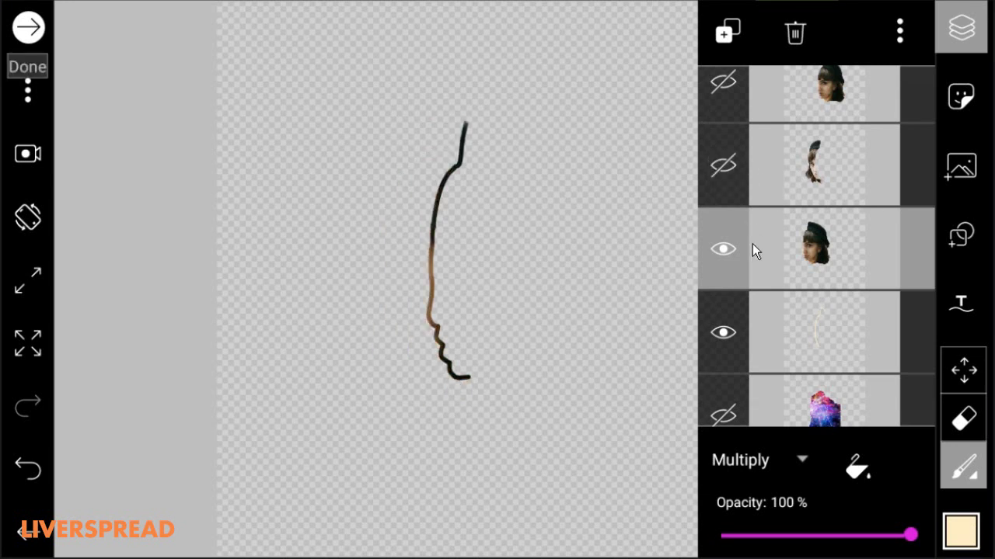
- Duplicate the Multiply head layer and place the copy directly above the original, below the left head half layer
{"action": "left_click", "coordinate": [722, 333]}
{"action": "left_click", "coordinate": [723, 333]}
{"action": "left_click", "coordinate": [900, 33]}
{"action": "left_click", "coordinate": [877, 144]}
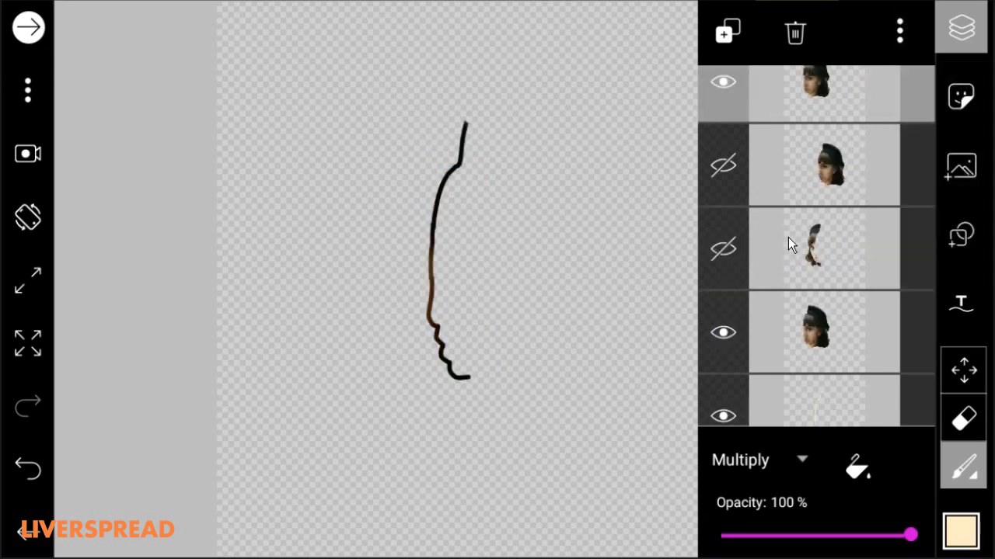
{"action": "left_click_drag", "start_coordinate": [816, 97], "coordinate": [755, 272]}
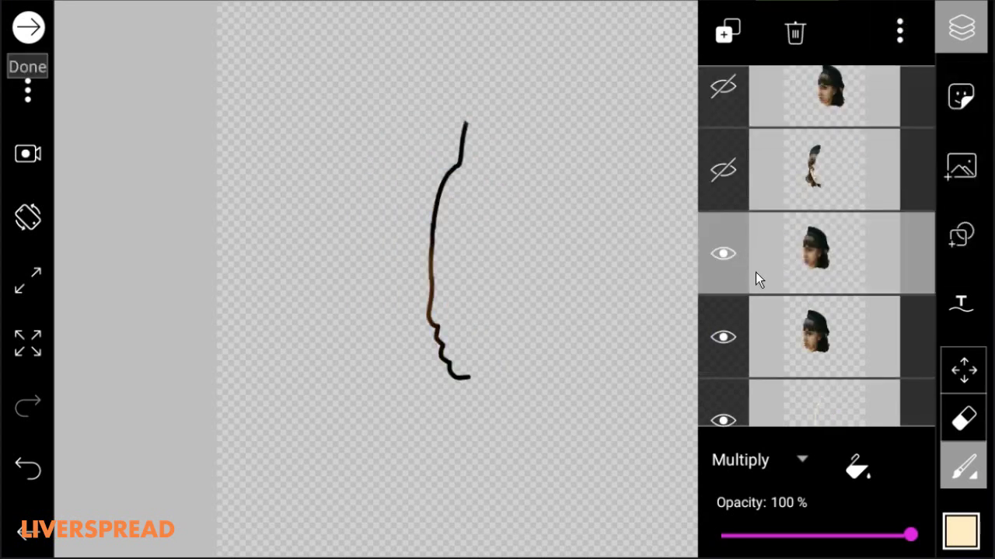
{"action": "left_click", "coordinate": [894, 32]}
{"action": "left_click", "coordinate": [851, 87]}
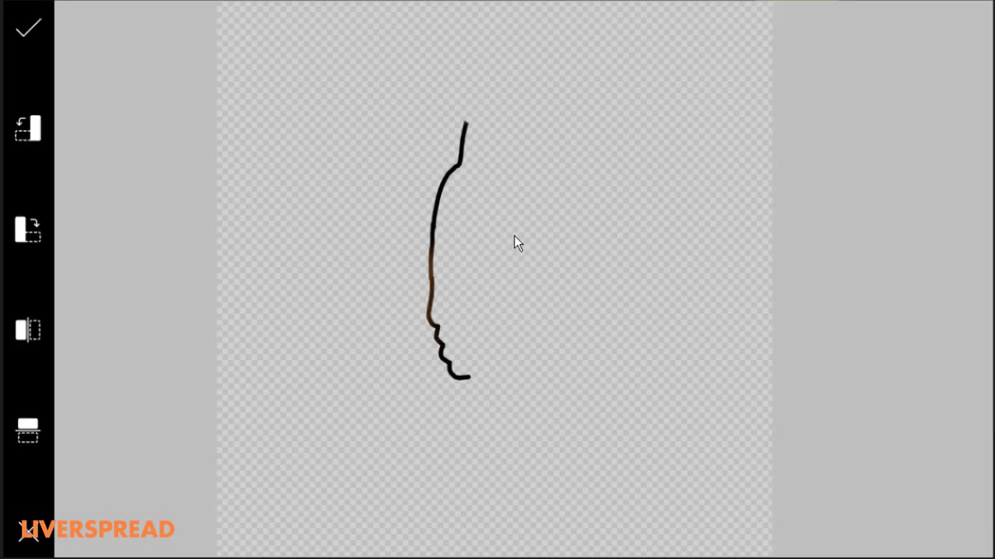
{"action": "mouse_move", "coordinate": [513, 235]}
{"action": "left_mouse_down"}
{"action": "mouse_move", "coordinate": [560, 181]}
{"action": "mouse_move", "coordinate": [596, 262]}
{"action": "mouse_move", "coordinate": [608, 191]}
{"action": "mouse_move", "coordinate": [535, 260]}
{"action": "mouse_move", "coordinate": [555, 200]}
{"action": "mouse_move", "coordinate": [522, 274]}
{"action": "left_mouse_up"}
{"action": "left_click", "coordinate": [28, 532]}
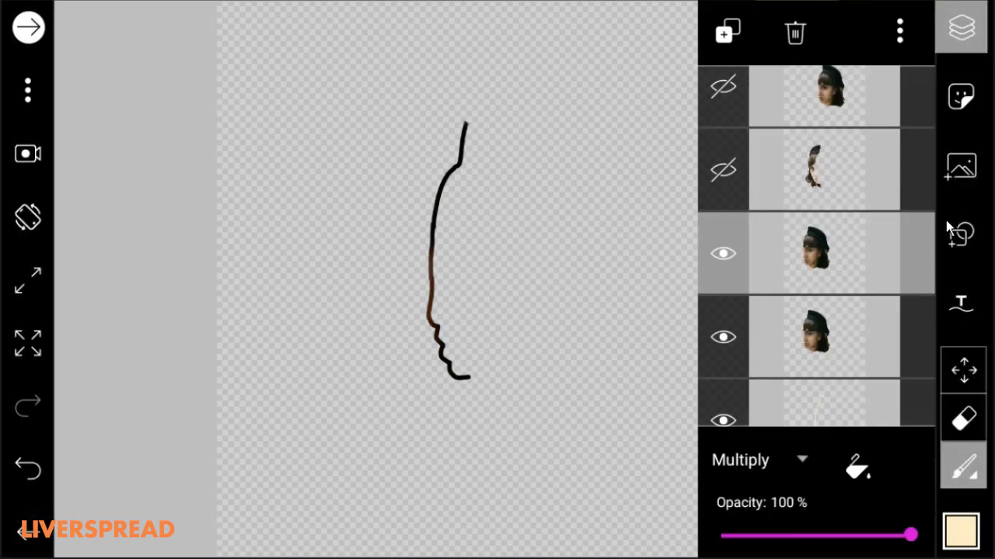
{"action": "left_click", "coordinate": [959, 35]}
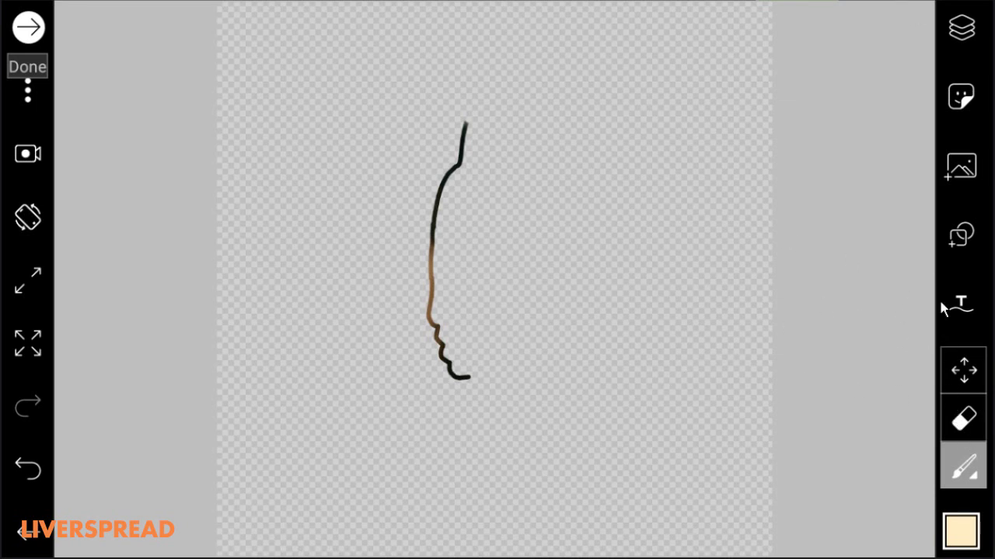
- Use Transform to enlarge and reposition the Multiply head layer so it covers the whole outline, including its hooked upper end
{"action": "left_click", "coordinate": [962, 29]}
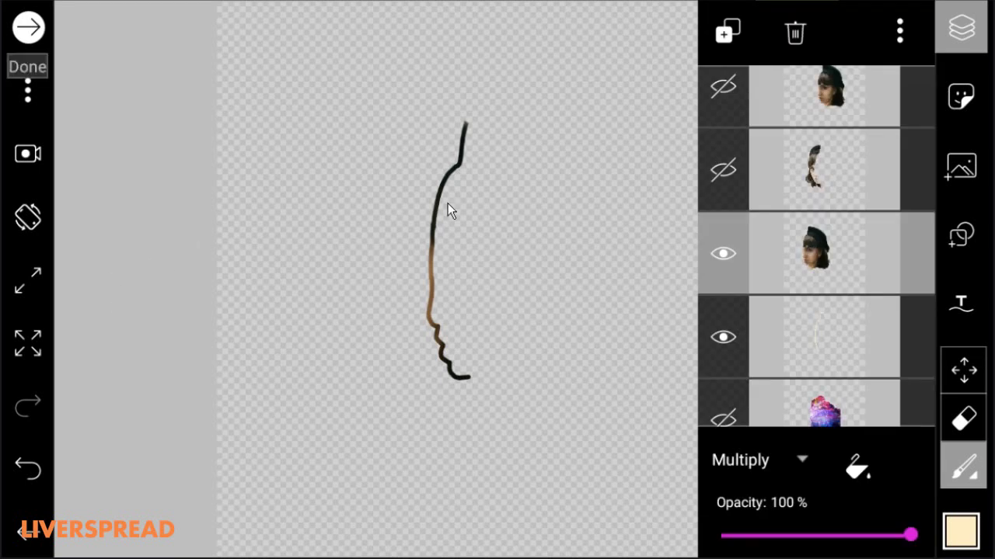
{"action": "left_click", "coordinate": [901, 33]}
{"action": "left_click", "coordinate": [852, 90]}
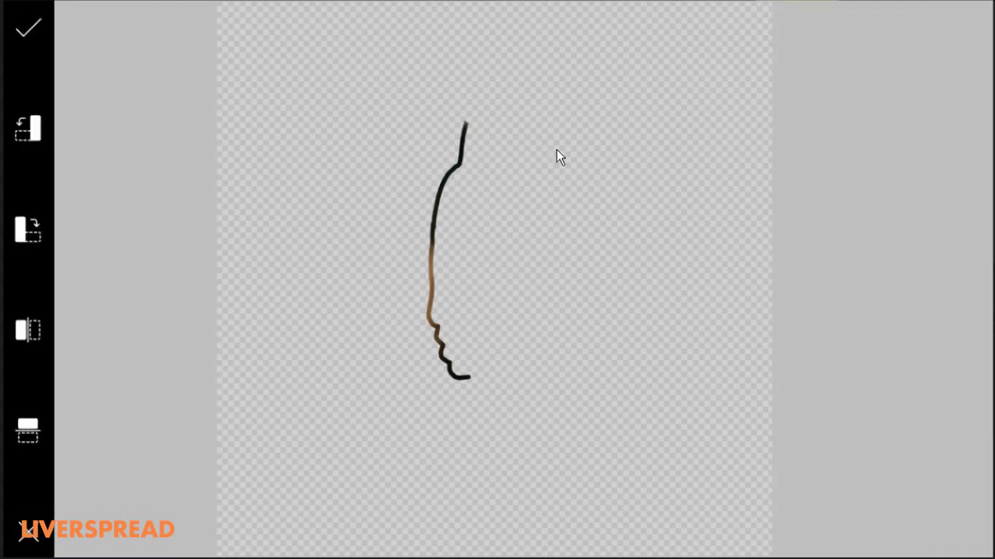
{"action": "mouse_move", "coordinate": [545, 191]}
{"action": "left_mouse_down"}
{"action": "mouse_move", "coordinate": [558, 181]}
{"action": "mouse_move", "coordinate": [543, 195]}
{"action": "left_mouse_up"}
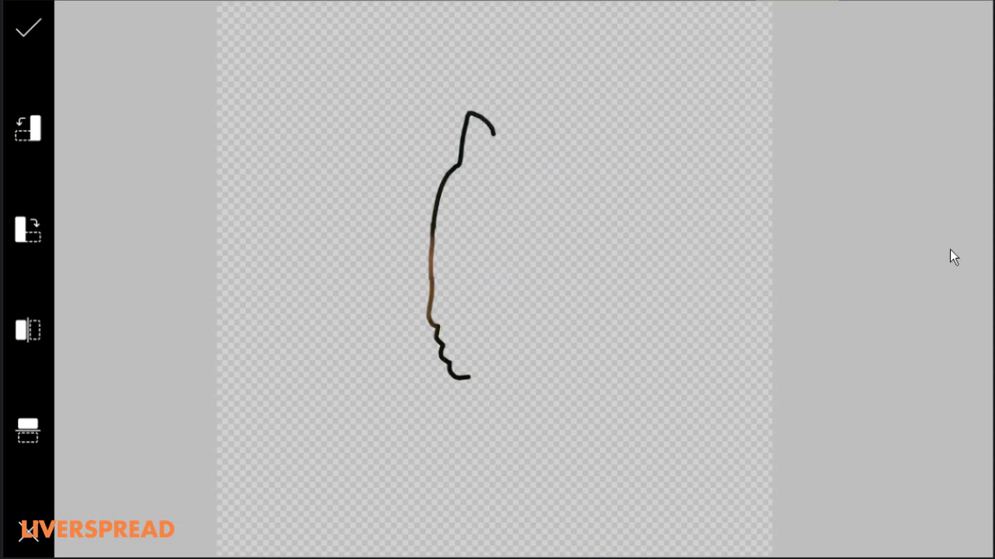
{"action": "left_click", "coordinate": [28, 28]}
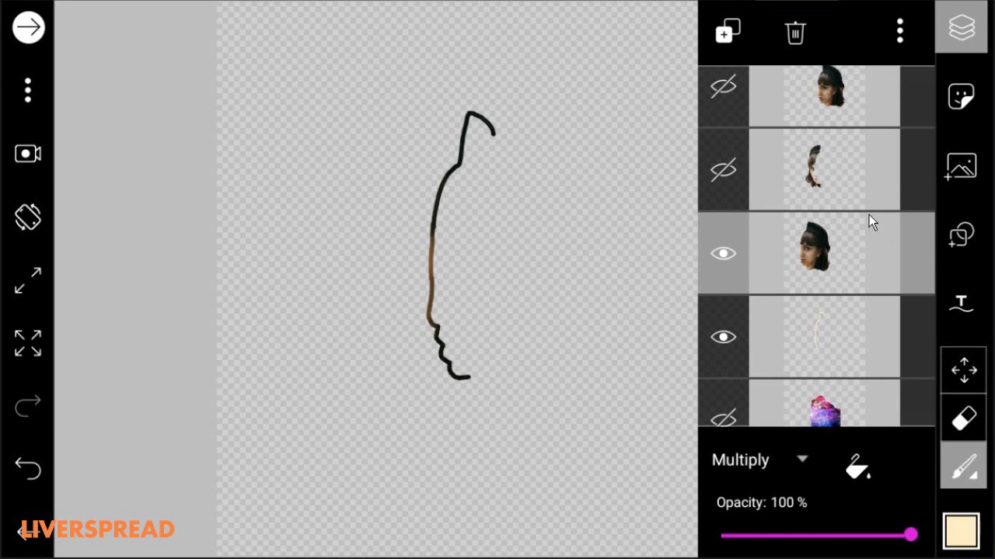
- Preview the darkened outline with the left head half, then merge the Multiply head layer down into the outline layer
{"action": "left_click", "coordinate": [726, 171]}
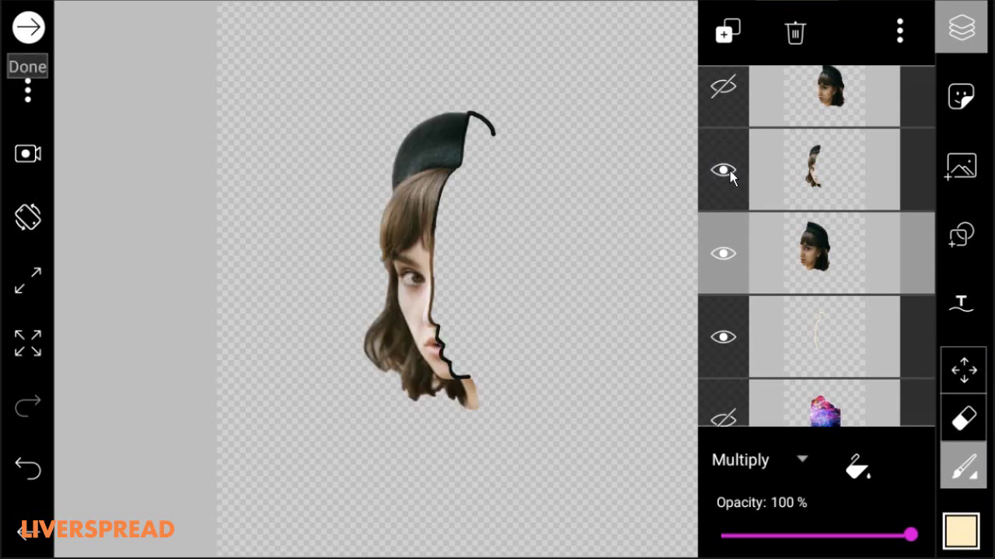
{"action": "left_click", "coordinate": [723, 418]}
{"action": "left_click", "coordinate": [722, 418]}
{"action": "left_click", "coordinate": [722, 169]}
{"action": "left_click", "coordinate": [810, 260]}
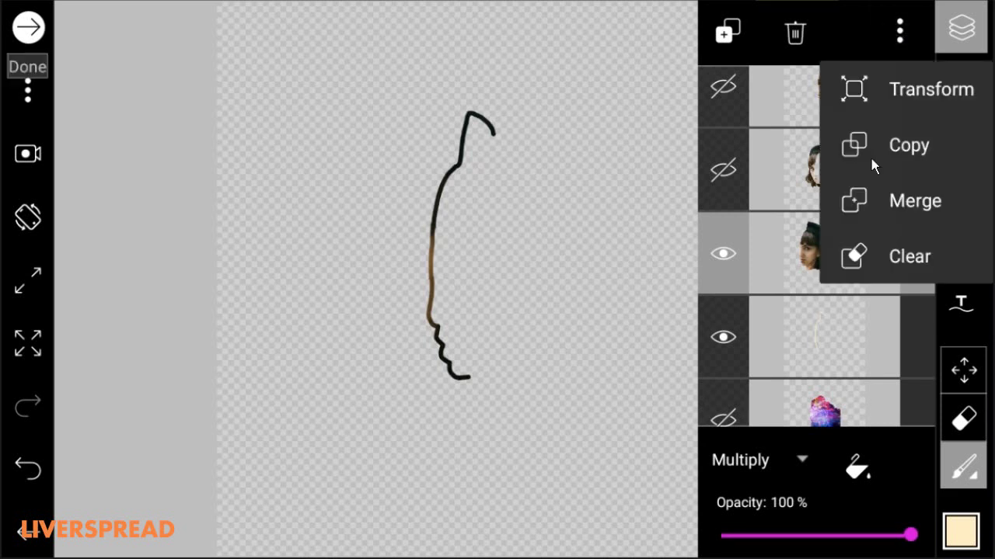
{"action": "left_click", "coordinate": [878, 204]}
- Show the galaxy, background, left head half and right head half layers again
{"action": "left_click", "coordinate": [723, 337]}
{"action": "left_click", "coordinate": [723, 420]}
{"action": "left_click", "coordinate": [723, 170]}
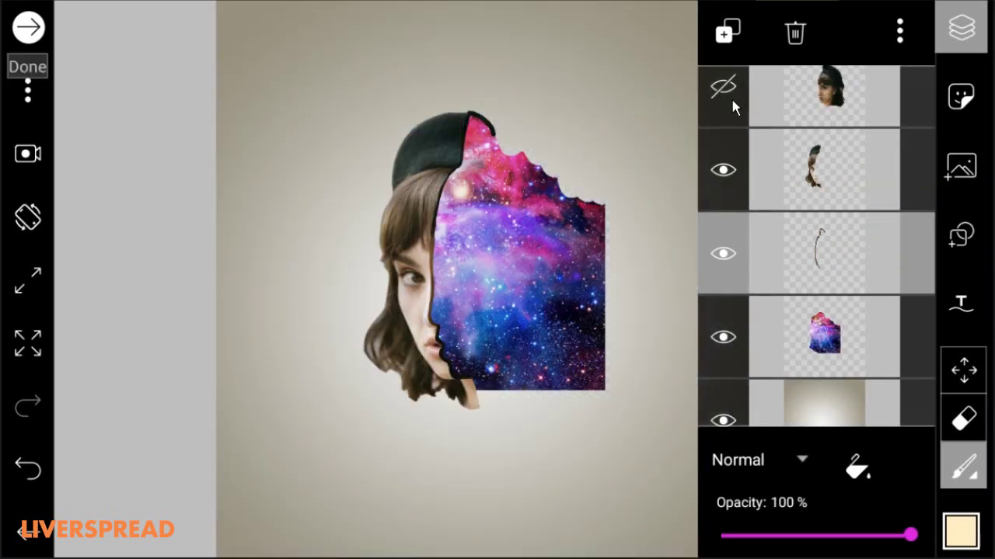
{"action": "left_click", "coordinate": [723, 88]}
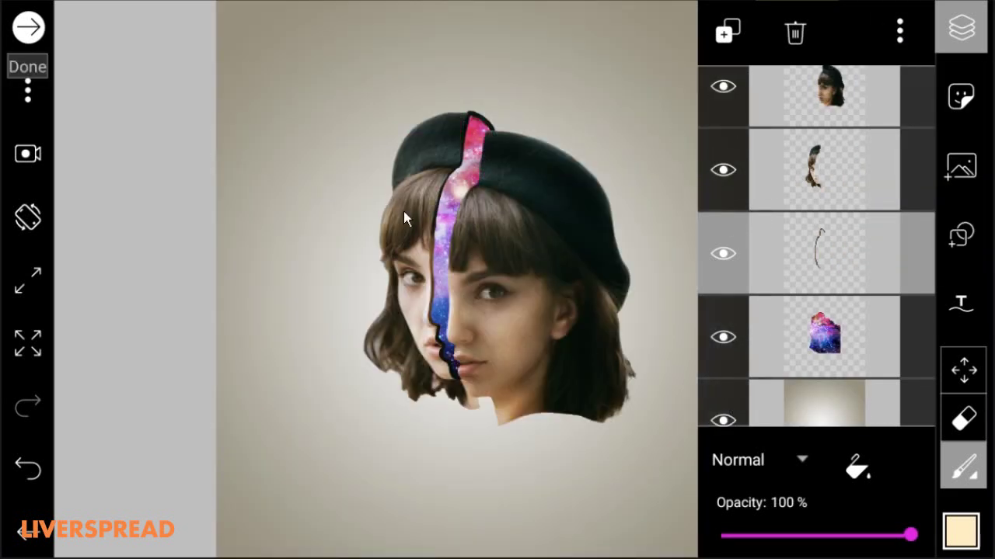
{"action": "left_click", "coordinate": [962, 27]}
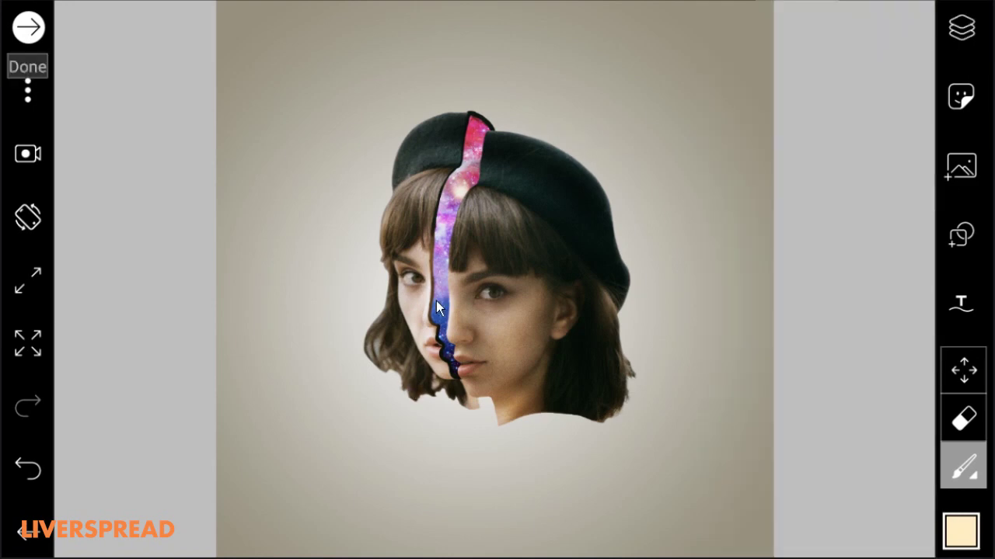
- Erase the outer edge of the dark outline above the galaxy gap at the top of the beret, and show the whole image
{"action": "scroll", "coordinate": [525, 167], "scroll_direction": "up", "scroll_amount": 3}
{"action": "scroll", "coordinate": [524, 167], "scroll_direction": "up", "scroll_amount": 5}
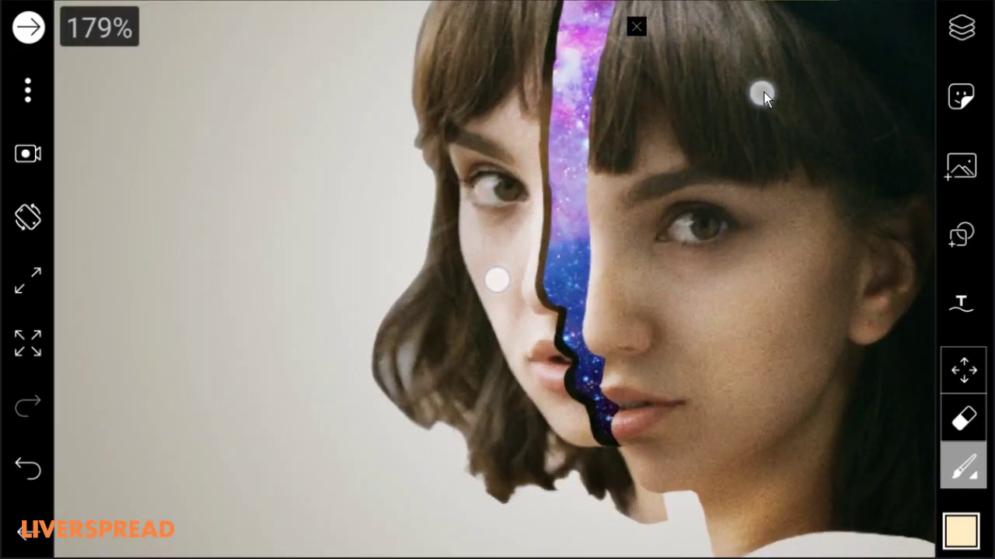
{"action": "scroll", "coordinate": [528, 404], "scroll_direction": "up", "scroll_amount": 5}
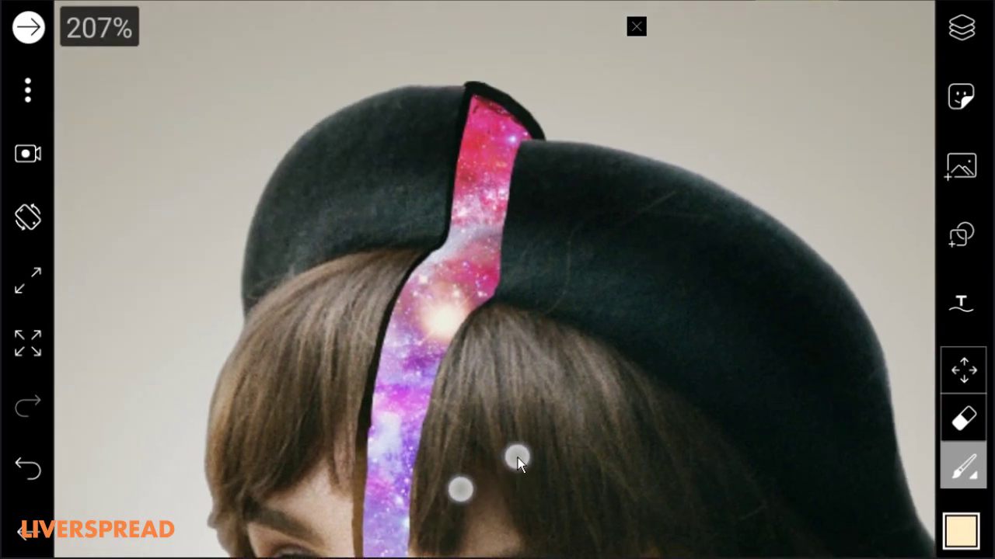
{"action": "scroll", "coordinate": [435, 171], "scroll_direction": "up", "scroll_amount": 4}
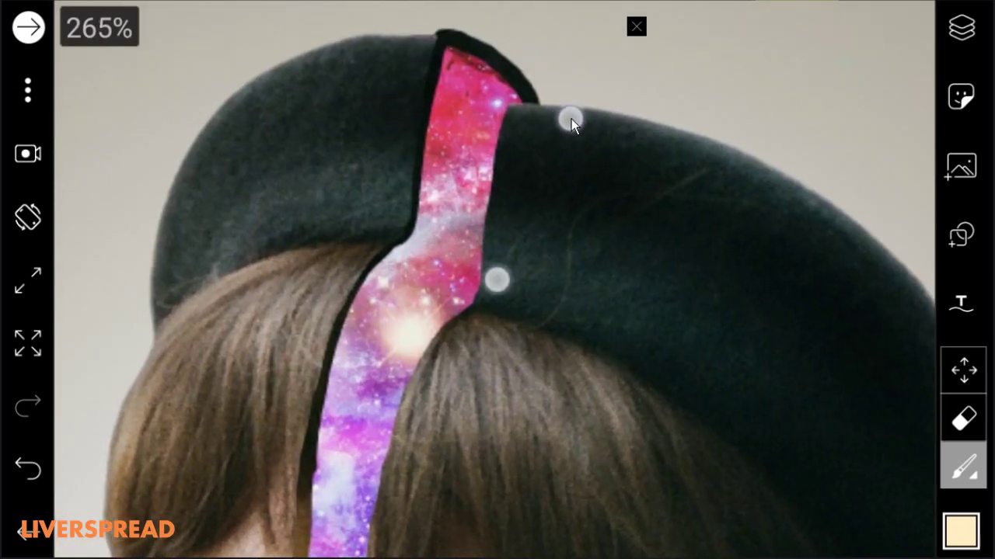
{"action": "scroll", "coordinate": [423, 237], "scroll_direction": "down", "scroll_amount": 1}
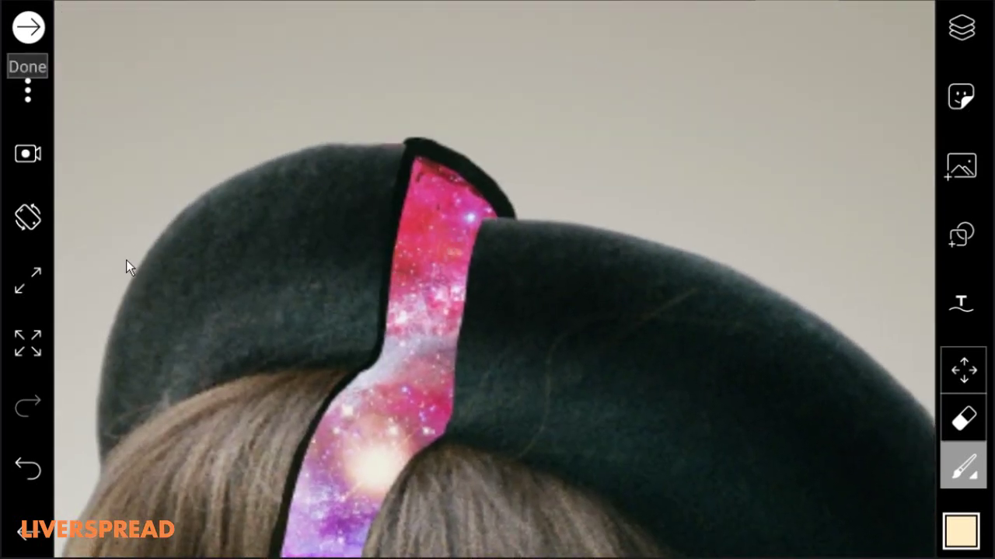
{"action": "left_click", "coordinate": [956, 416]}
{"action": "mouse_move", "coordinate": [402, 75]}
{"action": "left_mouse_down"}
{"action": "mouse_move", "coordinate": [427, 101]}
{"action": "mouse_move", "coordinate": [477, 117]}
{"action": "mouse_move", "coordinate": [453, 107]}
{"action": "mouse_move", "coordinate": [549, 169]}
{"action": "mouse_move", "coordinate": [537, 182]}
{"action": "left_mouse_up"}
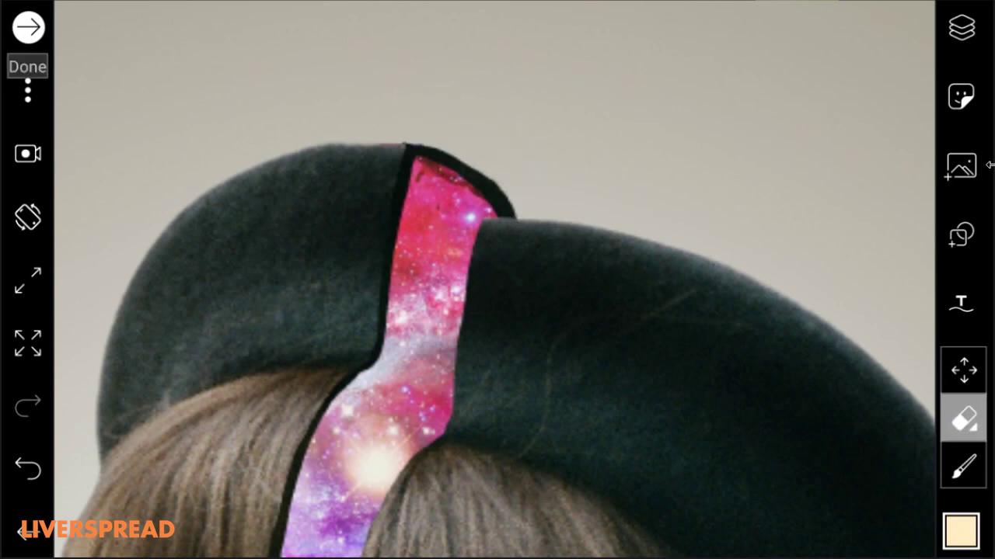
{"action": "mouse_move", "coordinate": [570, 47]}
{"action": "scroll", "coordinate": [595, 210], "scroll_direction": "up", "scroll_amount": 1}
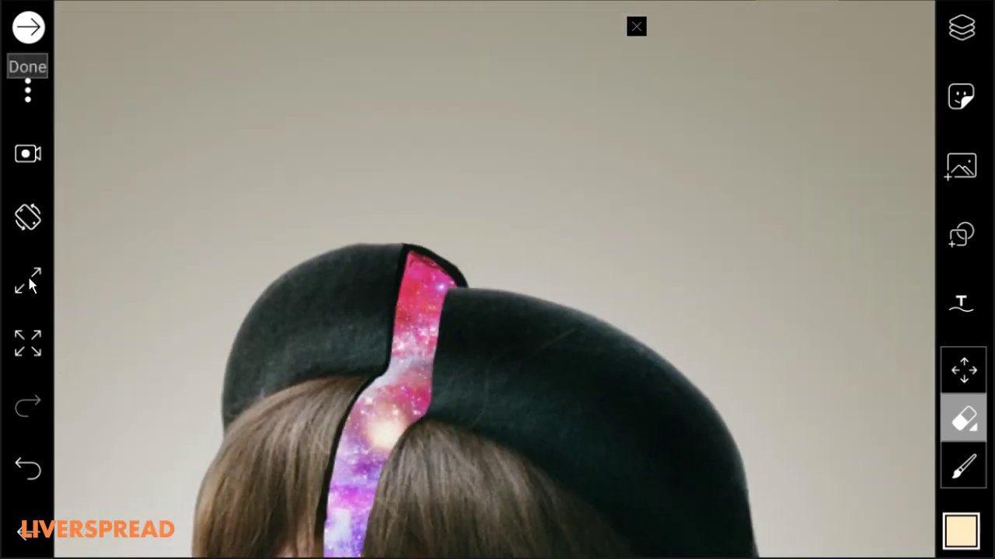
{"action": "left_click", "coordinate": [29, 283]}
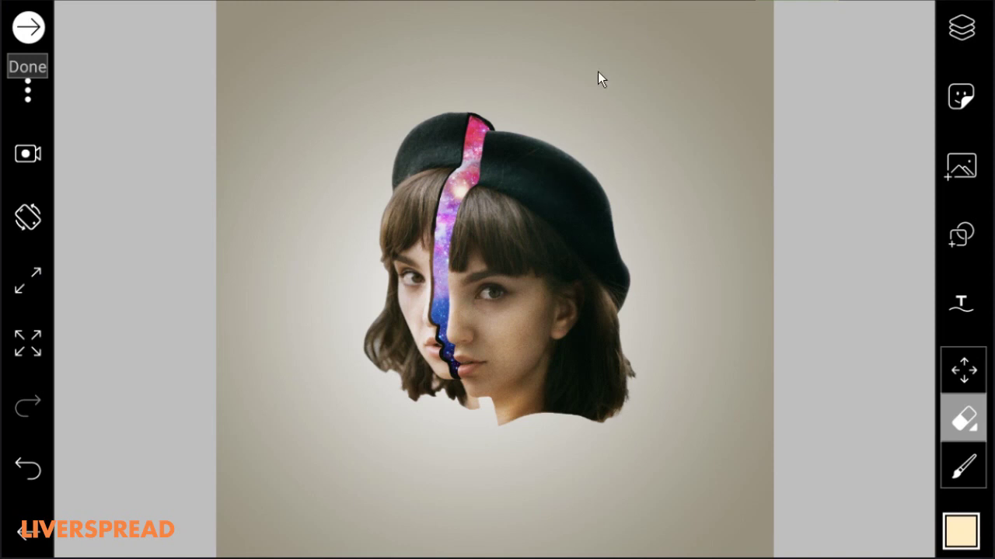
- Merge the left head half layer down into the dark outline layer
{"action": "left_click", "coordinate": [961, 27]}
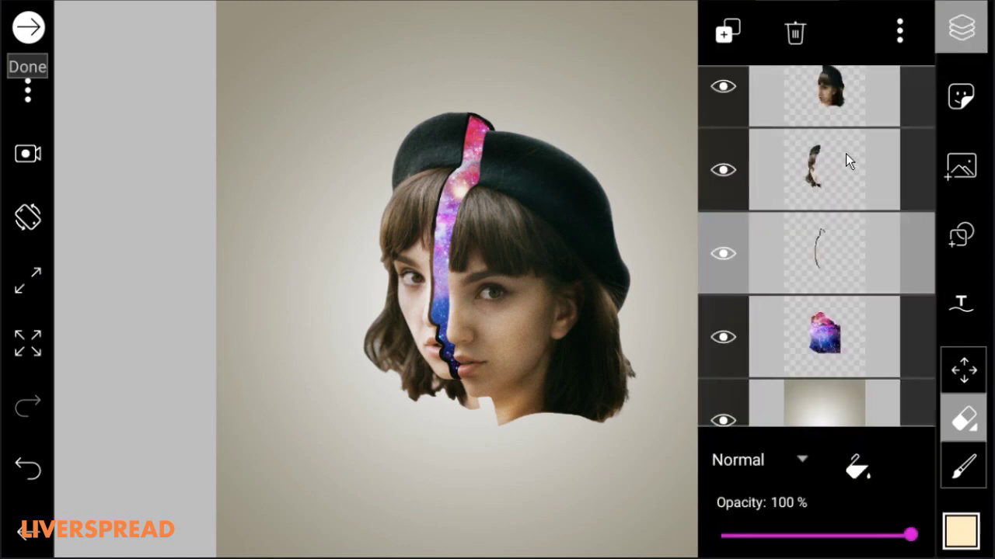
{"action": "left_click", "coordinate": [822, 303]}
{"action": "left_click", "coordinate": [830, 250]}
{"action": "left_click", "coordinate": [818, 163]}
{"action": "left_click", "coordinate": [899, 31]}
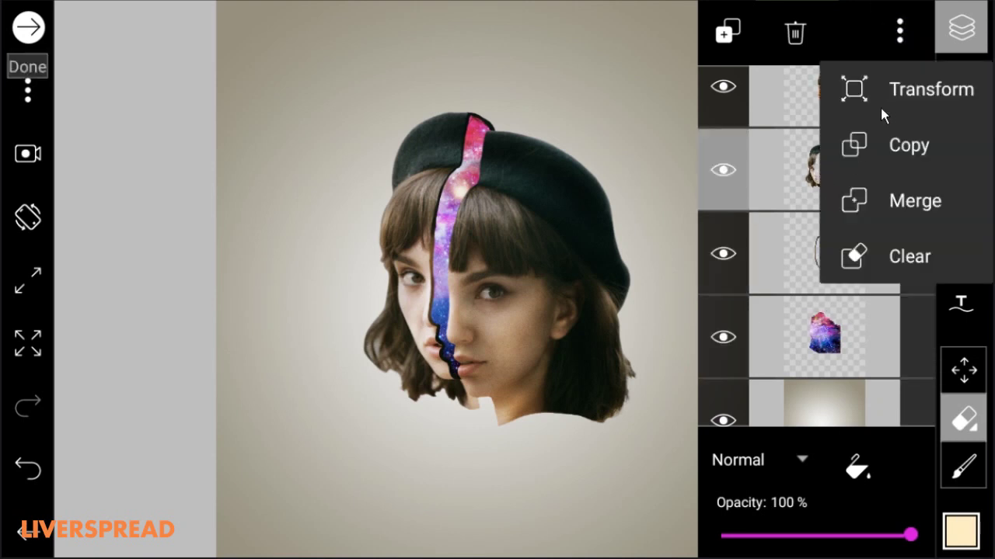
{"action": "left_click", "coordinate": [893, 204]}
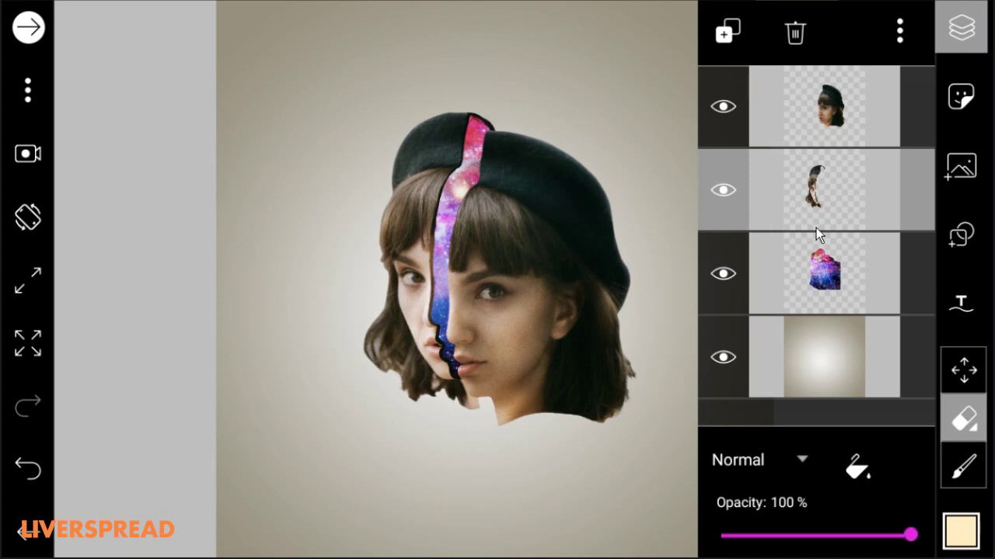
- Add an empty layer above the right head half and sample pinkish red from the upper galaxy gap as the brush colour
{"action": "left_click", "coordinate": [879, 92]}
{"action": "left_click", "coordinate": [836, 112]}
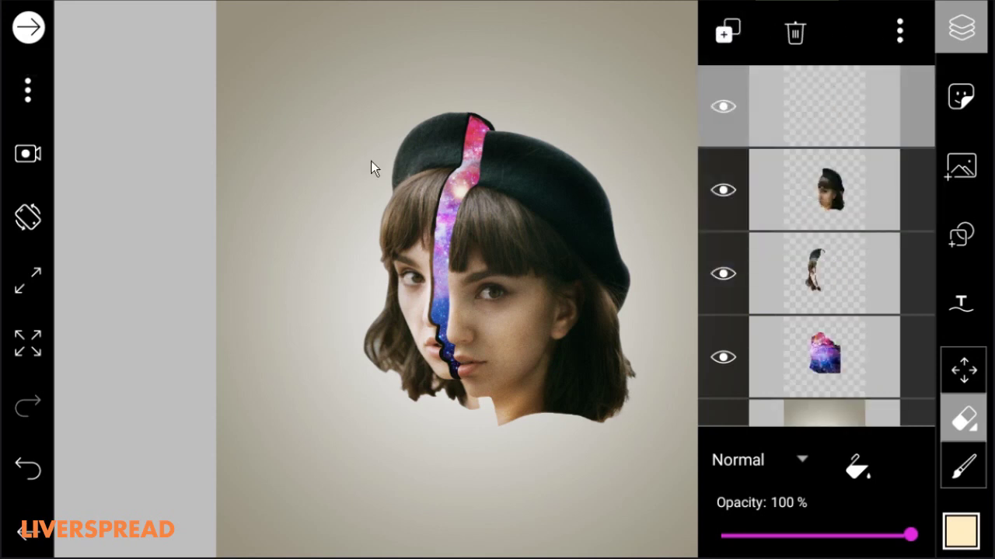
{"action": "left_click", "coordinate": [963, 466]}
{"action": "left_click", "coordinate": [962, 27]}
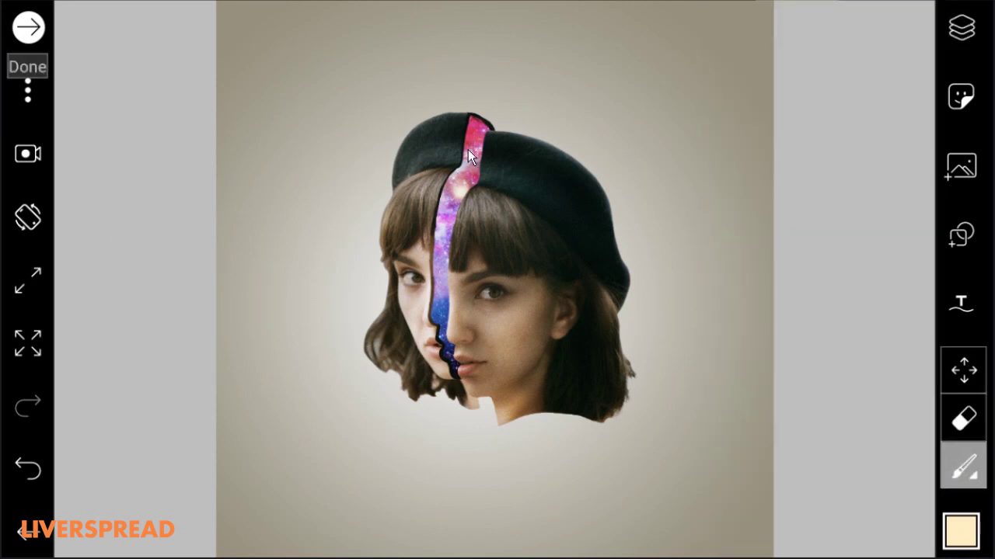
{"action": "left_click_drag", "start_coordinate": [471, 152], "coordinate": [470, 232]}
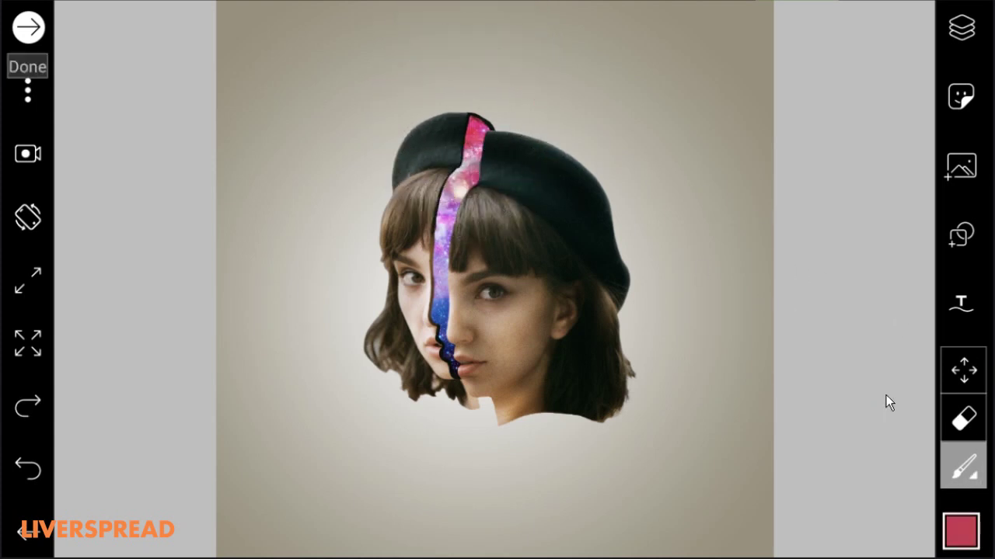
- Try a soft 26 px red brush stroke along the galaxy gap between the beret halves
{"action": "left_click", "coordinate": [963, 466]}
{"action": "left_click", "coordinate": [771, 153]}
{"action": "left_click_drag", "start_coordinate": [744, 251], "coordinate": [560, 250]}
{"action": "left_click", "coordinate": [771, 154]}
{"action": "left_click", "coordinate": [774, 426]}
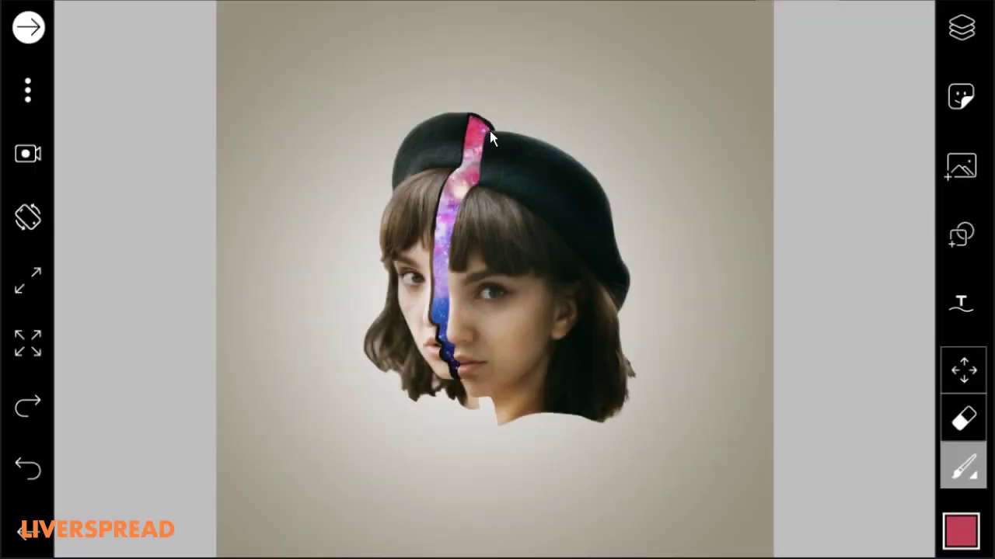
{"action": "left_click_drag", "start_coordinate": [477, 150], "coordinate": [465, 203]}
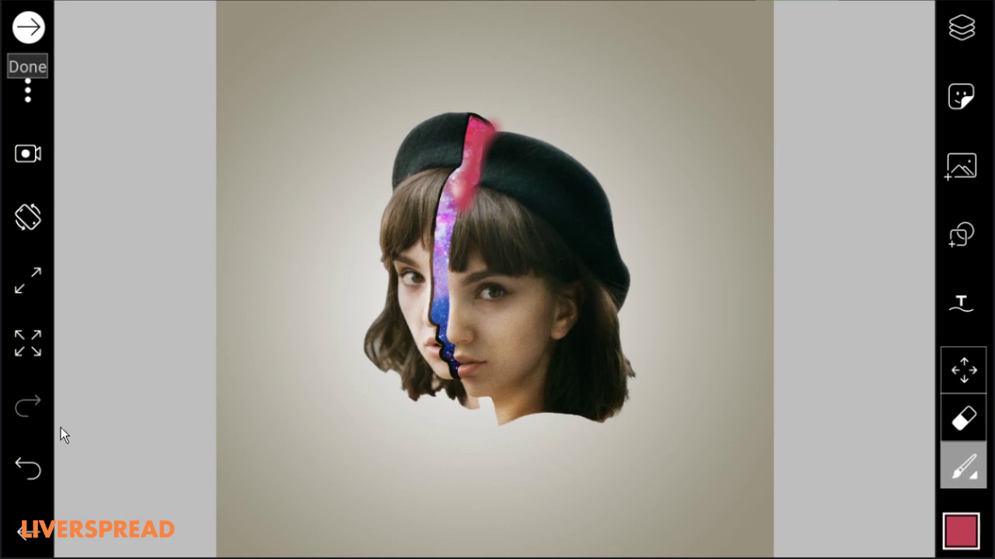
{"action": "left_click", "coordinate": [28, 468]}
- Set the brush size to 75 px and paint a soft red stroke over the beret beside the upper galaxy gap
{"action": "left_click", "coordinate": [964, 466]}
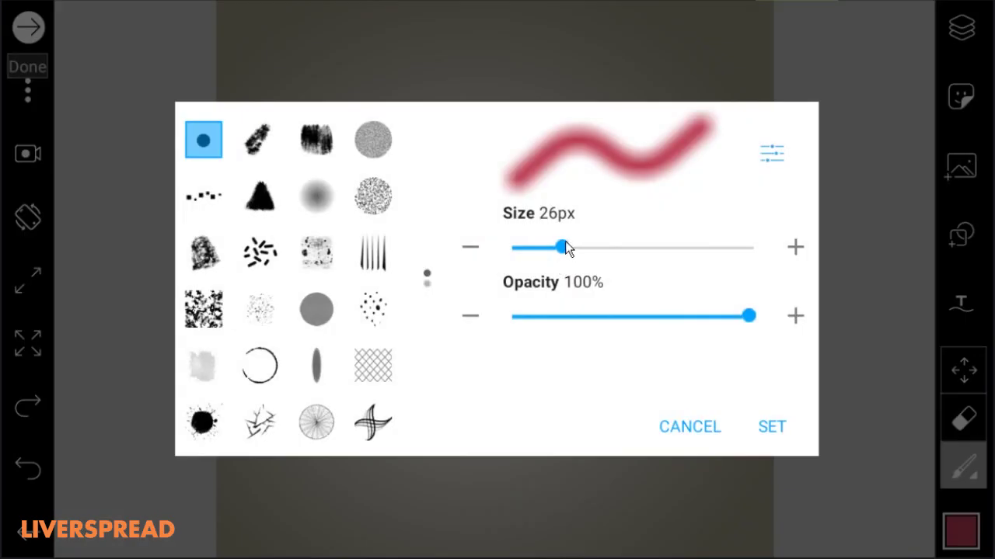
{"action": "left_click_drag", "start_coordinate": [565, 247], "coordinate": [653, 249]}
{"action": "left_click", "coordinate": [784, 422]}
{"action": "mouse_move", "coordinate": [504, 146]}
{"action": "left_mouse_down"}
{"action": "mouse_move", "coordinate": [477, 180]}
{"action": "mouse_move", "coordinate": [457, 247]}
{"action": "left_mouse_up"}
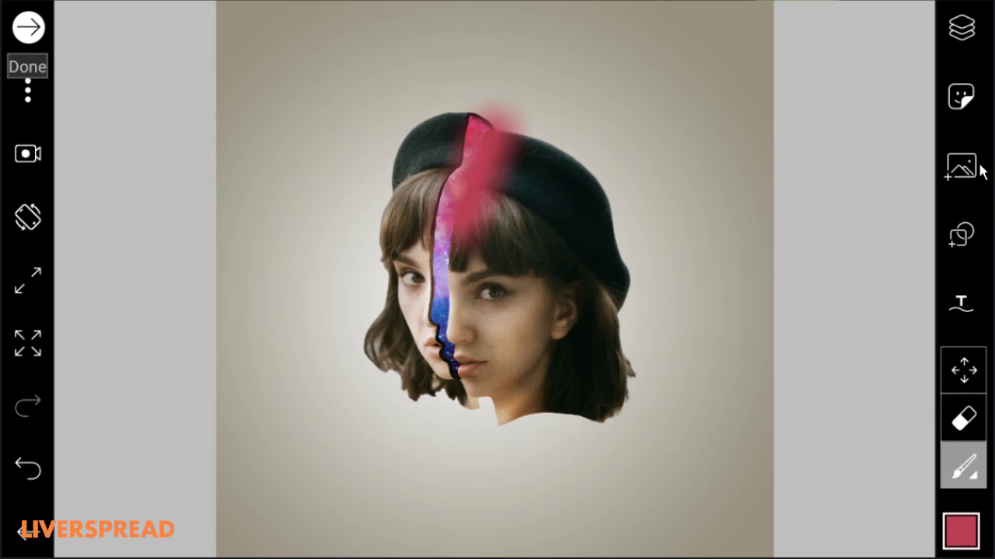
- Set the red glow layer to Screen at 61% opacity and extend the red along the left half of the beret
{"action": "left_click", "coordinate": [963, 31]}
{"action": "left_click", "coordinate": [784, 458]}
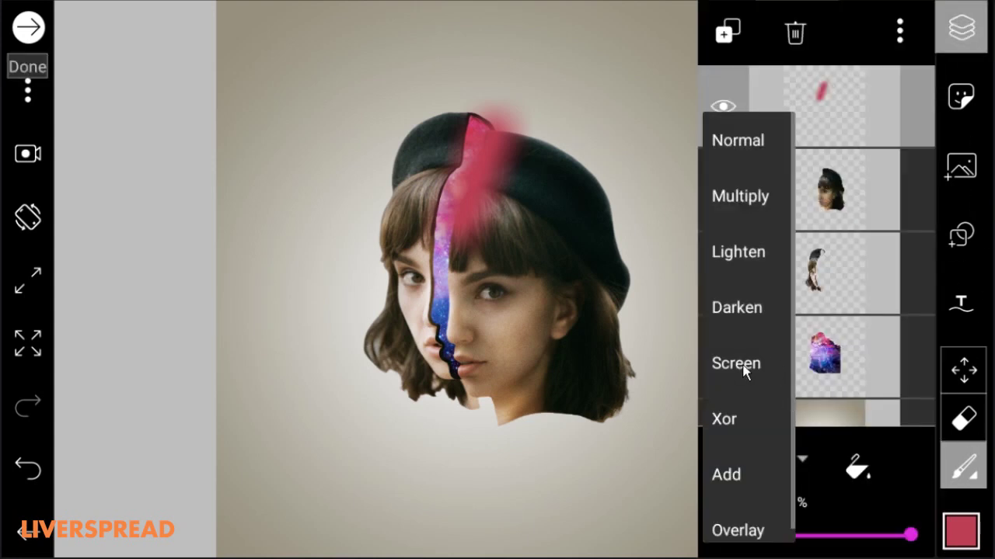
{"action": "left_click", "coordinate": [744, 370]}
{"action": "left_click_drag", "start_coordinate": [883, 540], "coordinate": [838, 536]}
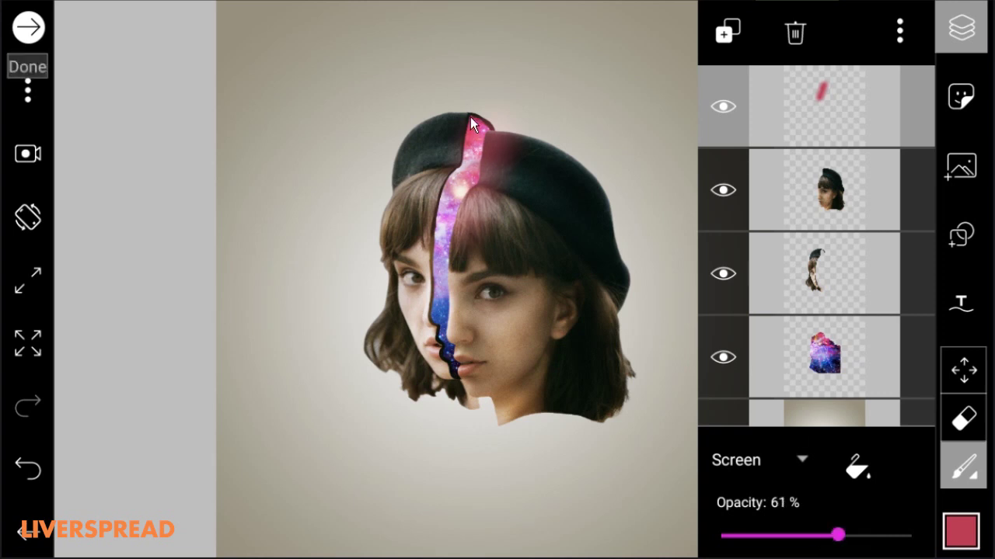
{"action": "left_click_drag", "start_coordinate": [466, 125], "coordinate": [429, 229]}
- Add an empty layer and sample purple from the galaxy gap with the red glow layer temporarily hidden
{"action": "left_click", "coordinate": [720, 107]}
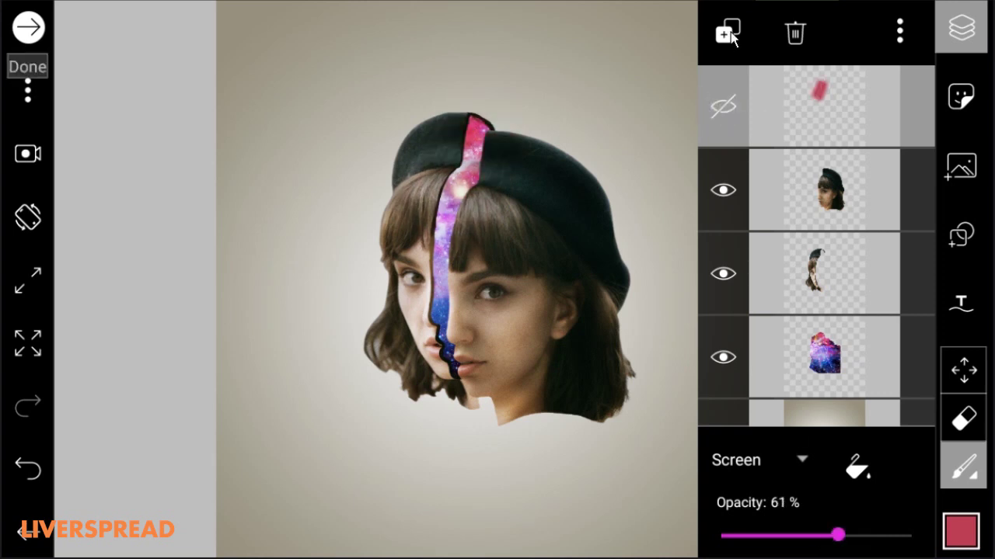
{"action": "left_click", "coordinate": [727, 31]}
{"action": "left_click", "coordinate": [758, 99]}
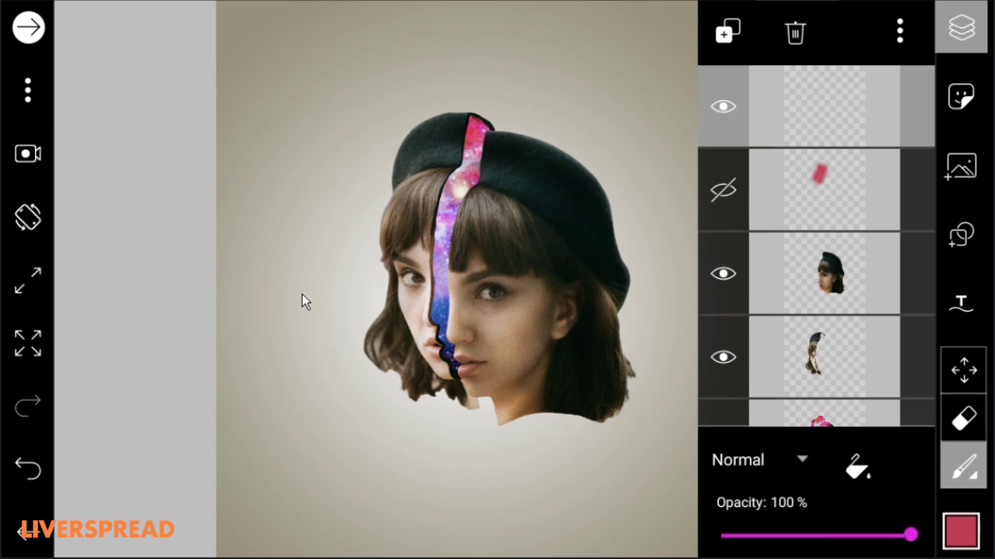
{"action": "left_click_drag", "start_coordinate": [438, 272], "coordinate": [450, 321]}
{"action": "left_click", "coordinate": [713, 189]}
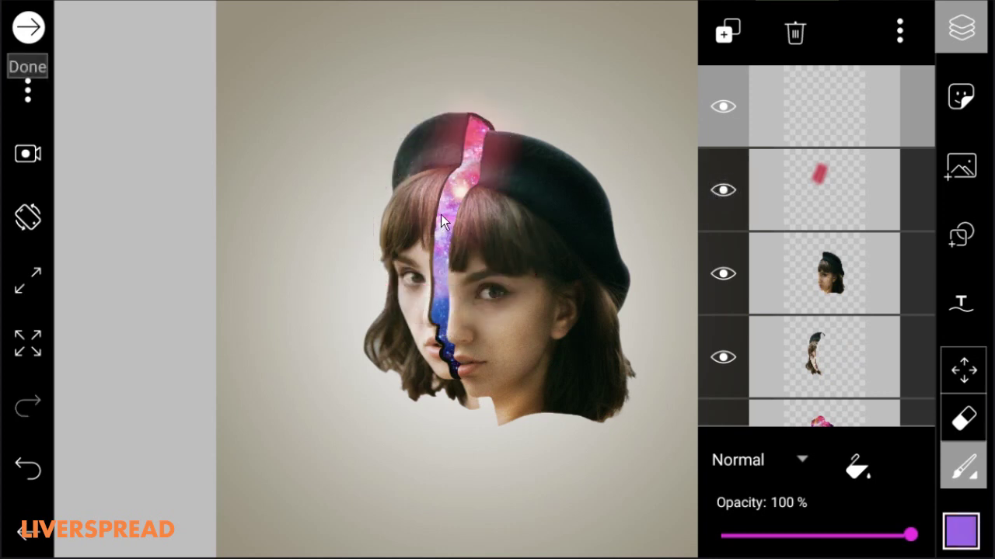
- Paint soft purple over both sides of the face gap and set the layer to Screen at 21% opacity
{"action": "mouse_move", "coordinate": [437, 196]}
{"action": "left_mouse_down"}
{"action": "mouse_move", "coordinate": [426, 245]}
{"action": "mouse_move", "coordinate": [438, 308]}
{"action": "mouse_move", "coordinate": [457, 253]}
{"action": "mouse_move", "coordinate": [424, 350]}
{"action": "left_mouse_up"}
{"action": "left_click_drag", "start_coordinate": [456, 251], "coordinate": [450, 364]}
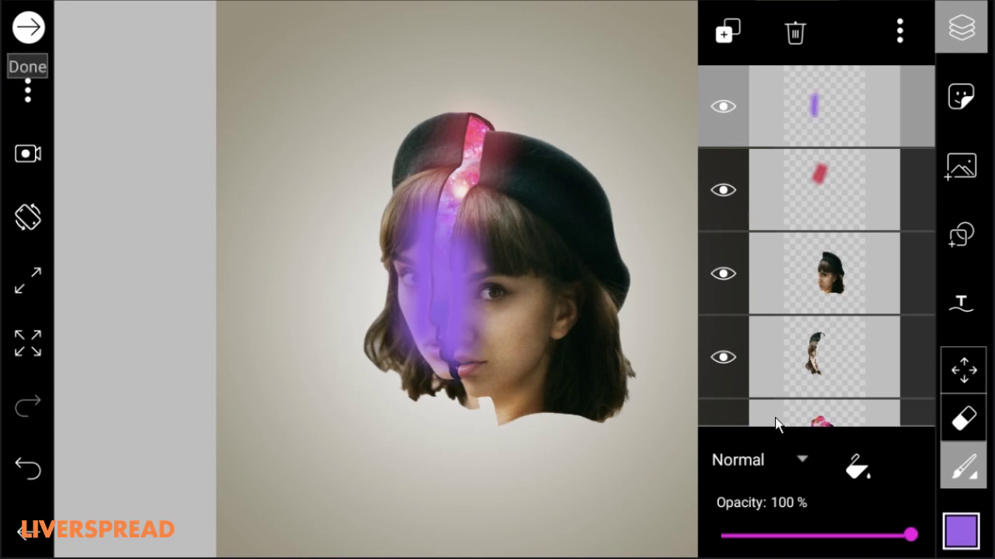
{"action": "left_click", "coordinate": [785, 459]}
{"action": "left_click", "coordinate": [731, 373]}
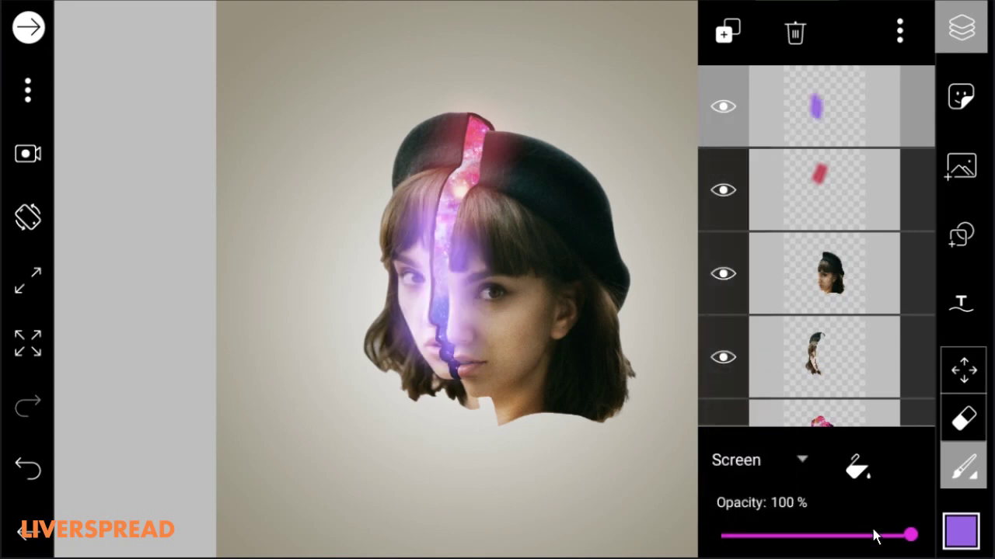
{"action": "left_click_drag", "start_coordinate": [876, 535], "coordinate": [780, 535]}
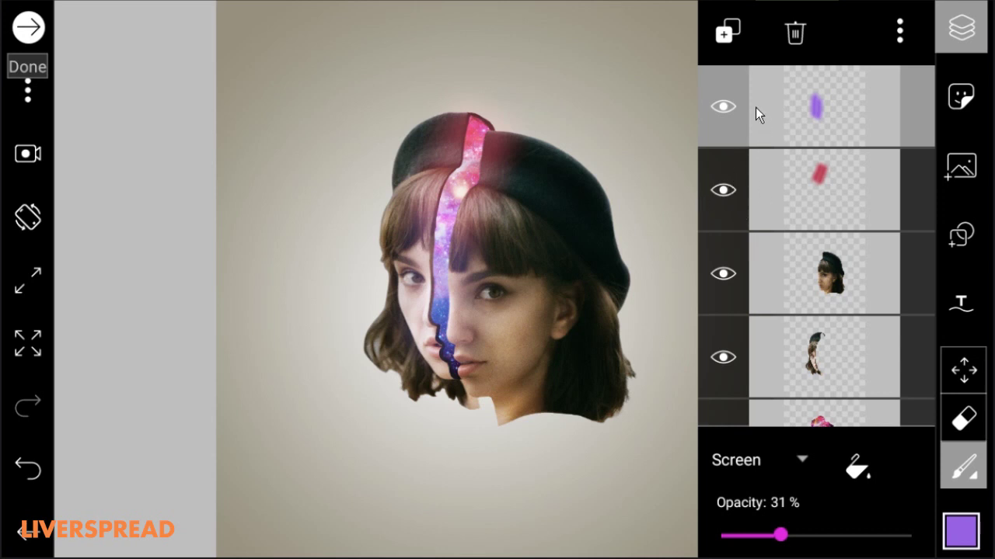
{"action": "left_click_drag", "start_coordinate": [780, 536], "coordinate": [762, 536]}
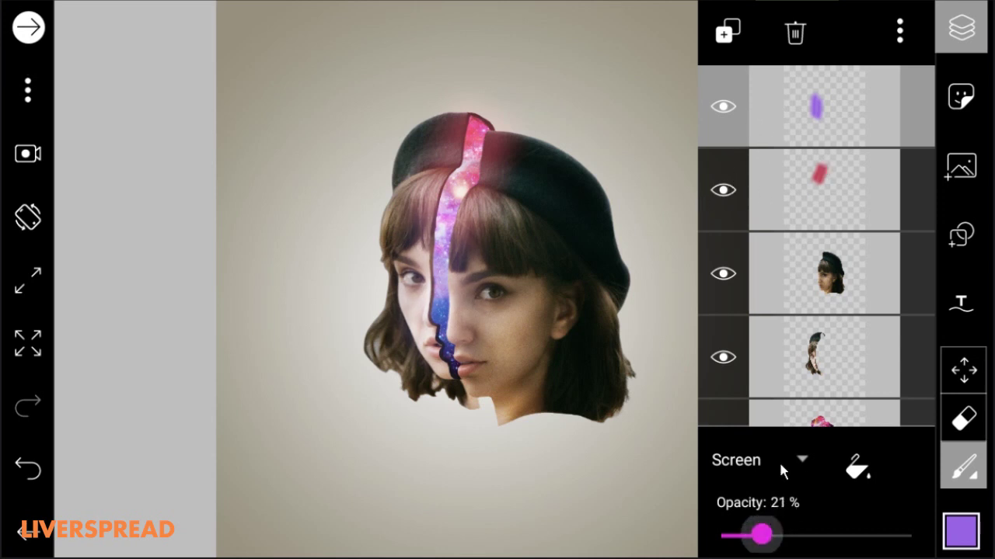
- Add an empty layer and paint soft blue, sampled from the galaxy, over the lower face gap, mouth and chin
{"action": "left_click", "coordinate": [727, 31]}
{"action": "left_click", "coordinate": [786, 88]}
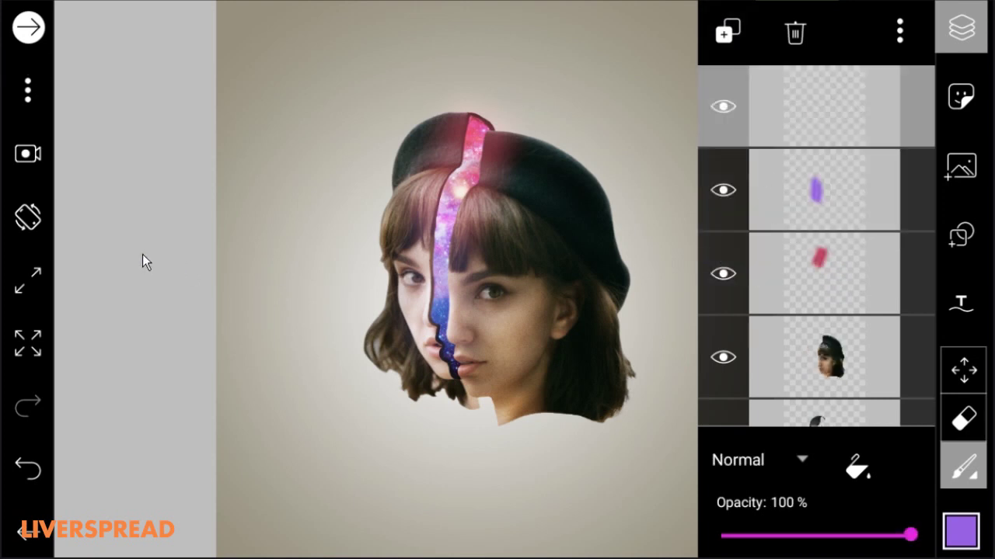
{"action": "mouse_move", "coordinate": [444, 356]}
{"action": "left_mouse_down"}
{"action": "mouse_move", "coordinate": [453, 327]}
{"action": "mouse_move", "coordinate": [534, 386]}
{"action": "left_mouse_up"}
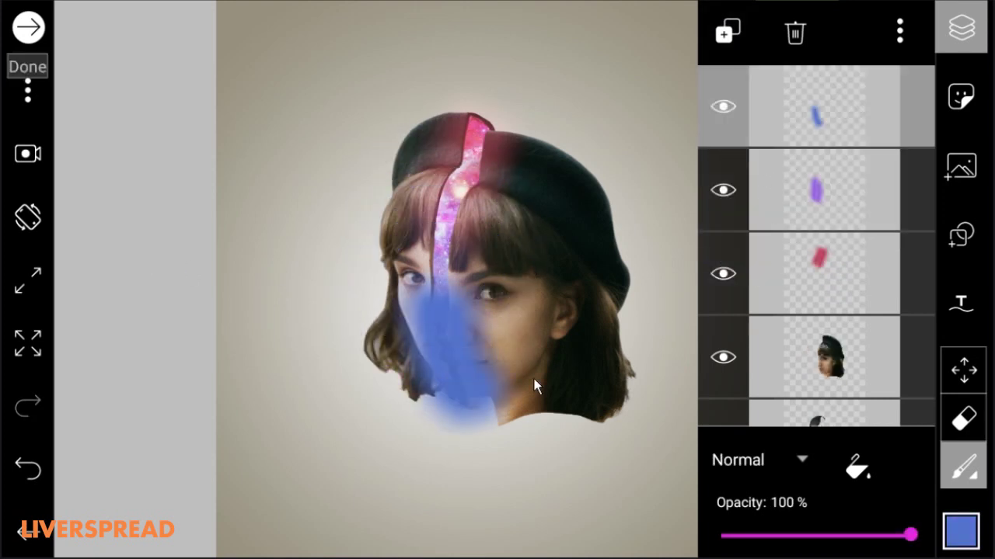
- Set the blue glow layer to Screen with a reduced opacity, and set the purple glow layer's opacity to 16%
{"action": "left_click", "coordinate": [785, 458]}
{"action": "left_click", "coordinate": [741, 364]}
{"action": "left_click_drag", "start_coordinate": [890, 542], "coordinate": [751, 536]}
{"action": "left_click", "coordinate": [808, 210]}
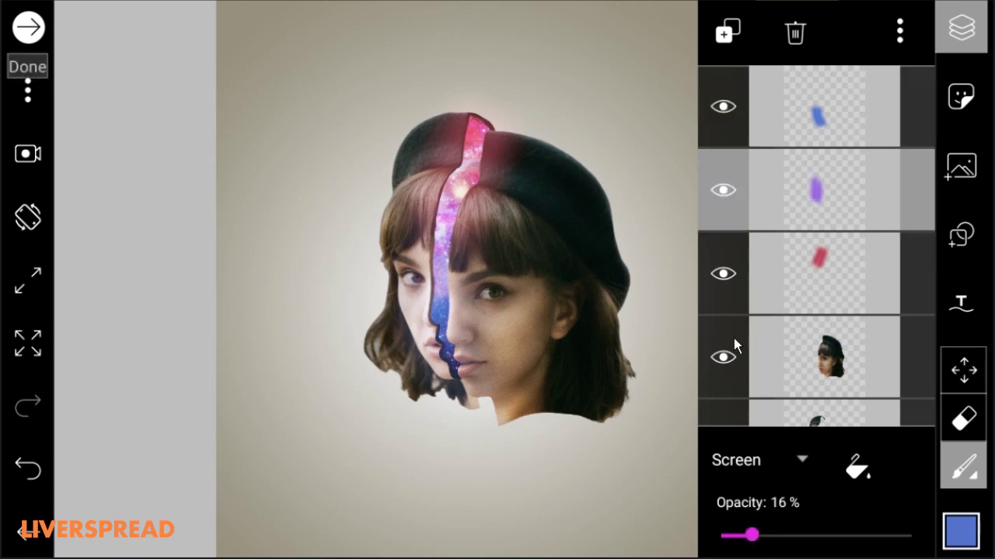
- Merge the blue glow layer down into the purple glow layer
{"action": "key", "text": "alt+Tab"}
{"action": "key", "text": "alt+Tab"}
{"action": "left_click", "coordinate": [959, 29]}
{"action": "left_click", "coordinate": [961, 27]}
{"action": "left_click", "coordinate": [847, 113]}
{"action": "left_click", "coordinate": [900, 31]}
{"action": "left_click", "coordinate": [907, 203]}
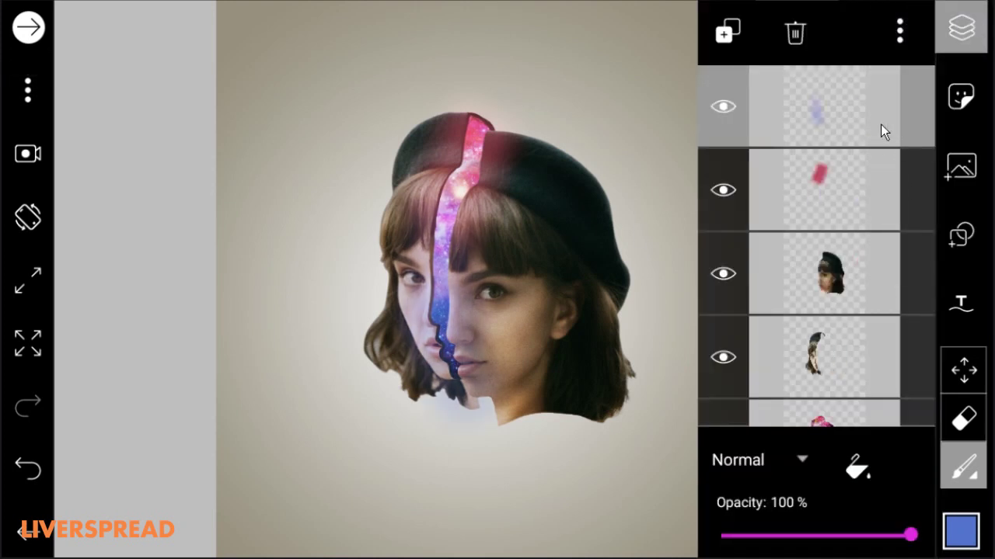
- Merge the blue-purple glow layer down into the red glow layer, undoing any merge beyond it
{"action": "left_click", "coordinate": [901, 33]}
{"action": "left_click", "coordinate": [899, 196]}
{"action": "left_click", "coordinate": [898, 35]}
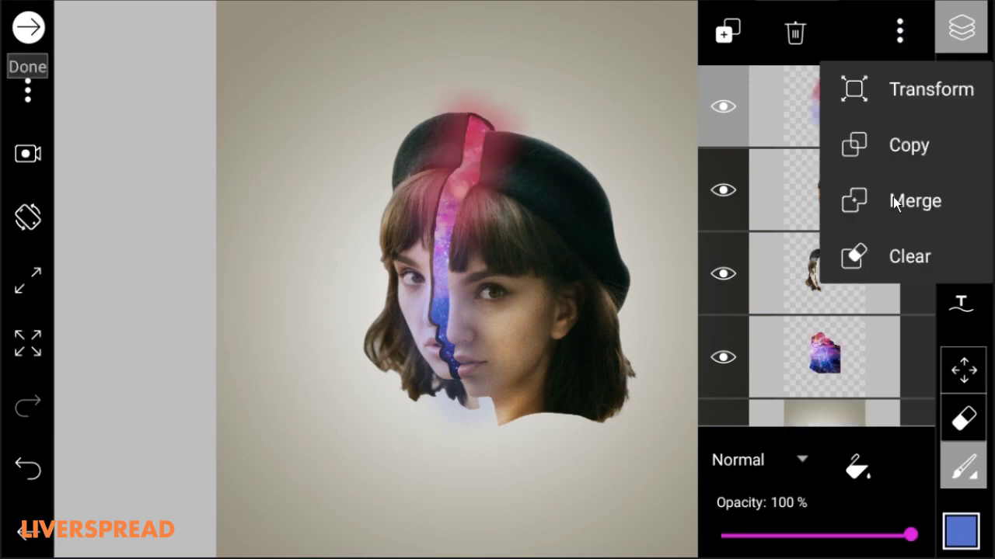
{"action": "left_click", "coordinate": [893, 197]}
{"action": "left_click", "coordinate": [27, 468]}
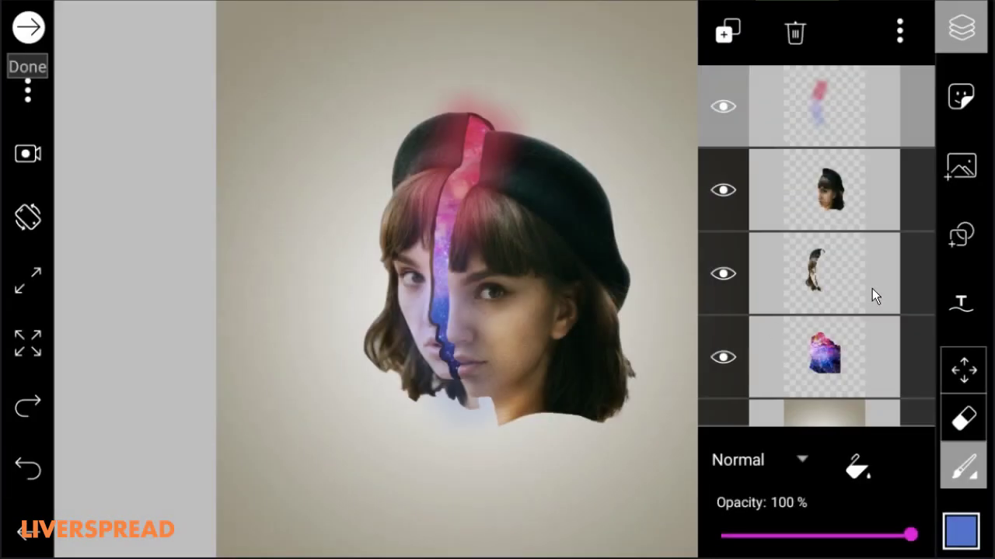
- Set the merged glow layer to Screen at 89% opacity
{"action": "left_click", "coordinate": [804, 461]}
{"action": "left_click", "coordinate": [787, 382]}
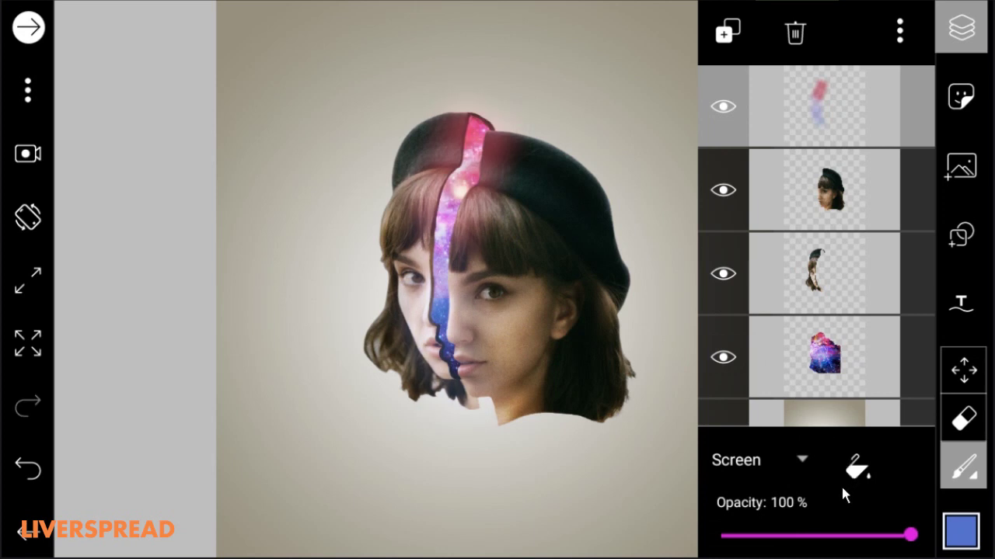
{"action": "left_click_drag", "start_coordinate": [910, 535], "coordinate": [890, 535]}
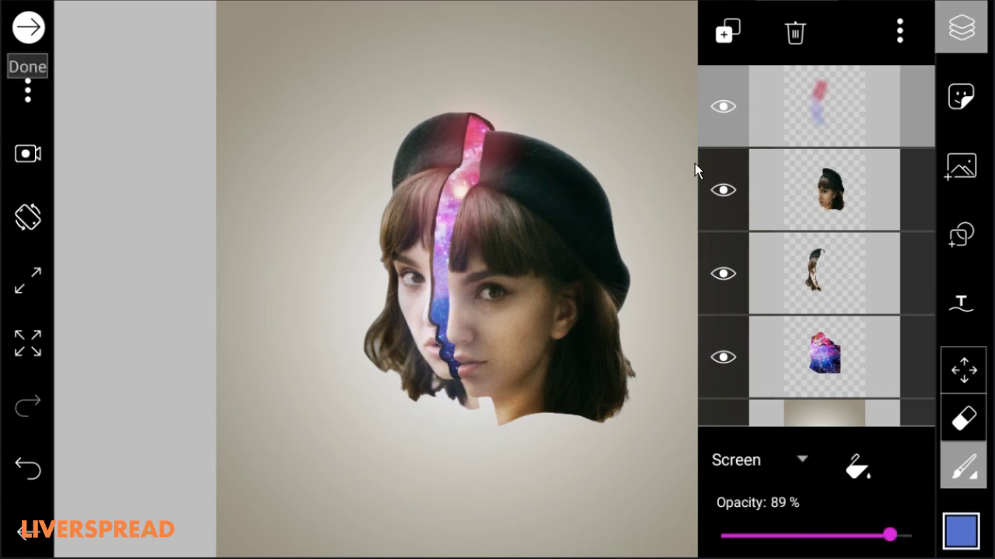
- Add an empty layer directly above the galaxy layer and sample near-black from the beret as the brush colour
{"action": "left_click", "coordinate": [855, 339]}
{"action": "left_click", "coordinate": [728, 31]}
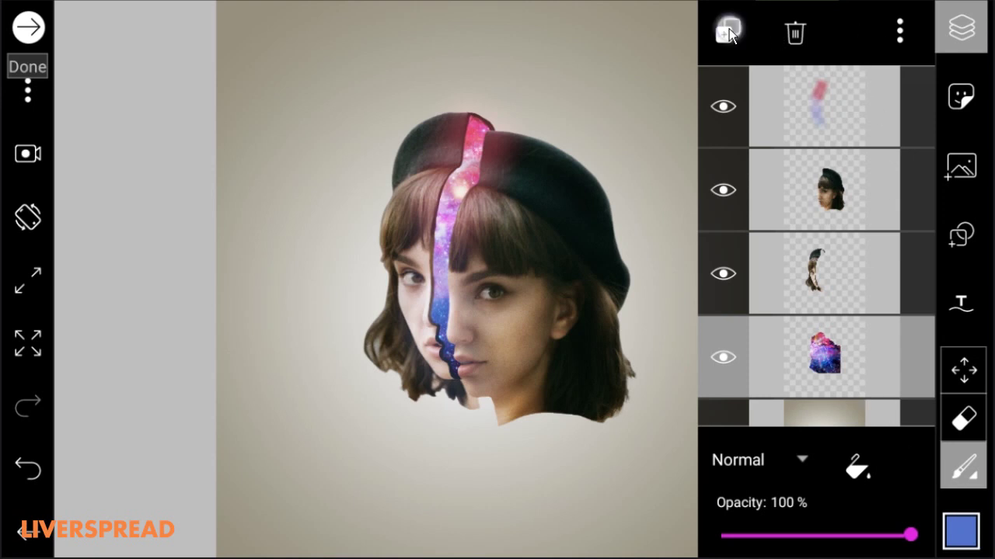
{"action": "left_click", "coordinate": [775, 100]}
{"action": "left_click_drag", "start_coordinate": [809, 106], "coordinate": [751, 223]}
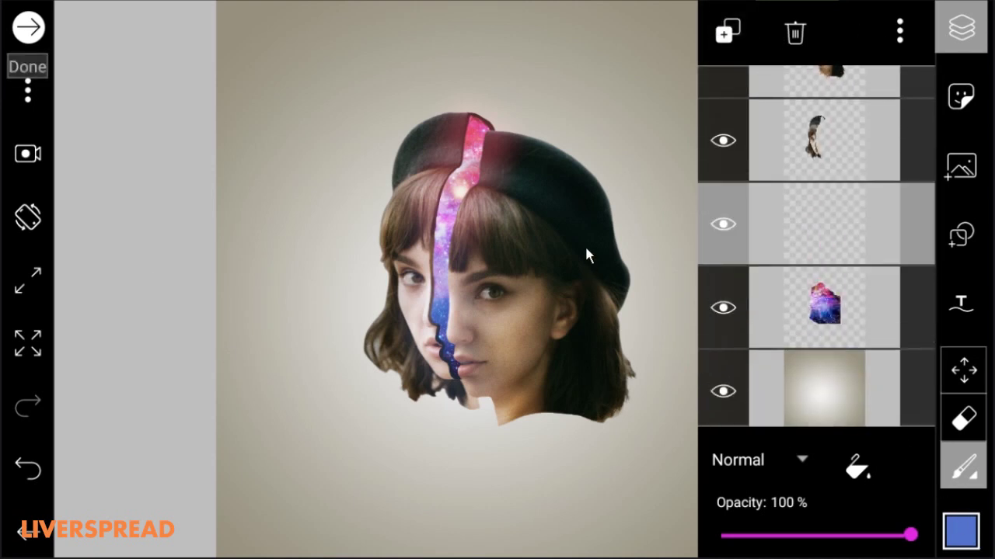
{"action": "left_click_drag", "start_coordinate": [592, 236], "coordinate": [599, 338]}
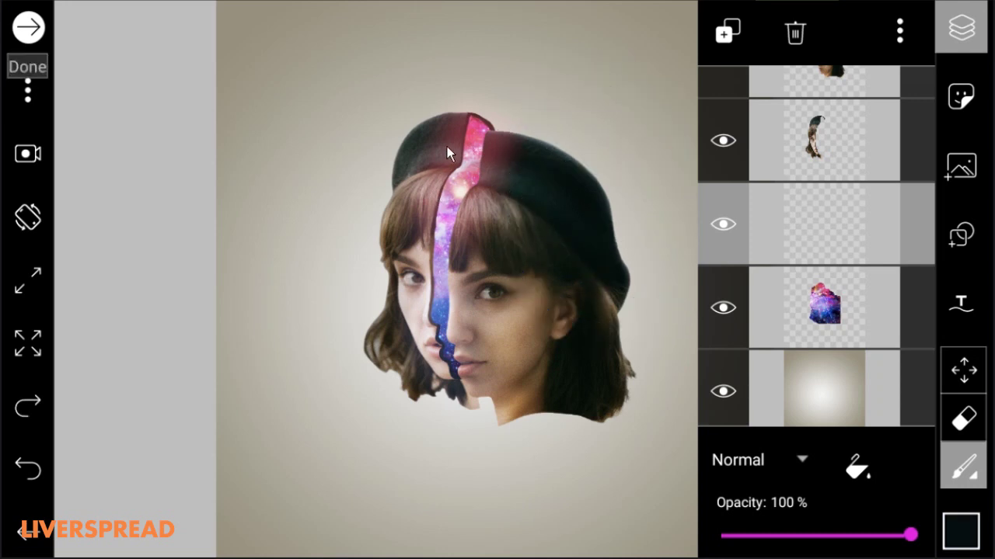
- Try painting soft dark shading with the 75 px brush along the galaxy gap behind the left head half
{"action": "mouse_move", "coordinate": [447, 147]}
{"action": "left_mouse_down"}
{"action": "mouse_move", "coordinate": [423, 204]}
{"action": "mouse_move", "coordinate": [456, 142]}
{"action": "left_mouse_up"}
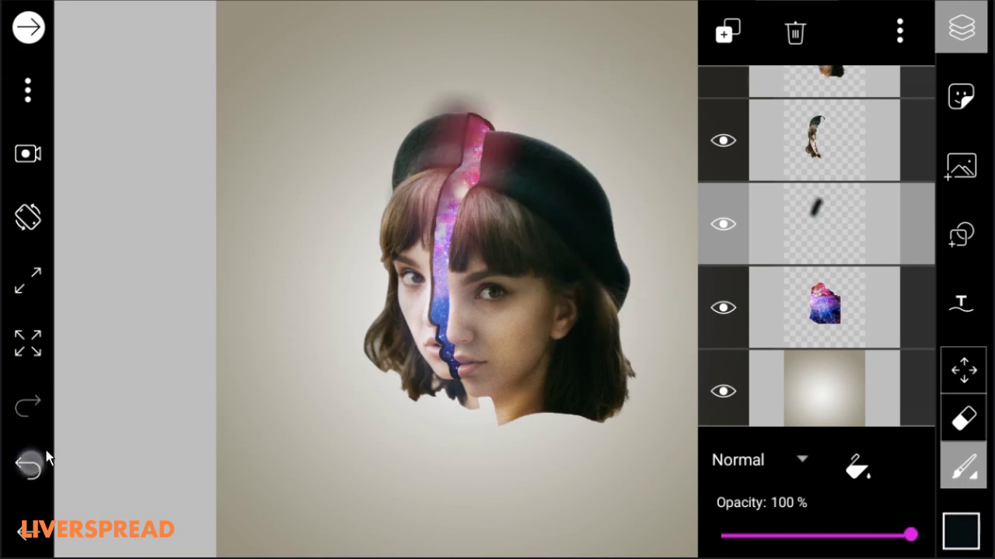
{"action": "left_click", "coordinate": [31, 467]}
{"action": "left_click", "coordinate": [977, 482]}
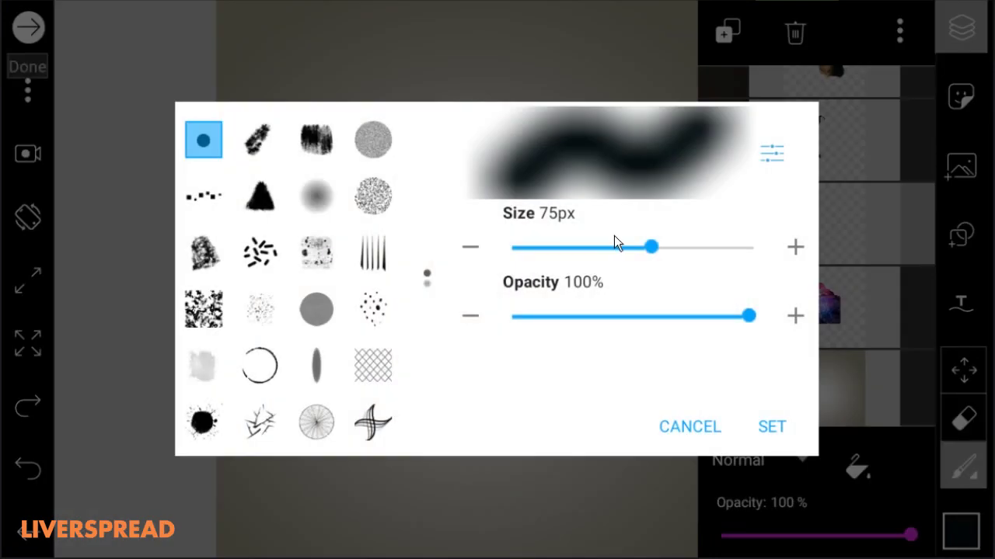
{"action": "left_click", "coordinate": [772, 429]}
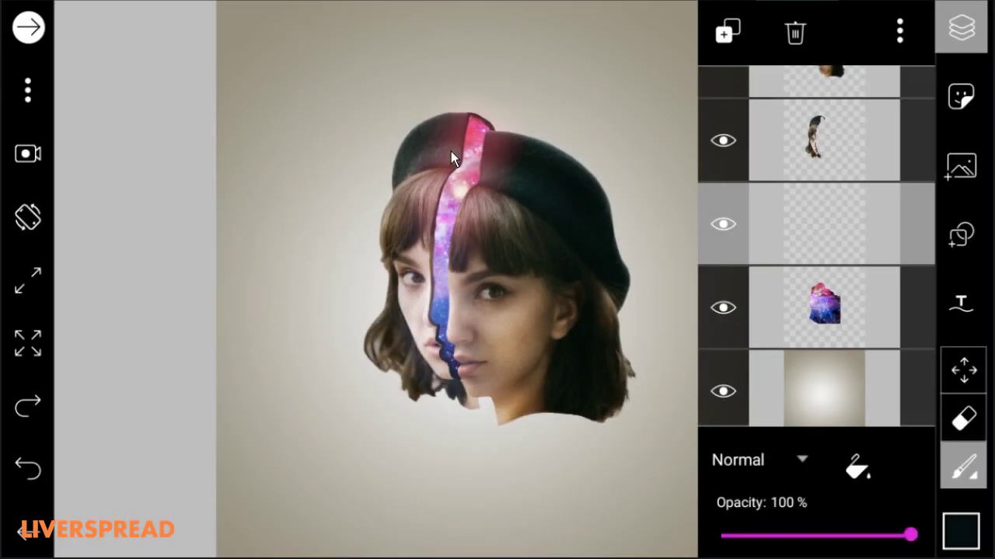
{"action": "mouse_move", "coordinate": [451, 158]}
{"action": "left_mouse_down"}
{"action": "mouse_move", "coordinate": [420, 224]}
{"action": "mouse_move", "coordinate": [433, 289]}
{"action": "mouse_move", "coordinate": [458, 324]}
{"action": "left_mouse_up"}
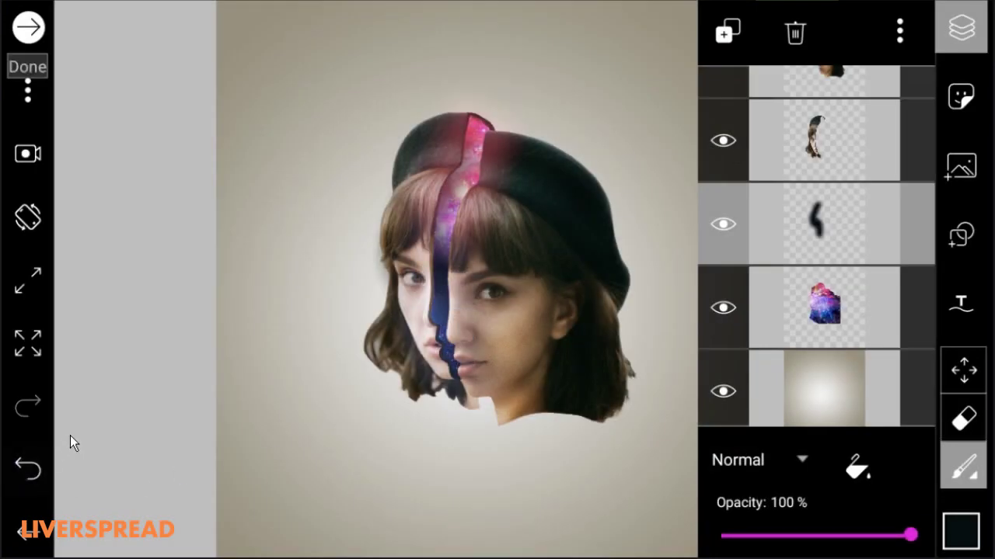
{"action": "left_click", "coordinate": [31, 467]}
- Replace the trial shading with one soft dark stroke along the galaxy gap, from above the beret to below the chin
{"action": "mouse_move", "coordinate": [459, 125]}
{"action": "left_mouse_down"}
{"action": "mouse_move", "coordinate": [439, 142]}
{"action": "mouse_move", "coordinate": [405, 254]}
{"action": "mouse_move", "coordinate": [404, 299]}
{"action": "left_mouse_up"}
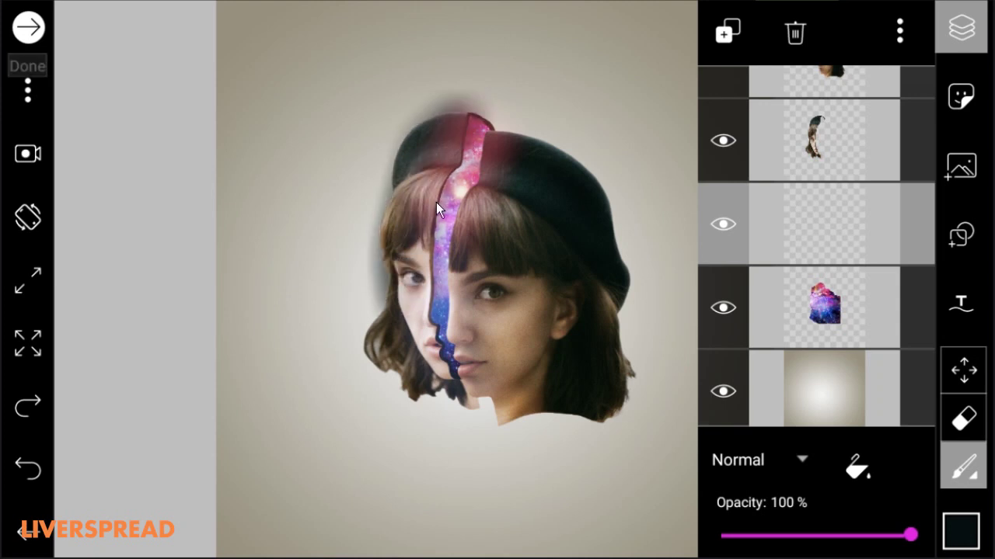
{"action": "left_click", "coordinate": [28, 468]}
{"action": "mouse_move", "coordinate": [465, 145]}
{"action": "left_mouse_down"}
{"action": "mouse_move", "coordinate": [425, 303]}
{"action": "mouse_move", "coordinate": [458, 435]}
{"action": "left_mouse_up"}
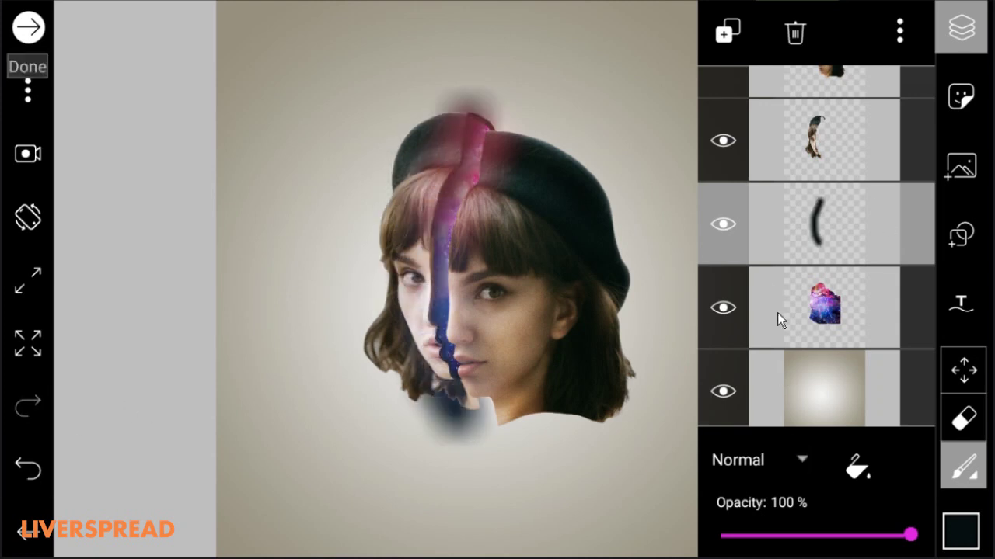
- Set the dark shading layer's blend mode to Darken and its opacity to 60%
{"action": "left_click", "coordinate": [757, 460]}
{"action": "left_click", "coordinate": [740, 195]}
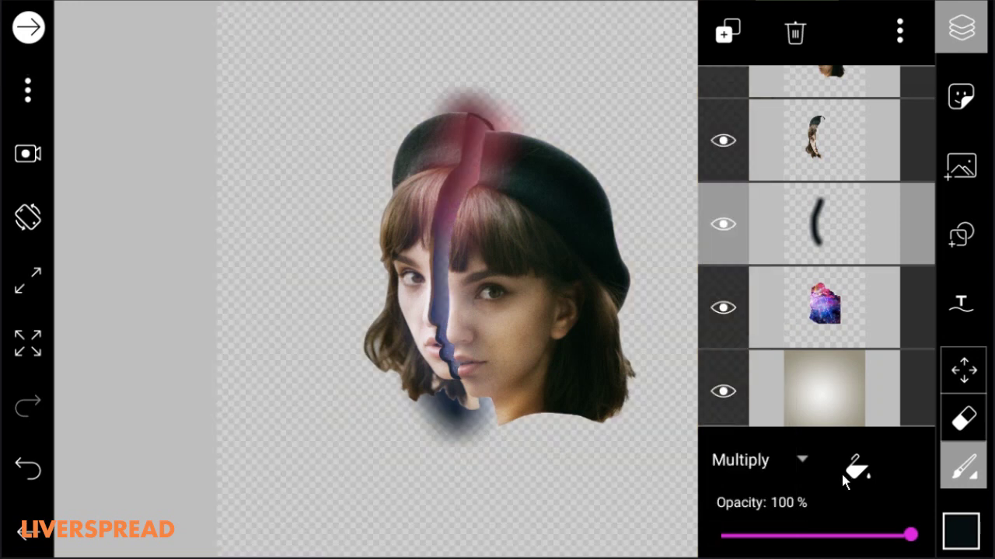
{"action": "left_click", "coordinate": [764, 471]}
{"action": "left_click", "coordinate": [738, 291]}
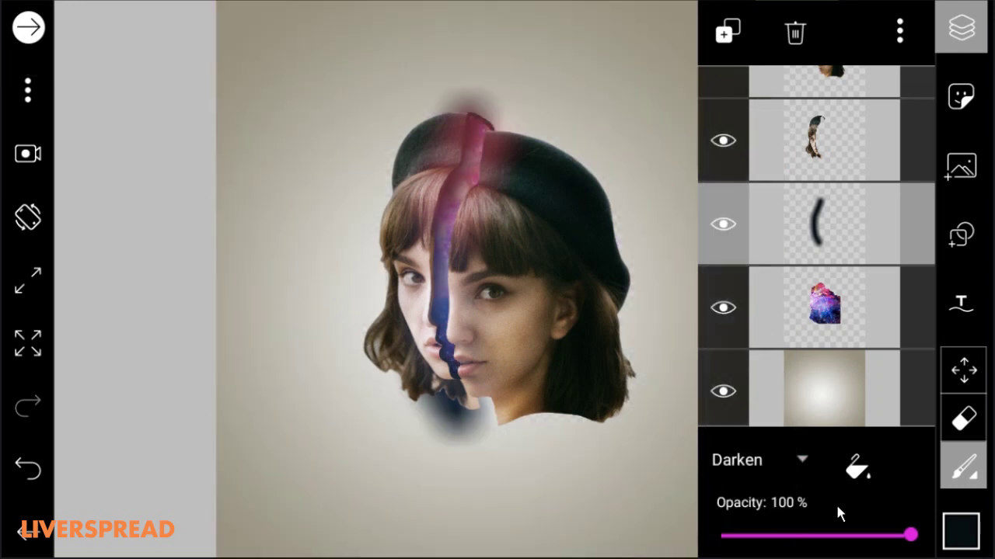
{"action": "left_click_drag", "start_coordinate": [910, 535], "coordinate": [839, 536]}
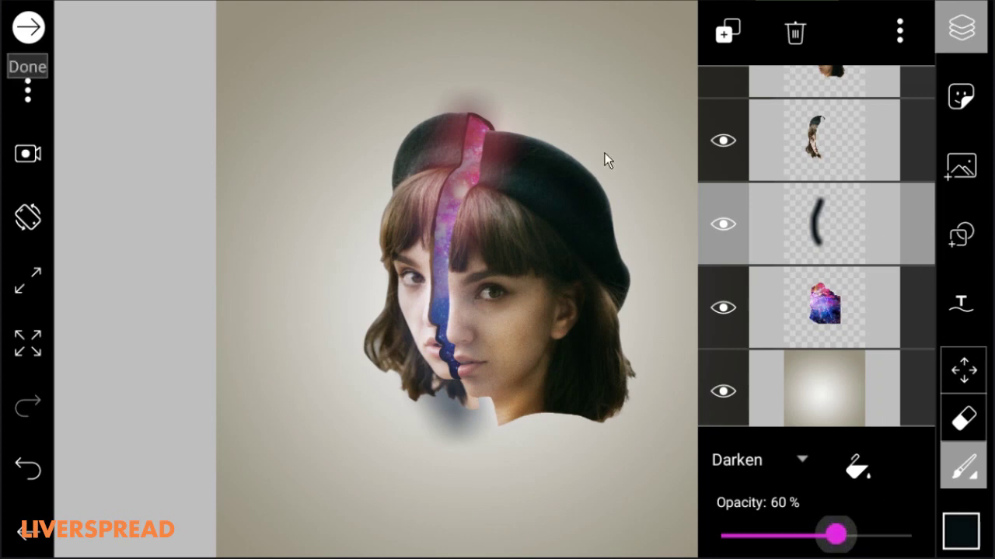
- Erase the dark shading that spills onto the background above the split beret and along its outer left edge
{"action": "left_click", "coordinate": [961, 29]}
{"action": "left_click_drag", "start_coordinate": [497, 280], "coordinate": [553, 210]}
{"action": "mouse_move", "coordinate": [483, 226]}
{"action": "left_mouse_down"}
{"action": "mouse_move", "coordinate": [527, 429]}
{"action": "mouse_move", "coordinate": [522, 477]}
{"action": "left_mouse_up"}
{"action": "left_click", "coordinate": [957, 422]}
{"action": "left_click_drag", "start_coordinate": [486, 91], "coordinate": [439, 68]}
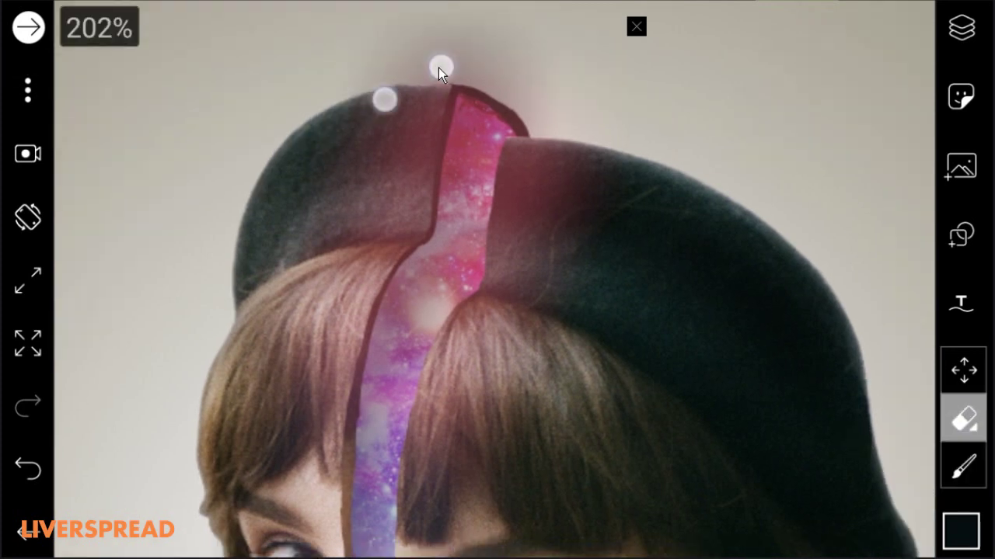
{"action": "mouse_move", "coordinate": [518, 72]}
{"action": "left_mouse_down"}
{"action": "mouse_move", "coordinate": [437, 45]}
{"action": "mouse_move", "coordinate": [493, 31]}
{"action": "mouse_move", "coordinate": [472, 37]}
{"action": "mouse_move", "coordinate": [473, 47]}
{"action": "mouse_move", "coordinate": [511, 57]}
{"action": "left_mouse_up"}
{"action": "left_click_drag", "start_coordinate": [566, 96], "coordinate": [548, 89]}
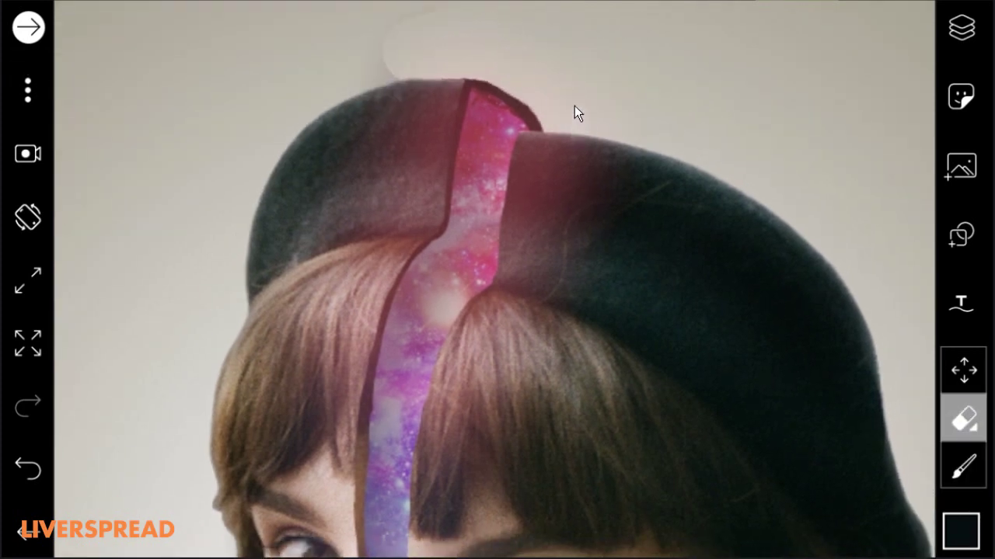
{"action": "mouse_move", "coordinate": [380, 71]}
{"action": "left_mouse_down"}
{"action": "mouse_move", "coordinate": [420, 32]}
{"action": "mouse_move", "coordinate": [259, 241]}
{"action": "left_mouse_up"}
- Erase the remaining shading spill on the background beside the left hair and below the chin and neck
{"action": "mouse_move", "coordinate": [332, 376]}
{"action": "left_mouse_down"}
{"action": "mouse_move", "coordinate": [439, 100]}
{"action": "mouse_move", "coordinate": [396, 67]}
{"action": "left_mouse_up"}
{"action": "left_click_drag", "start_coordinate": [296, 233], "coordinate": [292, 361]}
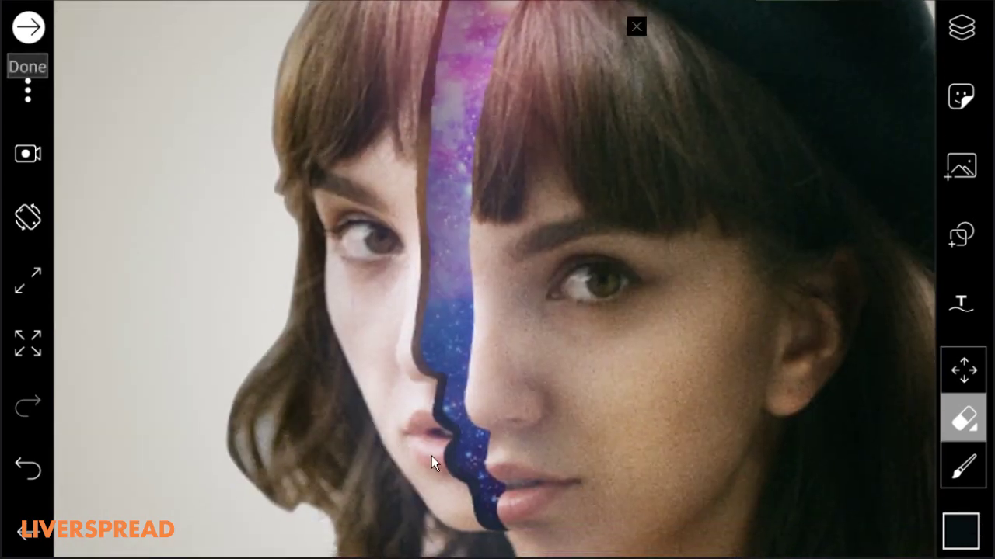
{"action": "mouse_move", "coordinate": [431, 456]}
{"action": "left_mouse_down"}
{"action": "mouse_move", "coordinate": [428, 240]}
{"action": "mouse_move", "coordinate": [404, 136]}
{"action": "mouse_move", "coordinate": [420, 304]}
{"action": "mouse_move", "coordinate": [404, 322]}
{"action": "mouse_move", "coordinate": [281, 344]}
{"action": "mouse_move", "coordinate": [447, 327]}
{"action": "mouse_move", "coordinate": [395, 381]}
{"action": "mouse_move", "coordinate": [536, 408]}
{"action": "mouse_move", "coordinate": [542, 351]}
{"action": "mouse_move", "coordinate": [440, 291]}
{"action": "left_mouse_up"}
{"action": "mouse_move", "coordinate": [416, 250]}
{"action": "left_mouse_down"}
{"action": "mouse_move", "coordinate": [506, 272]}
{"action": "mouse_move", "coordinate": [557, 301]}
{"action": "left_mouse_up"}
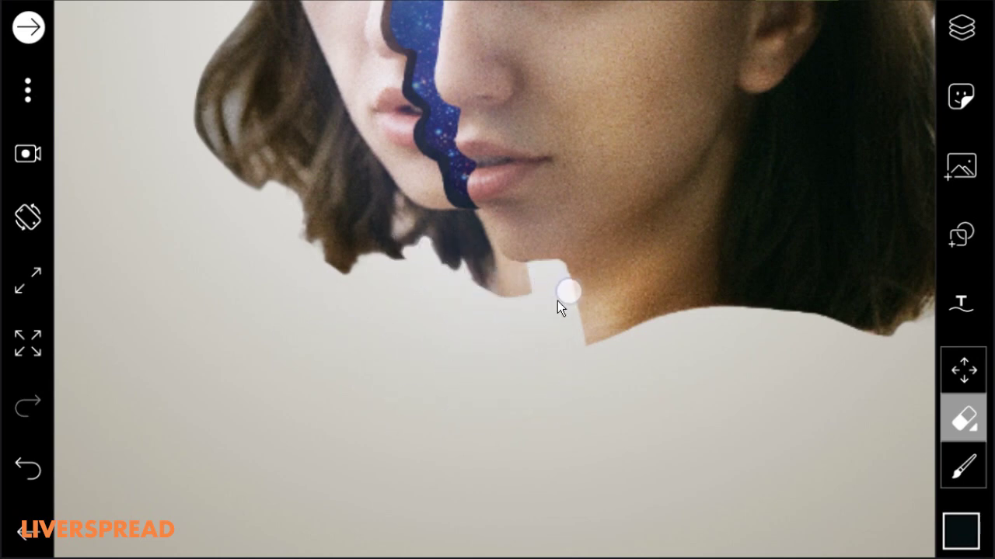
{"action": "left_click_drag", "start_coordinate": [716, 84], "coordinate": [552, 238]}
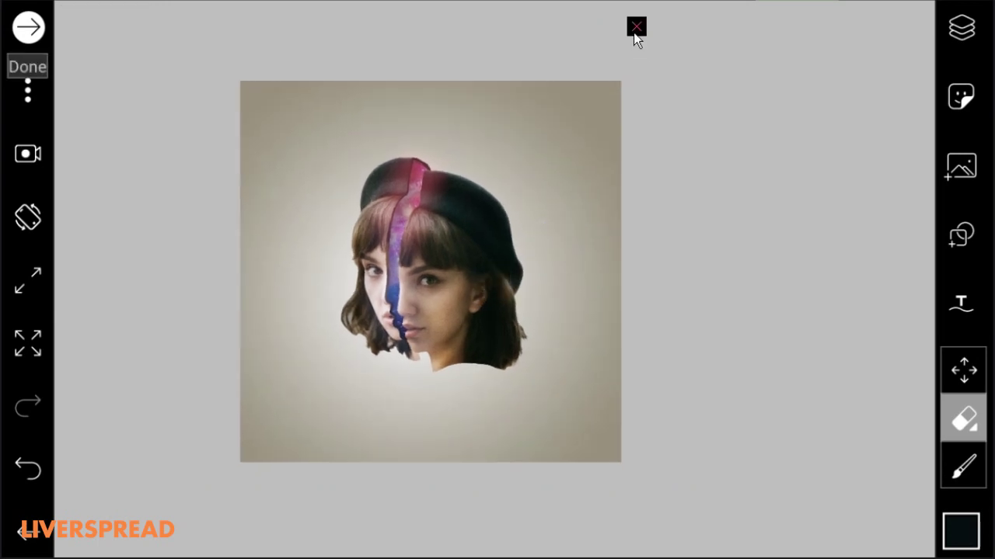